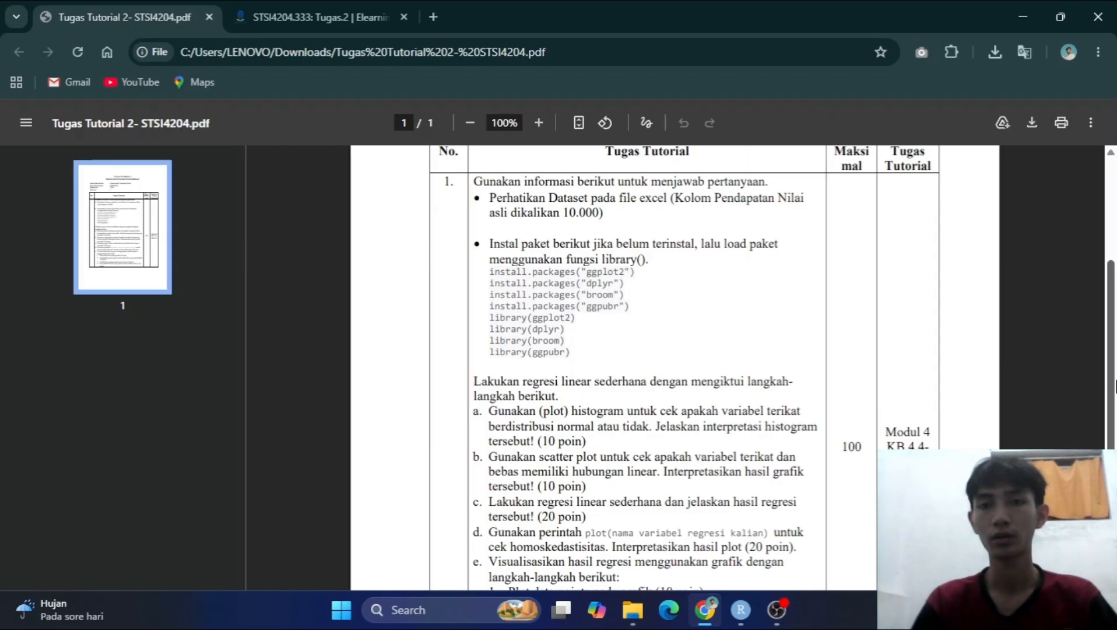
Open data_pendapatan.xlsx from the Downloads folder in Excel and look through its pendapatan and kebahagiaan columns to the last rows.
{"action": "mouse_move", "coordinate": [1116, 386]}
{"action": "left_mouse_down"}
{"action": "mouse_move", "coordinate": [1116, 350]}
{"action": "mouse_move", "coordinate": [1115, 369]}
{"action": "left_mouse_up"}
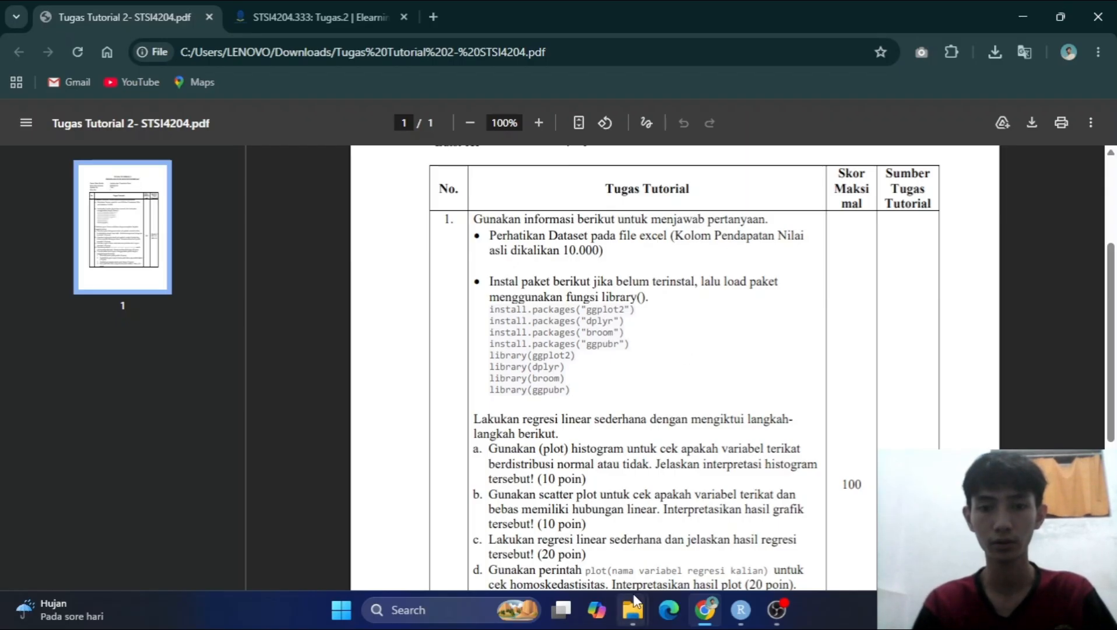
{"action": "mouse_move", "coordinate": [633, 609]}
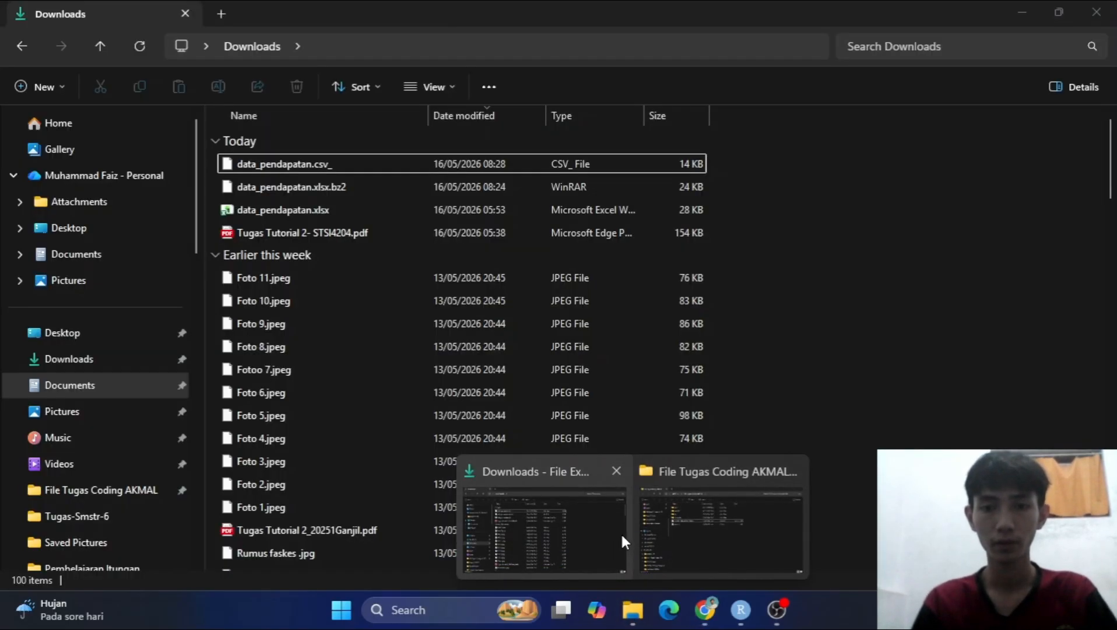
{"action": "left_click", "coordinate": [621, 532]}
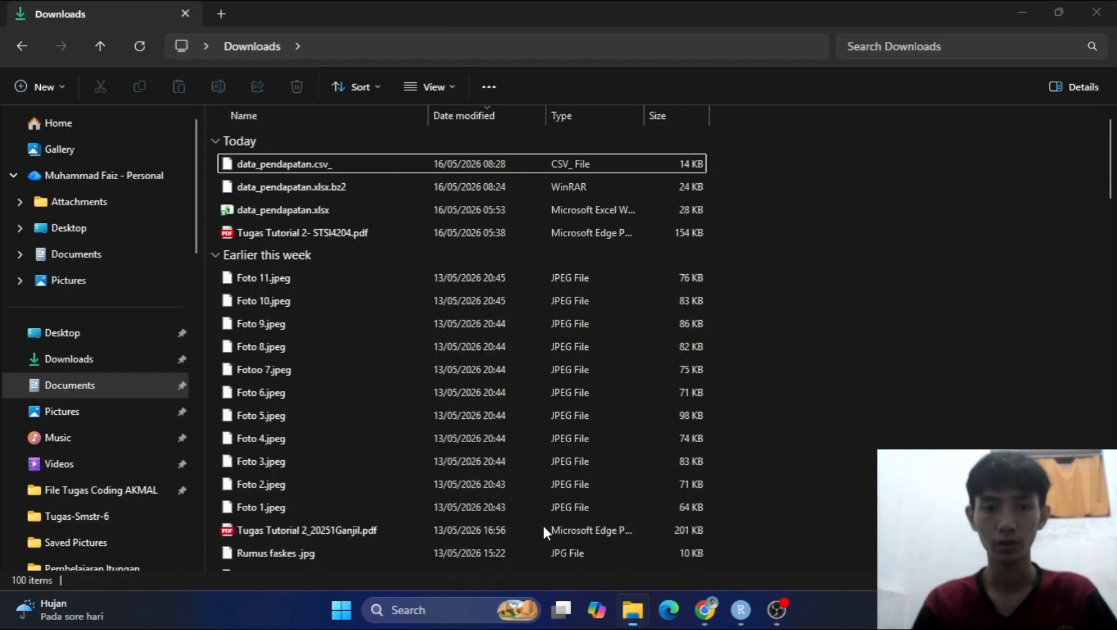
{"action": "double_click", "coordinate": [326, 208]}
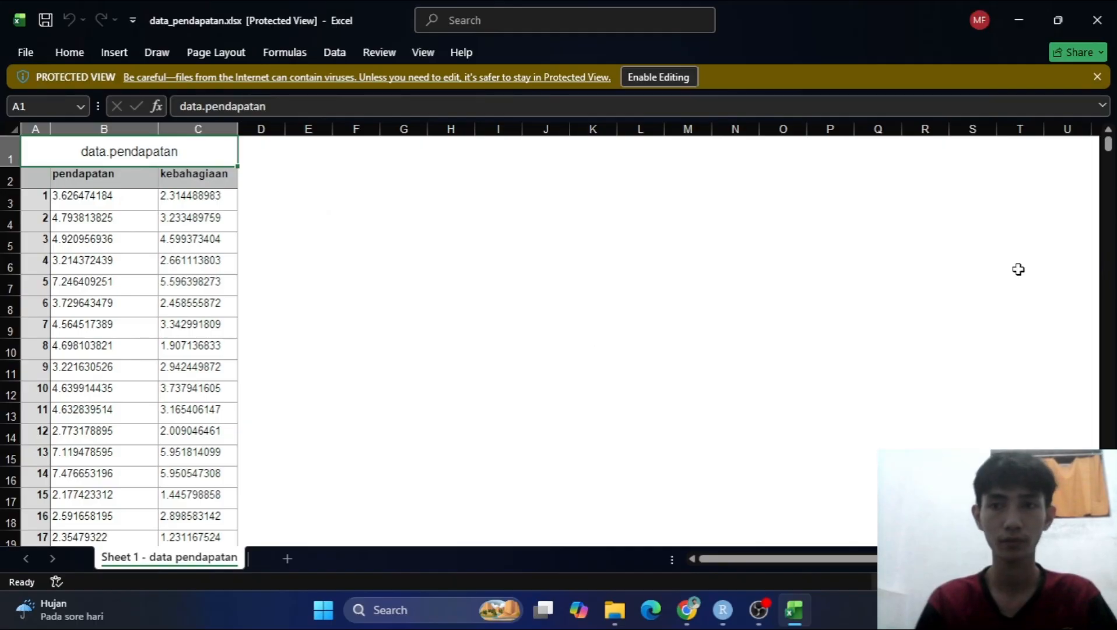
{"action": "left_click_drag", "start_coordinate": [1109, 150], "coordinate": [1111, 287]}
{"action": "left_click", "coordinate": [1098, 77]}
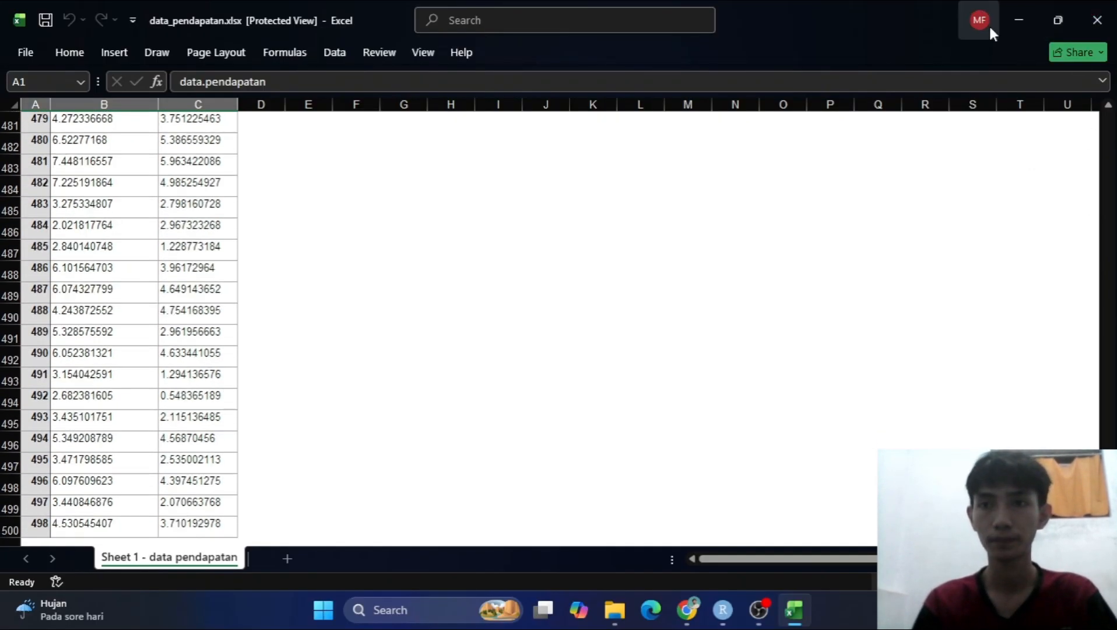
{"action": "left_click", "coordinate": [1019, 19]}
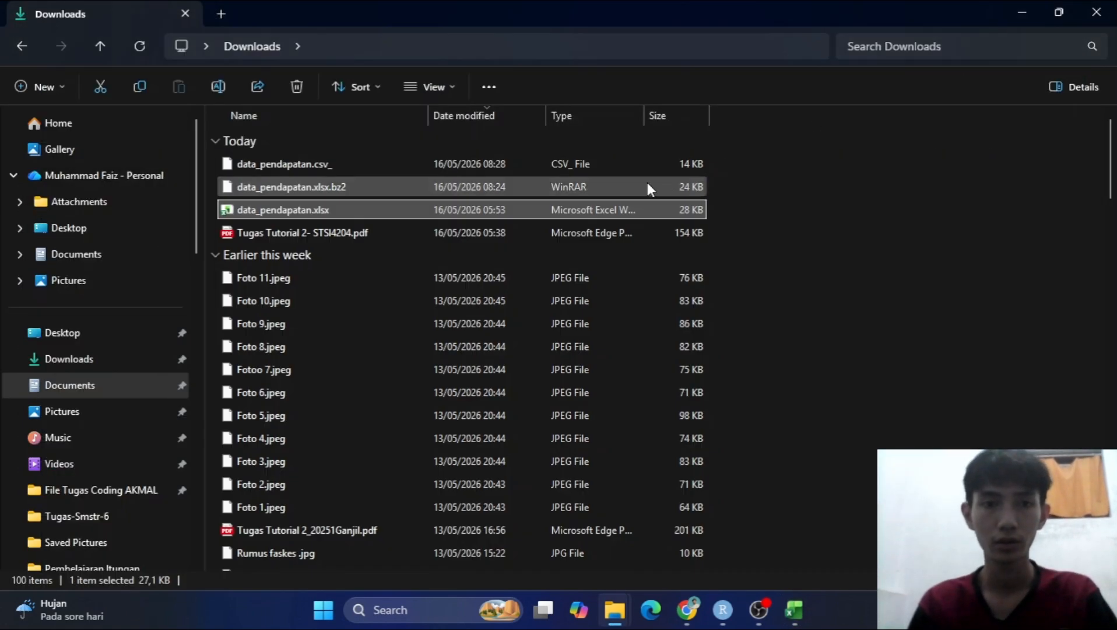
Open data_pendapatan.csv_ in Notepad just once, look through its rows to the end, and close it.
{"action": "left_click", "coordinate": [319, 161]}
{"action": "double_click", "coordinate": [320, 162]}
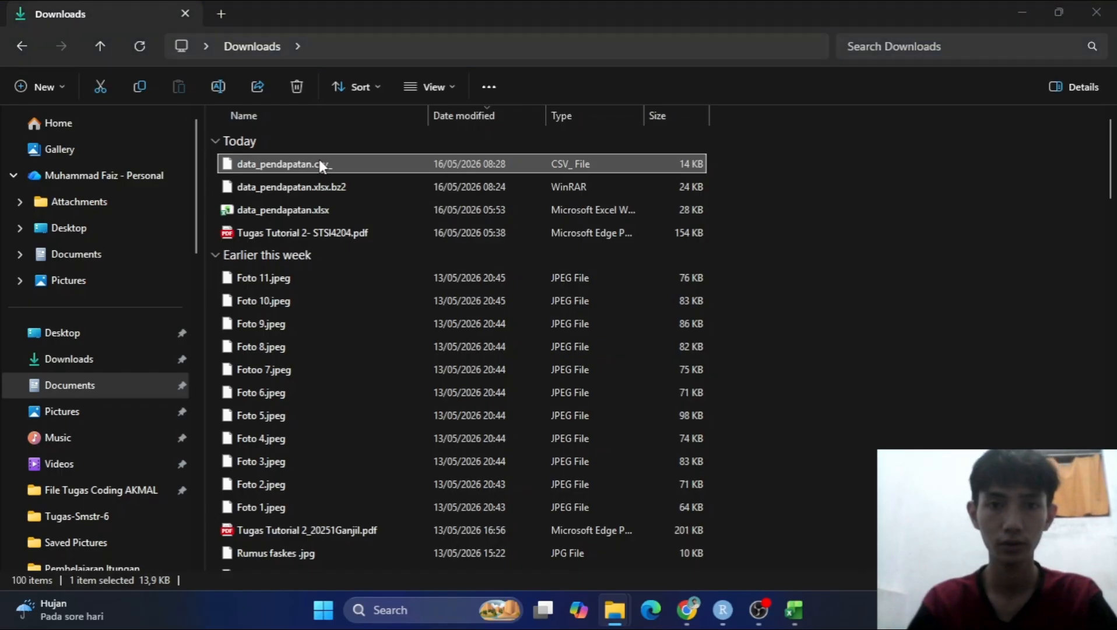
{"action": "left_click", "coordinate": [473, 171]}
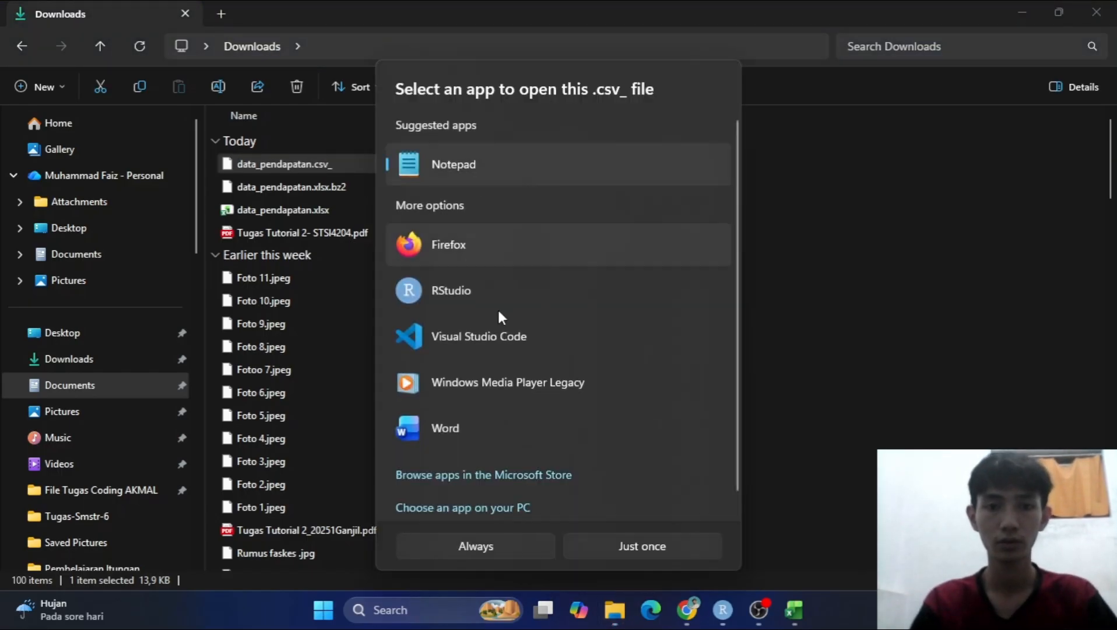
{"action": "left_click", "coordinate": [582, 551]}
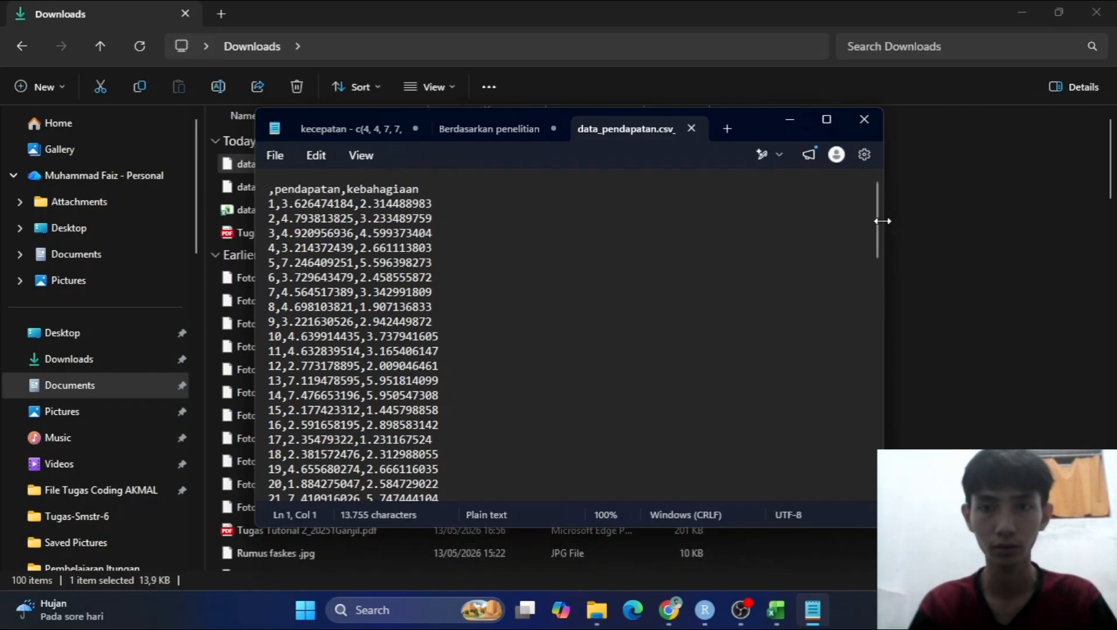
{"action": "left_click_drag", "start_coordinate": [879, 223], "coordinate": [876, 487]}
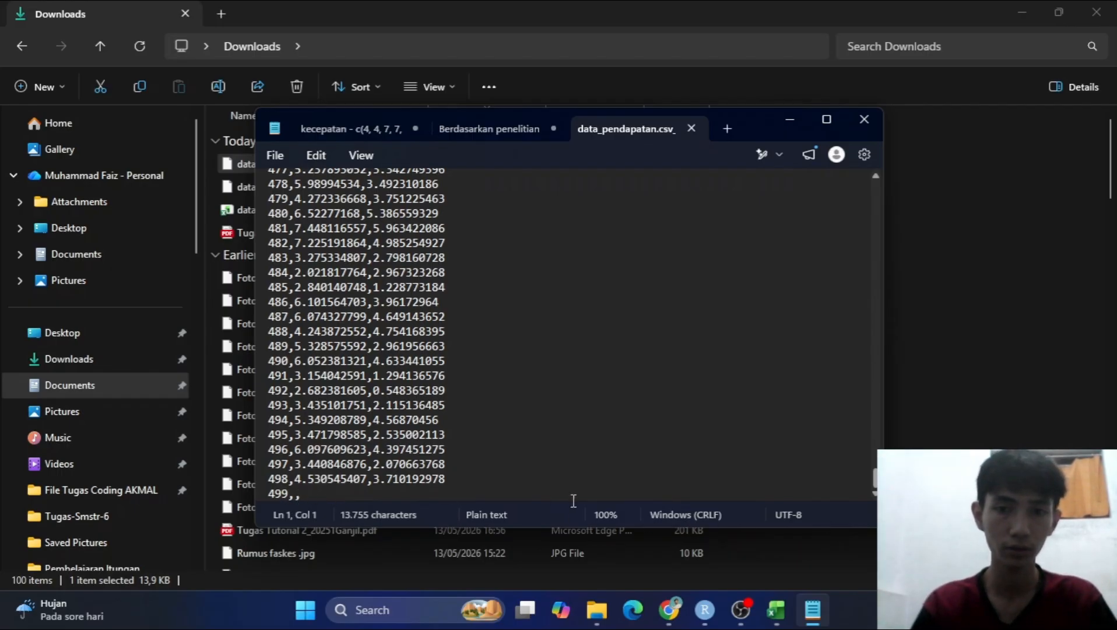
{"action": "left_click", "coordinate": [864, 119]}
Switch to the assignment PDF in Chrome and review its package install and library commands and the linear regression tasks.
{"action": "key", "text": "alt+Tab"}
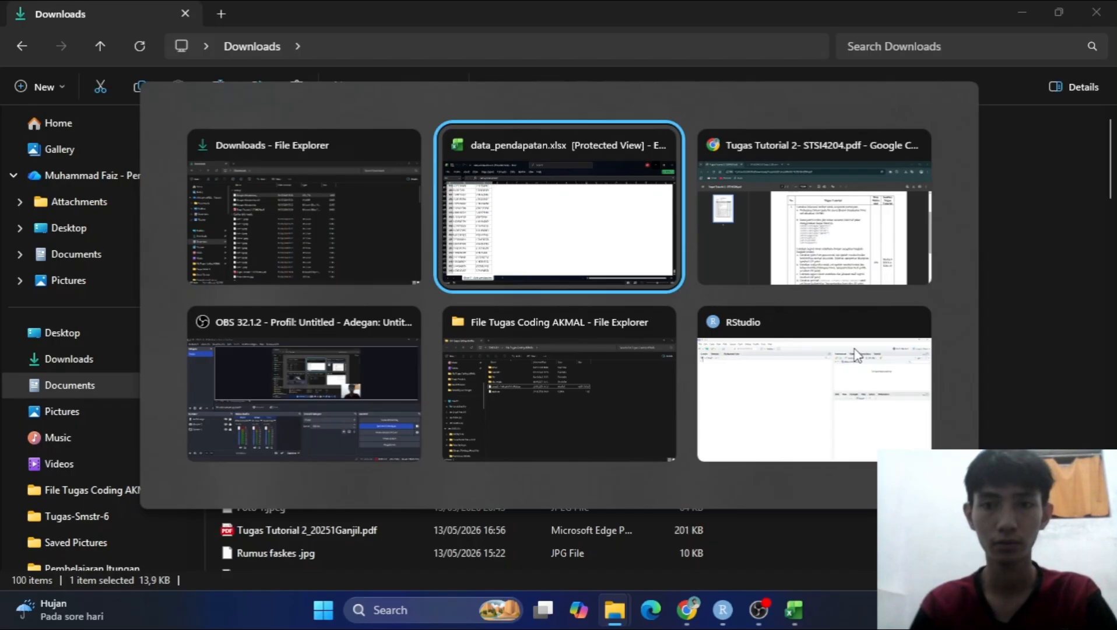
{"action": "key", "text": "alt+Tab"}
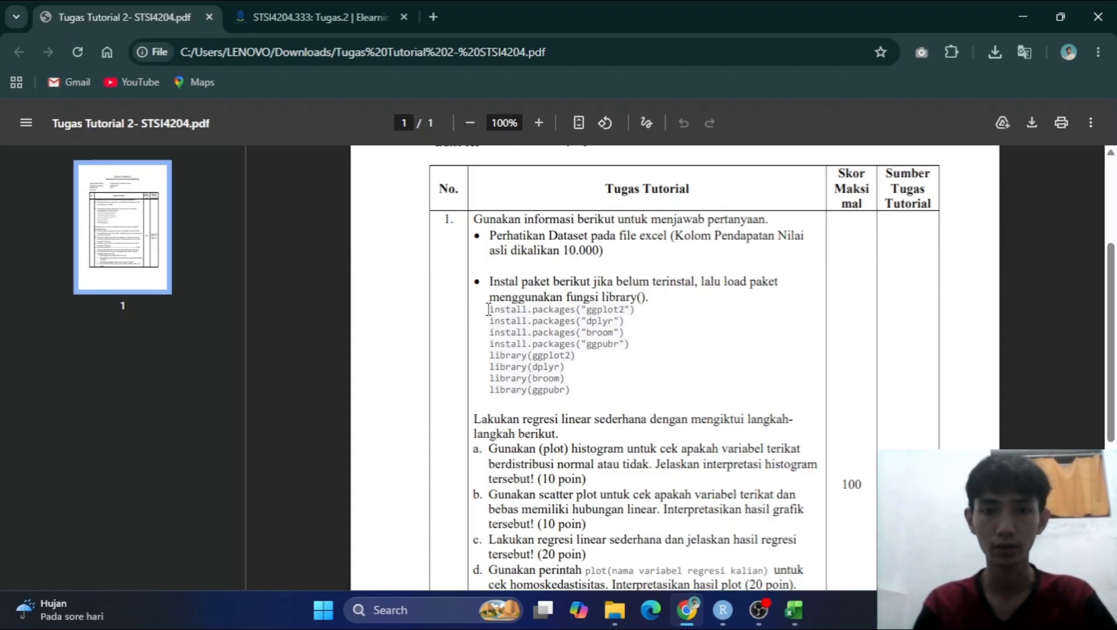
{"action": "left_click_drag", "start_coordinate": [489, 309], "coordinate": [598, 346]}
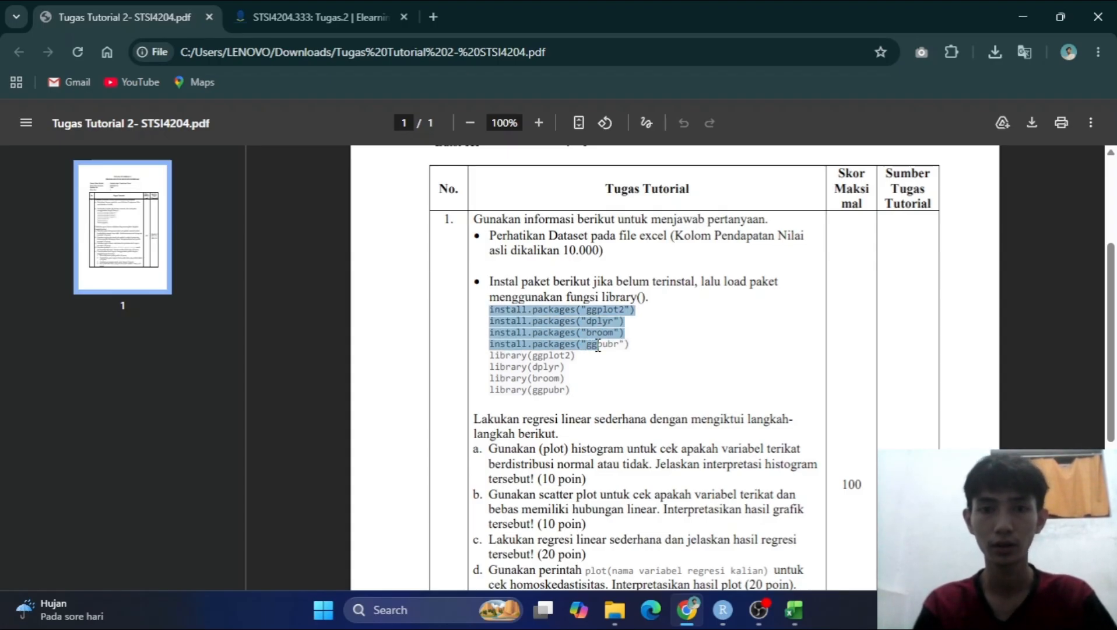
{"action": "left_click", "coordinate": [592, 319]}
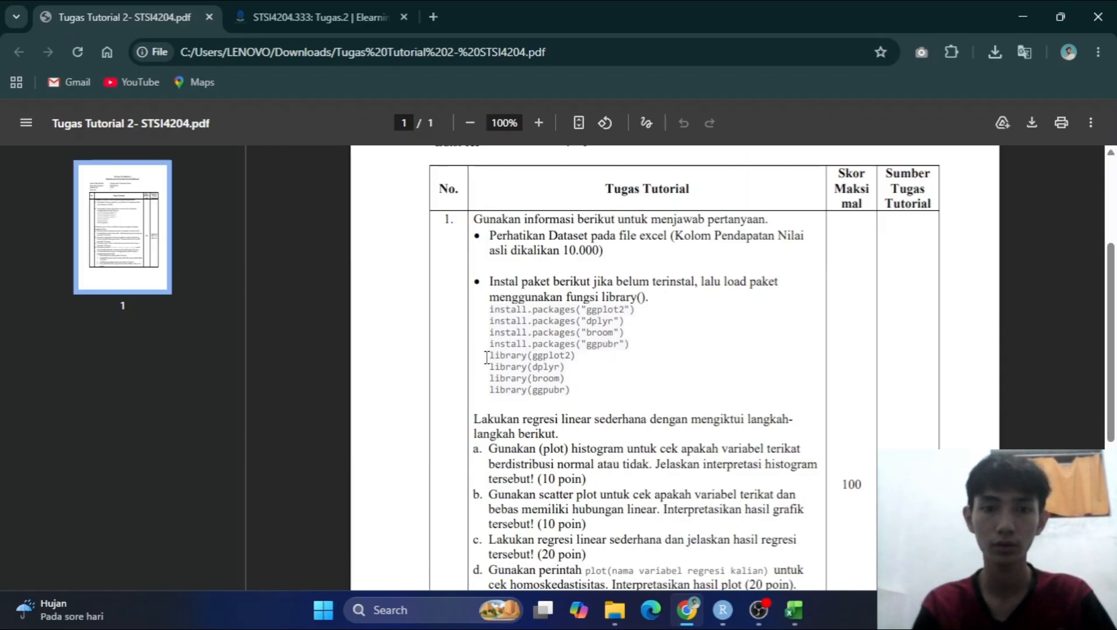
{"action": "left_click_drag", "start_coordinate": [487, 357], "coordinate": [572, 392]}
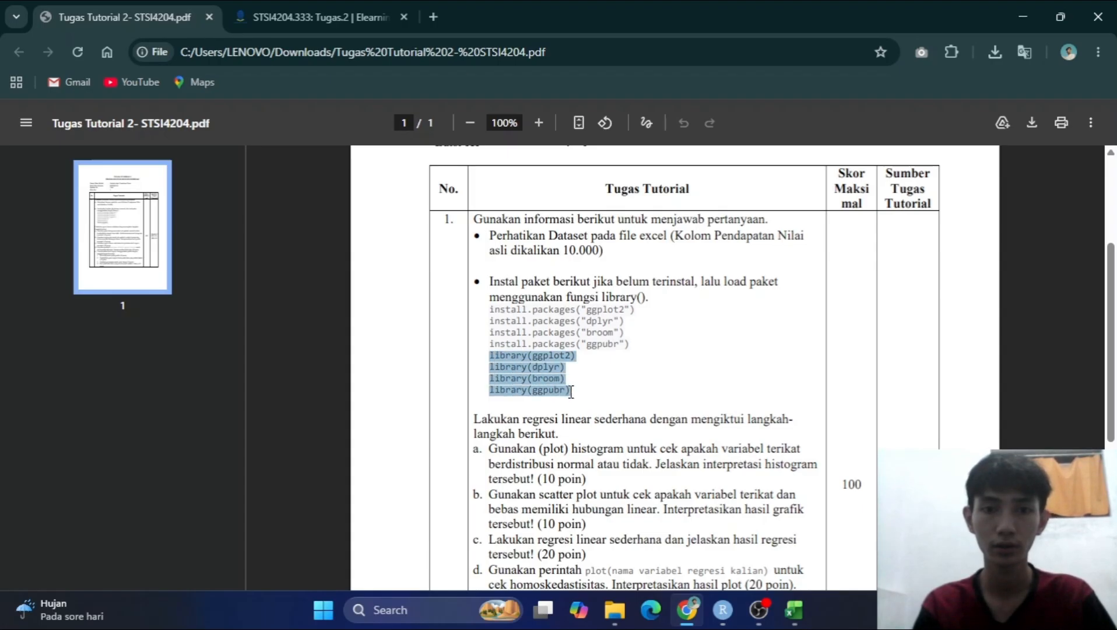
{"action": "left_click", "coordinate": [625, 397]}
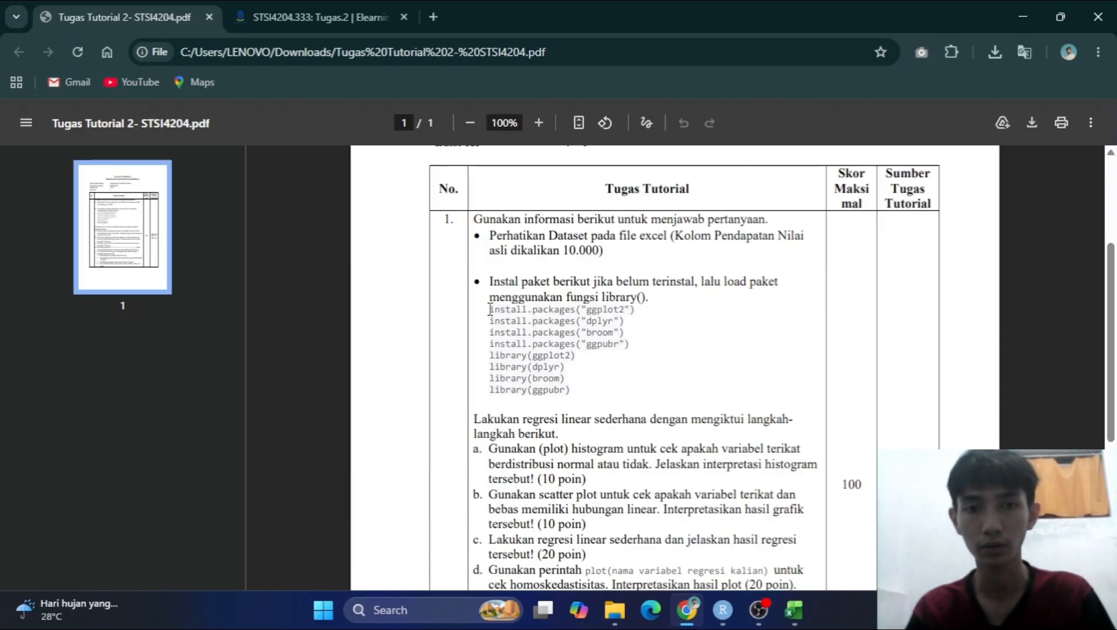
{"action": "left_click_drag", "start_coordinate": [490, 309], "coordinate": [555, 344]}
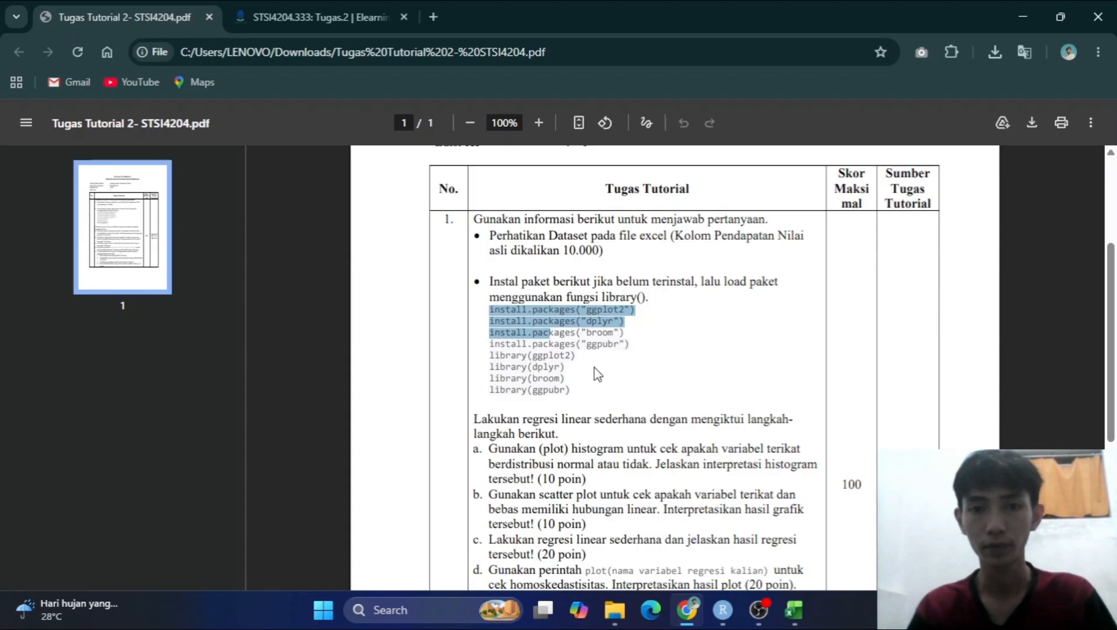
{"action": "left_click", "coordinate": [594, 367]}
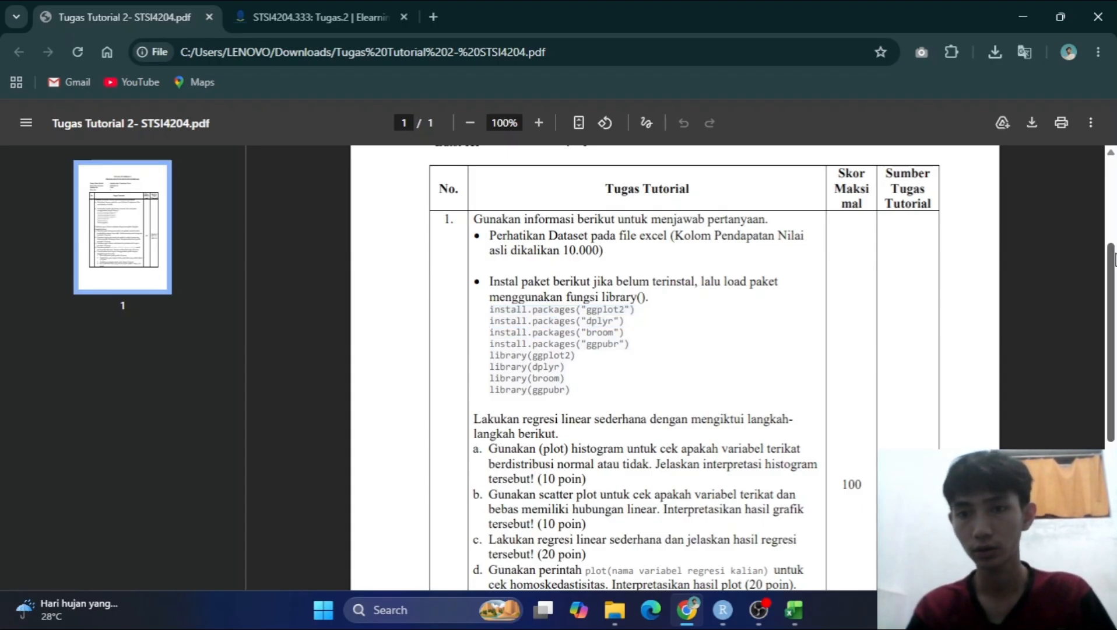
{"action": "left_click_drag", "start_coordinate": [1115, 260], "coordinate": [1115, 324]}
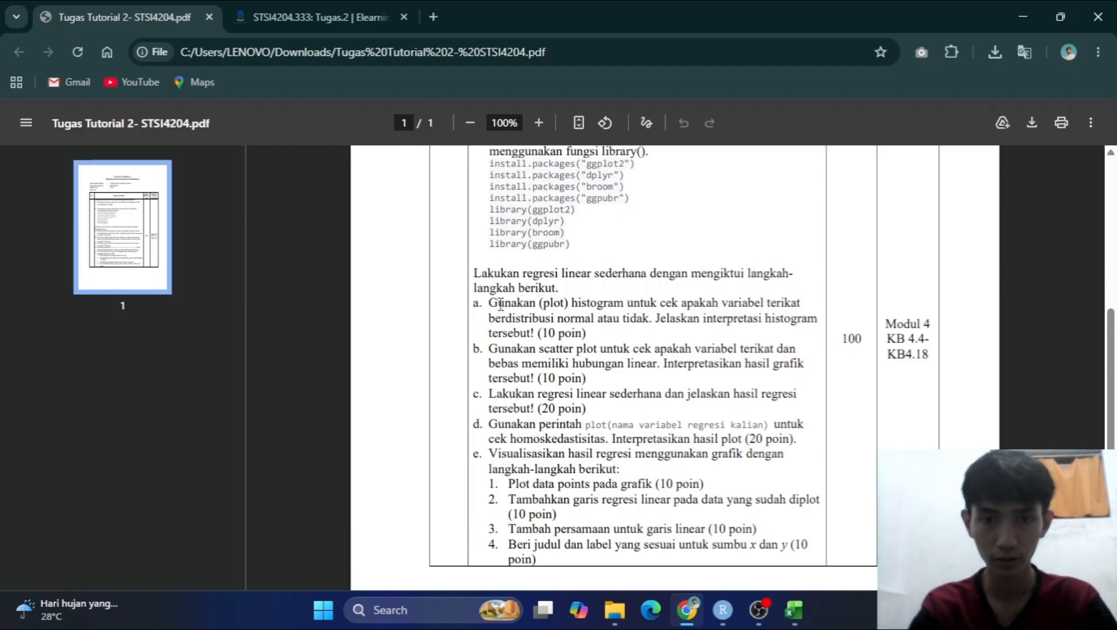
{"action": "left_click_drag", "start_coordinate": [488, 302], "coordinate": [668, 315]}
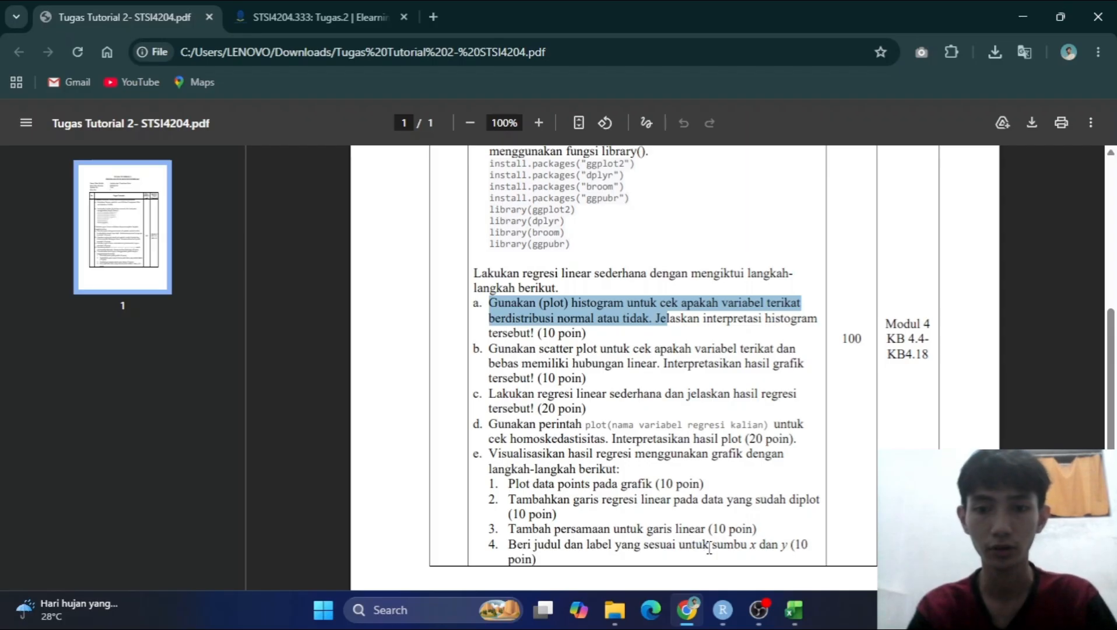
Switch to the Downloads folder in File Explorer and open the properties of data_pendapatan.csv_.
{"action": "left_click", "coordinate": [724, 612]}
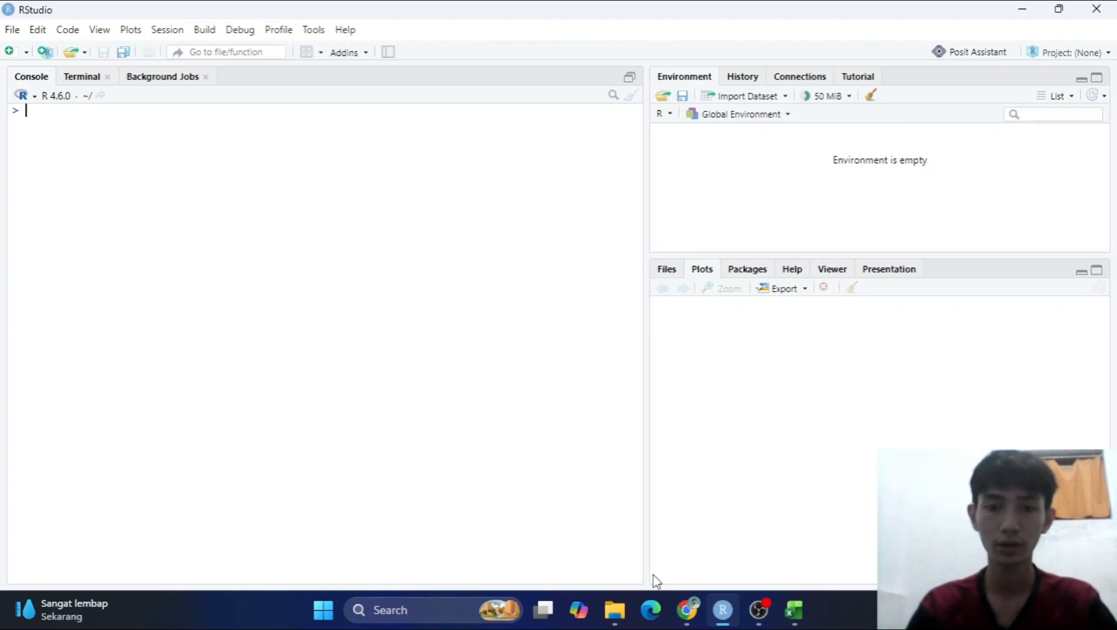
{"action": "left_click", "coordinate": [605, 606]}
{"action": "left_click", "coordinate": [671, 532]}
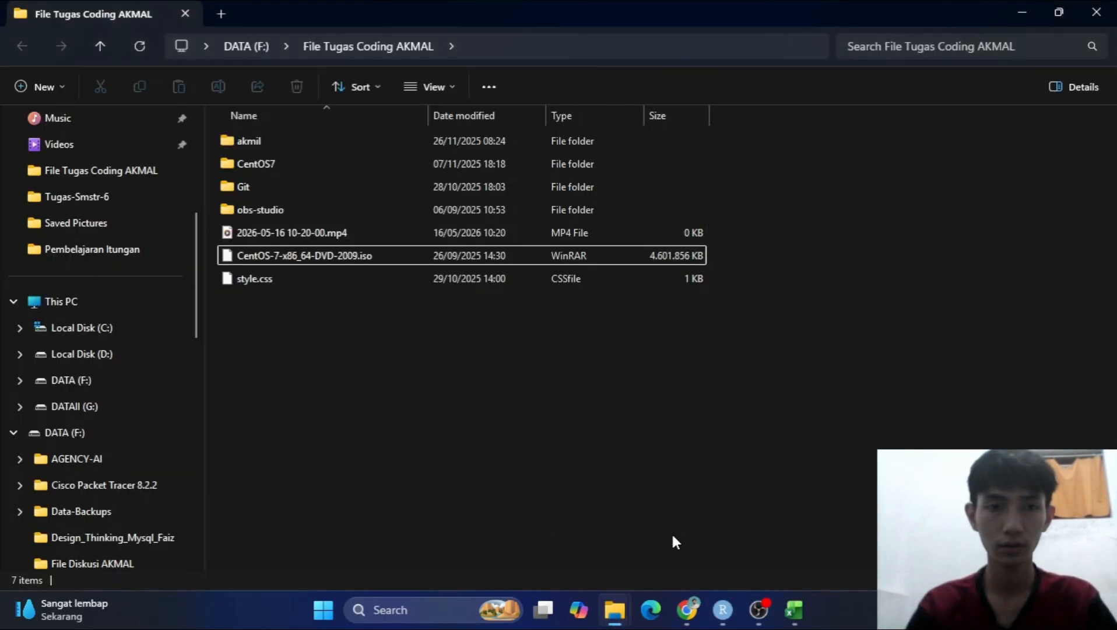
{"action": "left_click", "coordinate": [615, 610]}
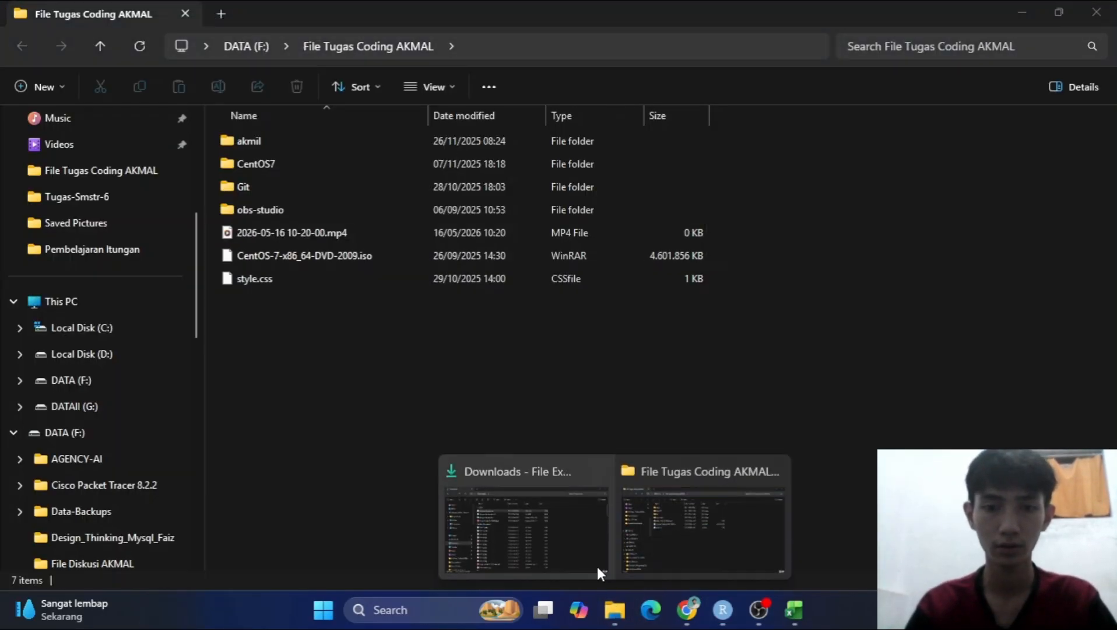
{"action": "left_click", "coordinate": [560, 542]}
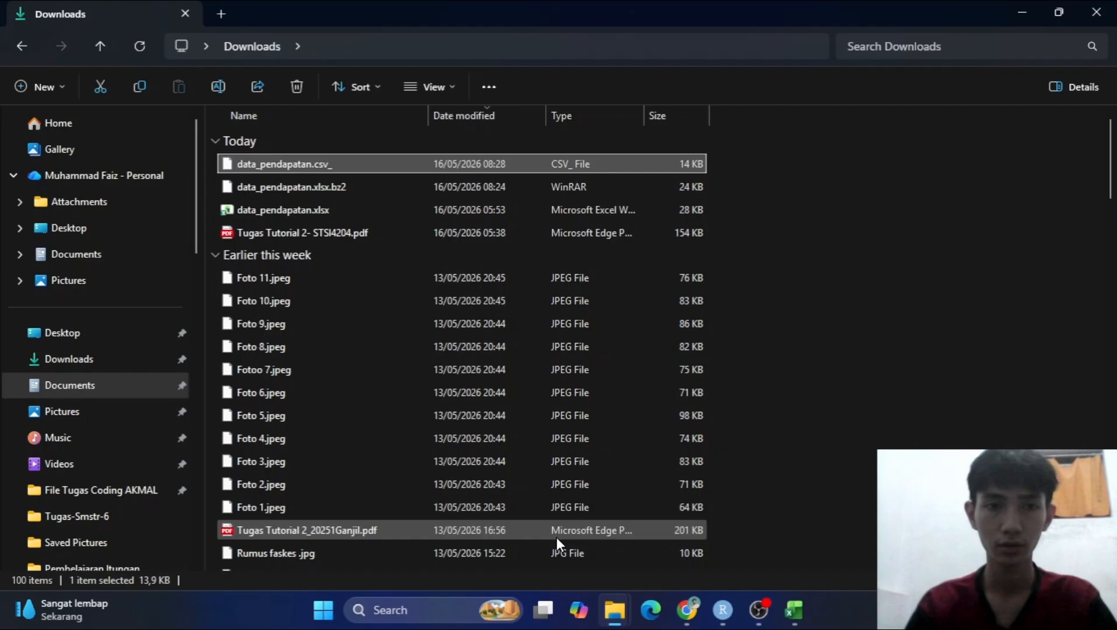
{"action": "right_click", "coordinate": [303, 167]}
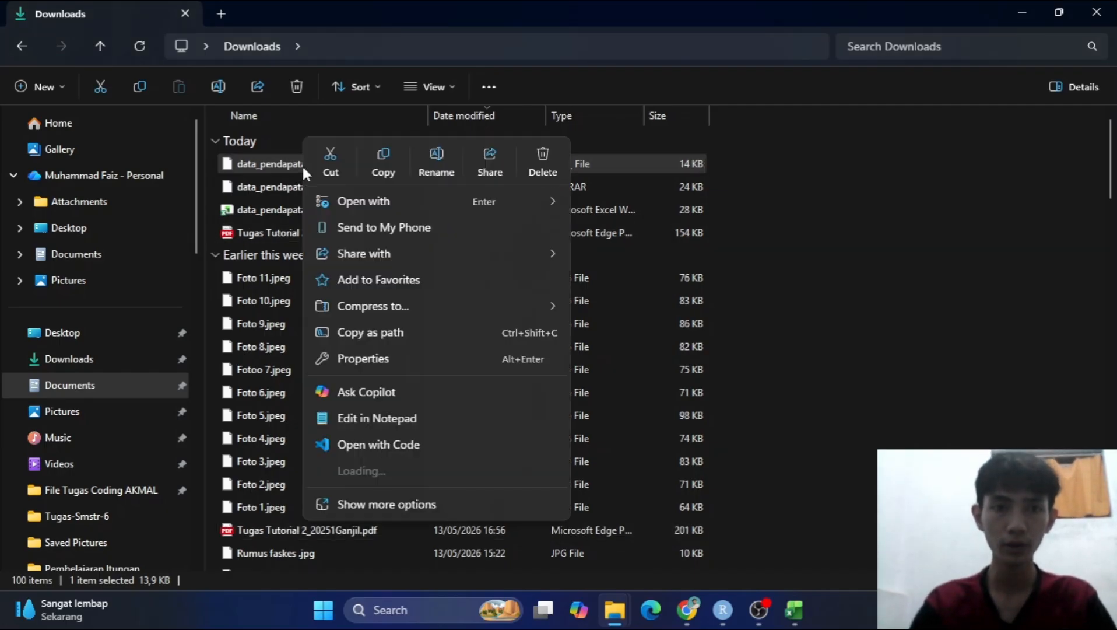
{"action": "left_click", "coordinate": [418, 358]}
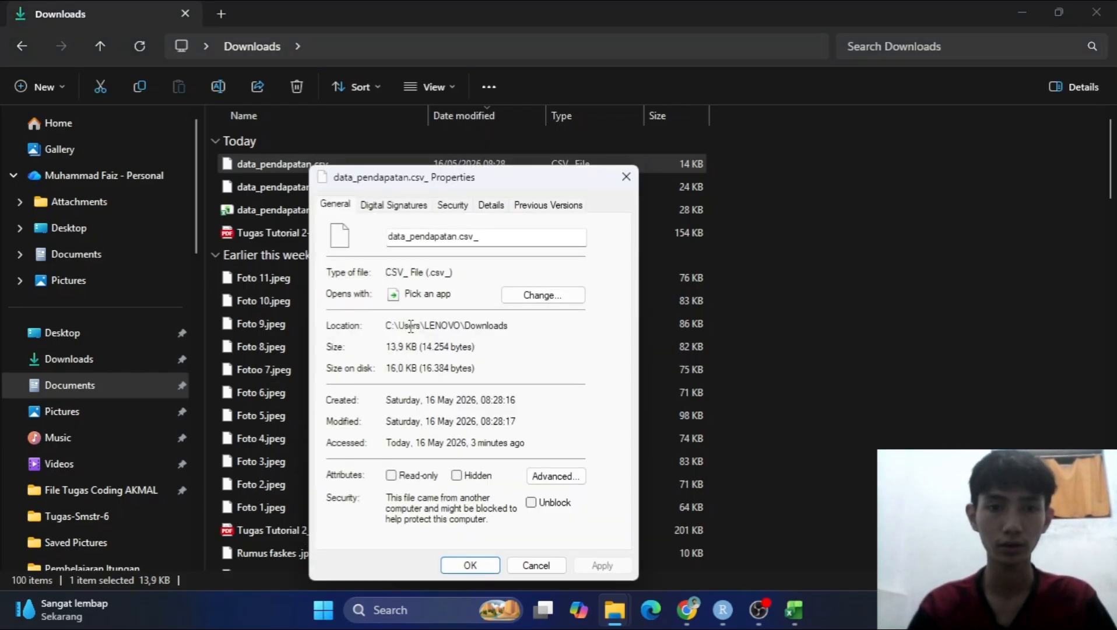
Select the full folder location path in the file's properties and close the dialog without changes.
{"action": "left_click_drag", "start_coordinate": [511, 329], "coordinate": [390, 328]}
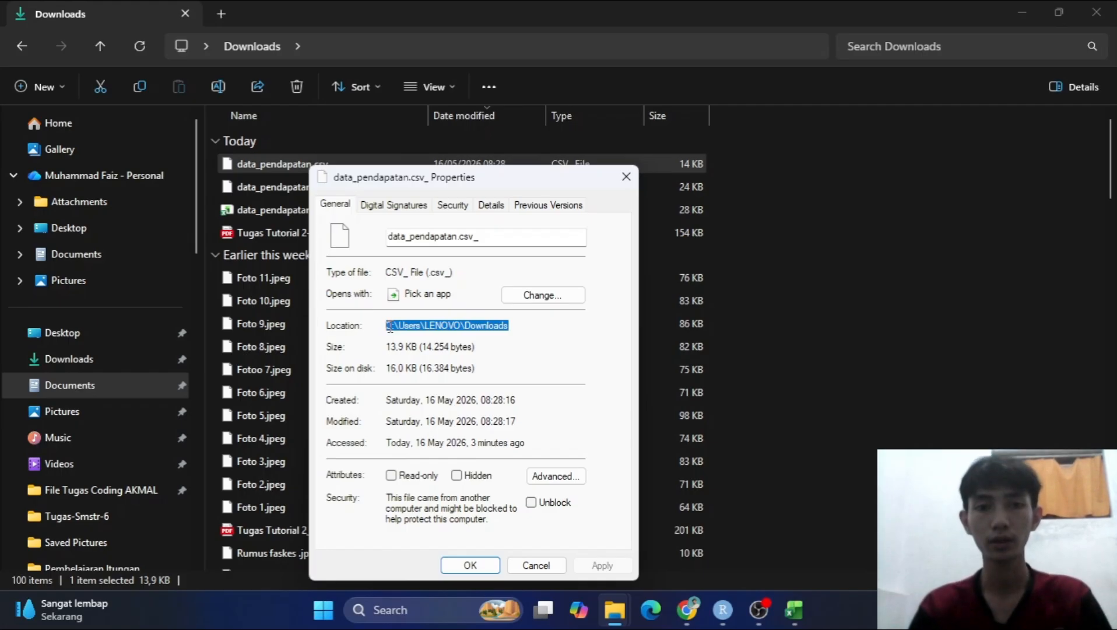
{"action": "left_click", "coordinate": [492, 327]}
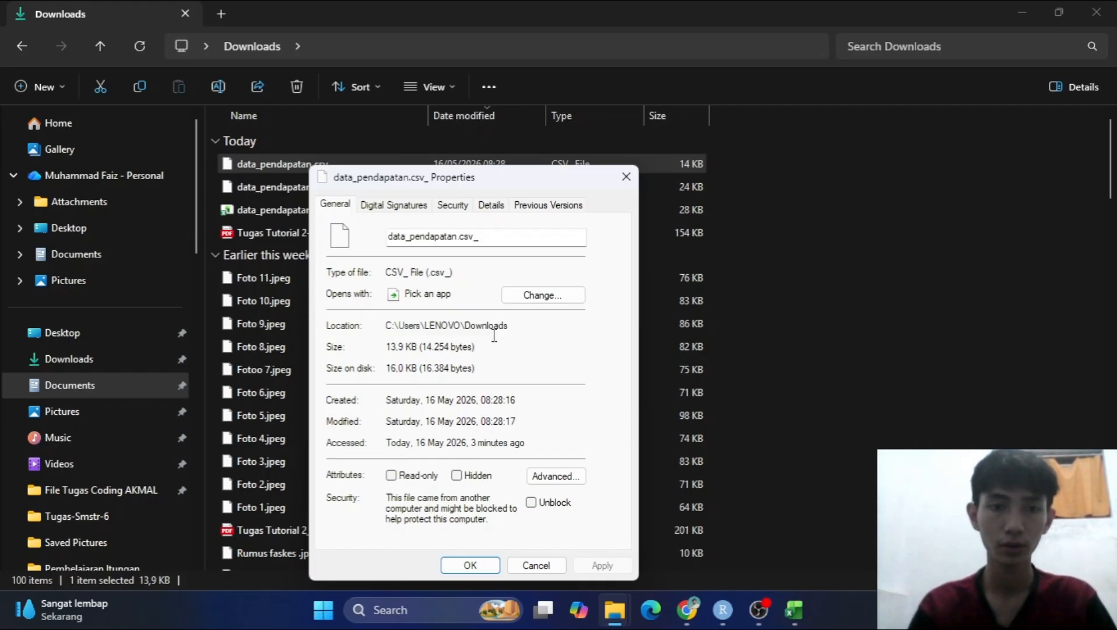
{"action": "left_click_drag", "start_coordinate": [521, 327], "coordinate": [380, 325]}
{"action": "key", "text": "ctrl+c"}
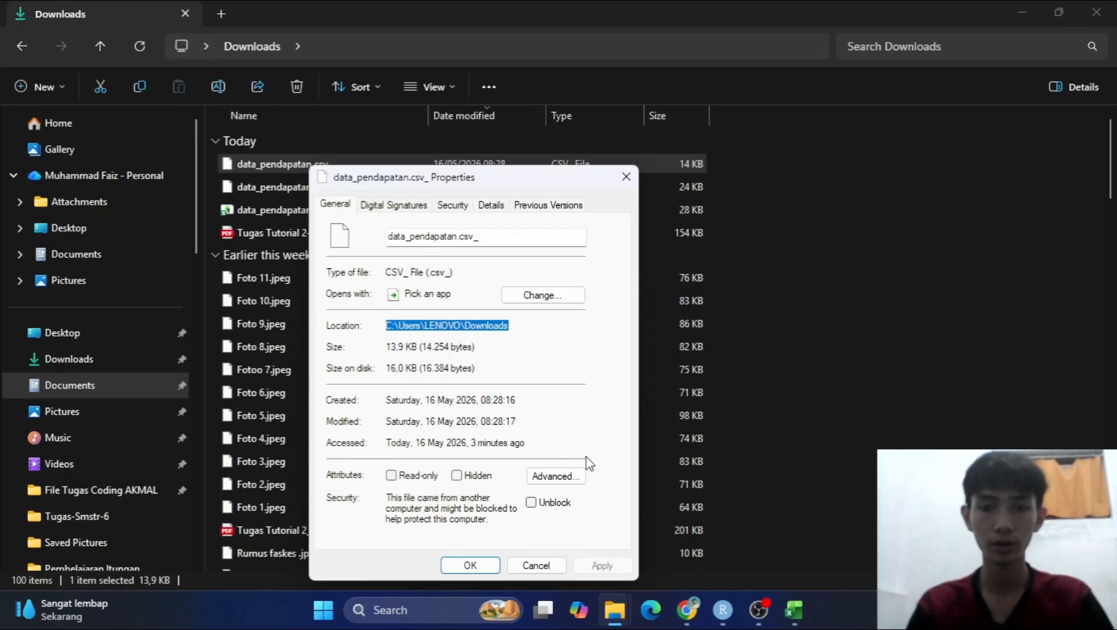
{"action": "left_click", "coordinate": [551, 567]}
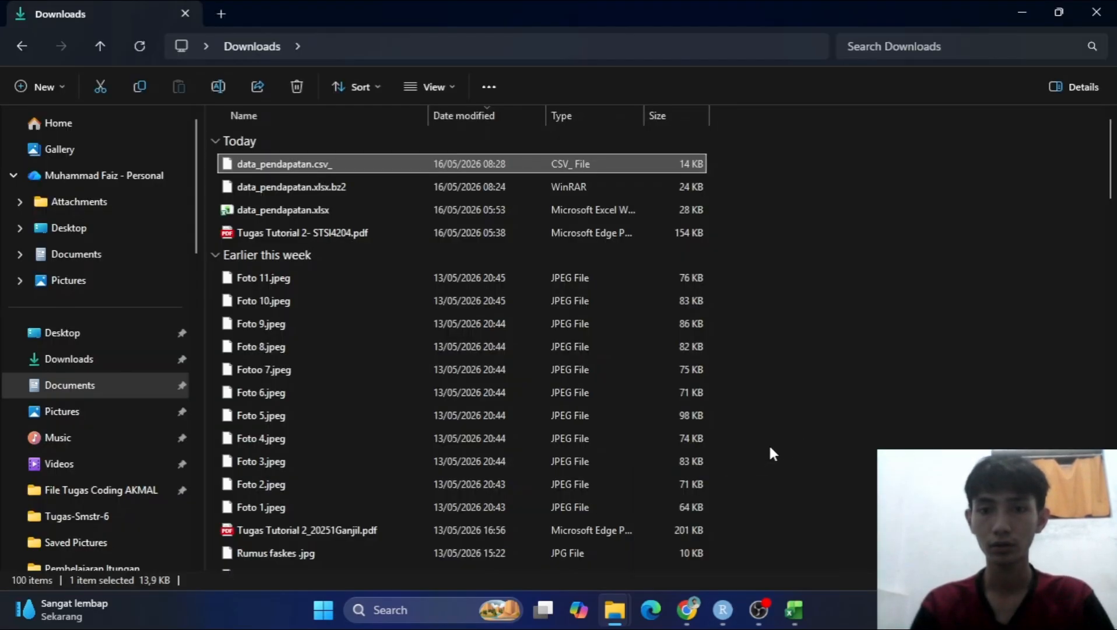
Switch to RStudio and start a console command assigning read.csv of the pasted path C:\Users\LENOVO\Downloads to data.
{"action": "left_click", "coordinate": [723, 610]}
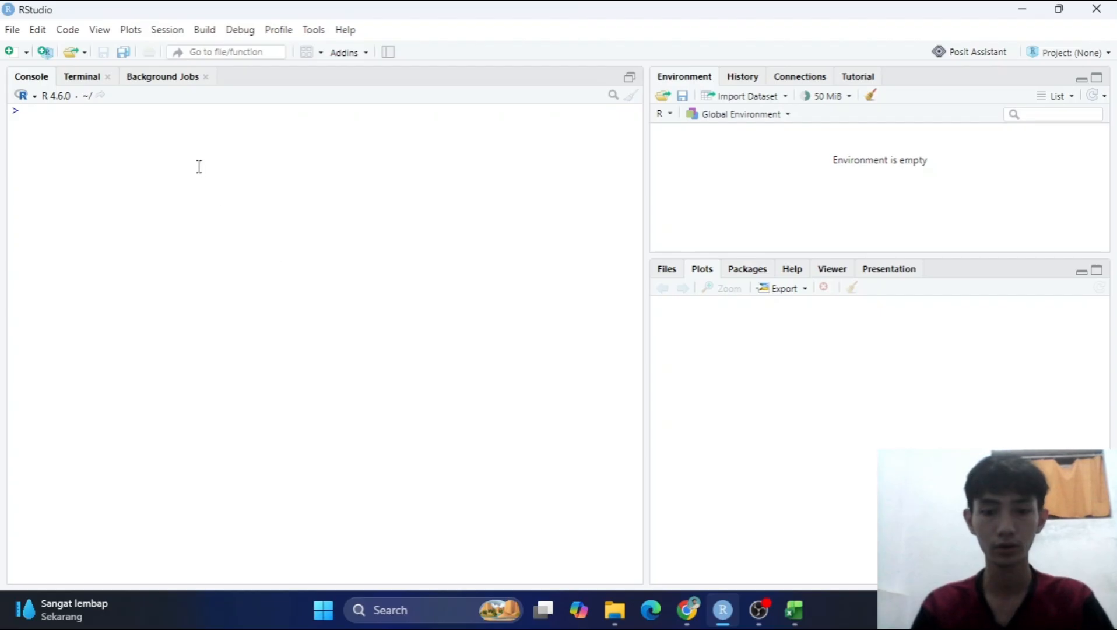
{"action": "type", "text": "data"}
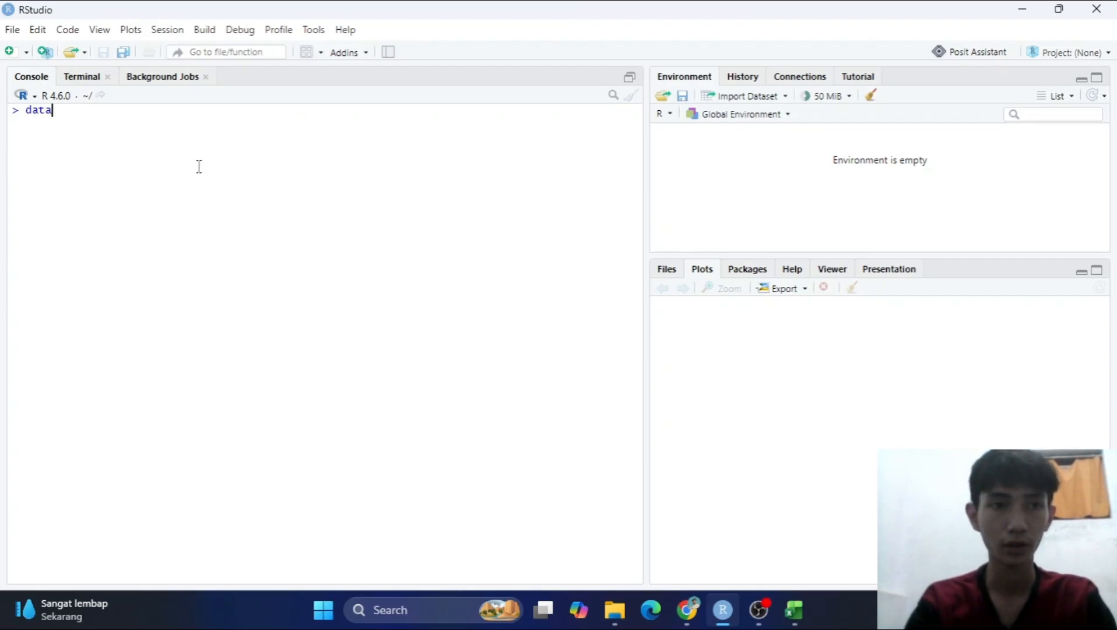
{"action": "type", "text": "("}
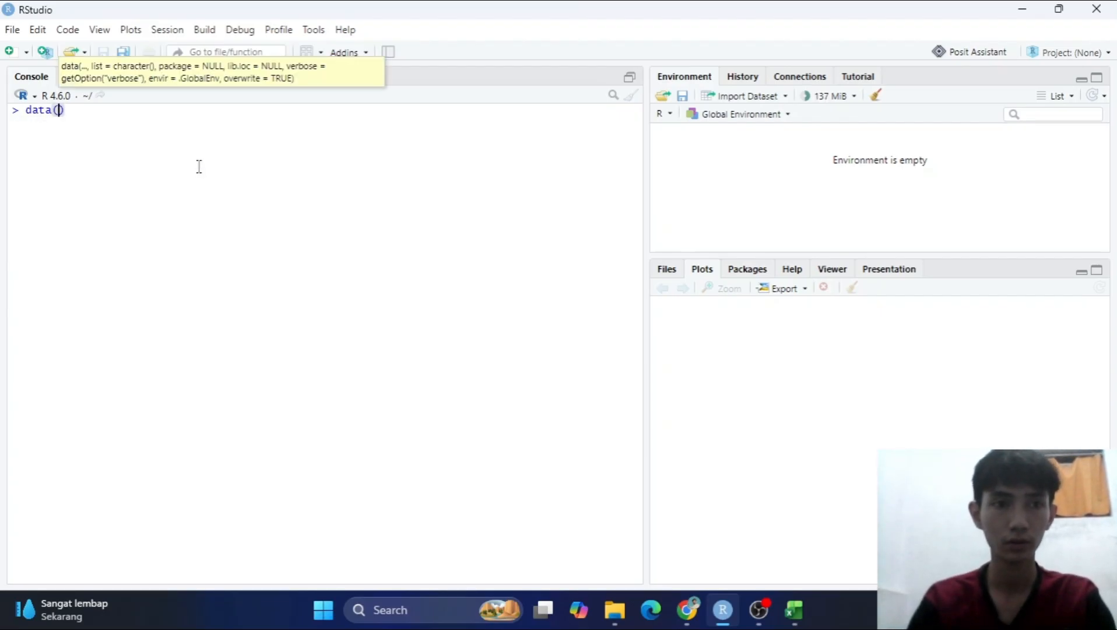
{"action": "key", "text": "BackSpace"}
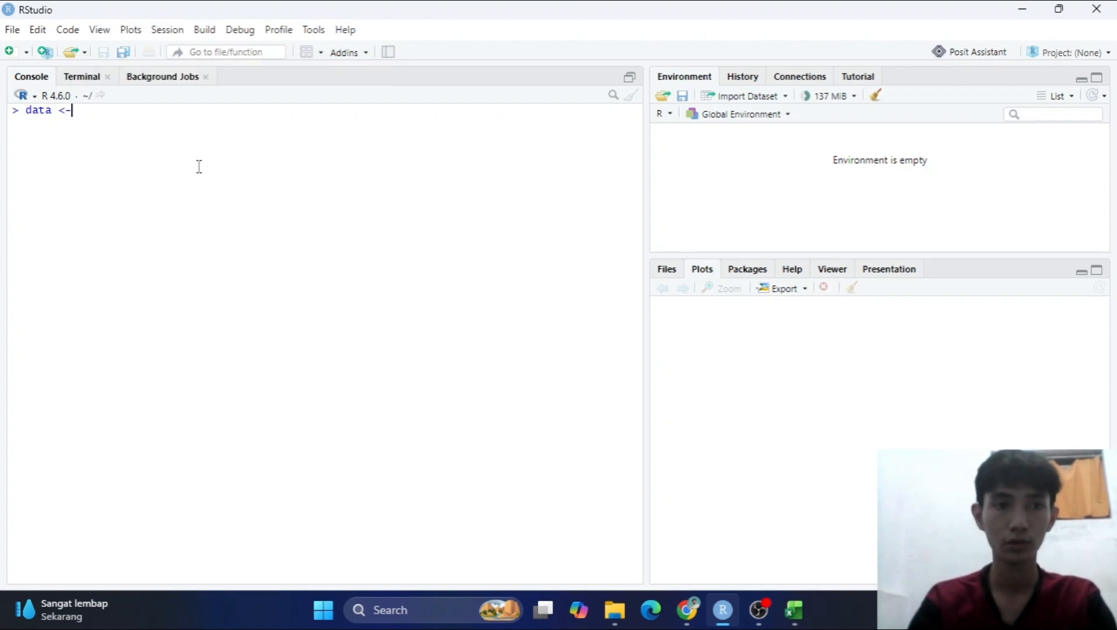
{"action": "type", "text": "<- read"}
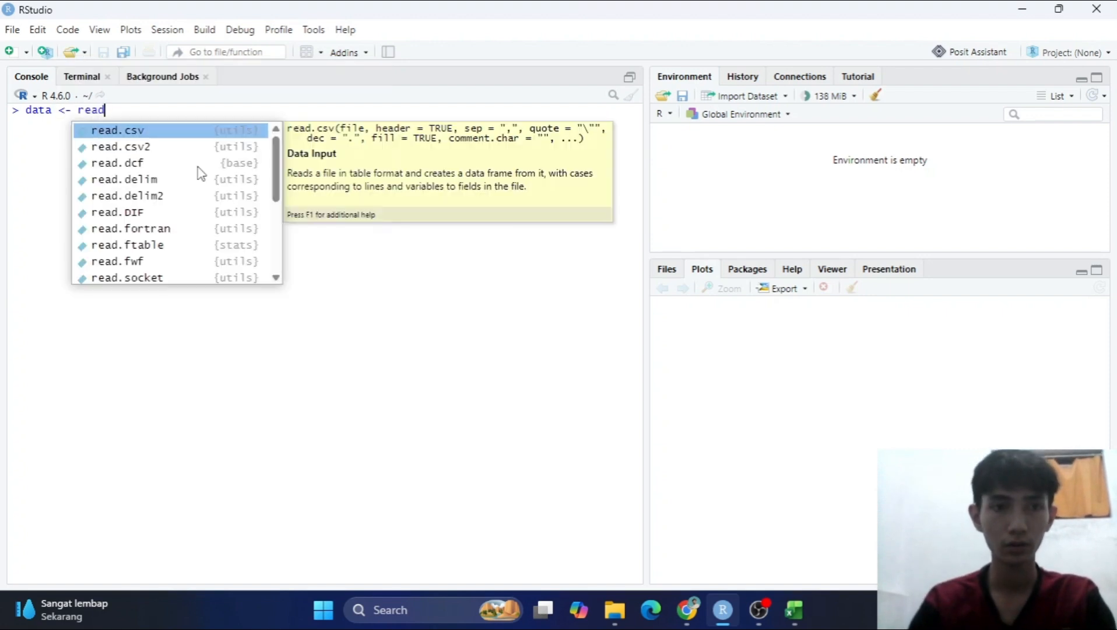
{"action": "key", "text": "Tab"}
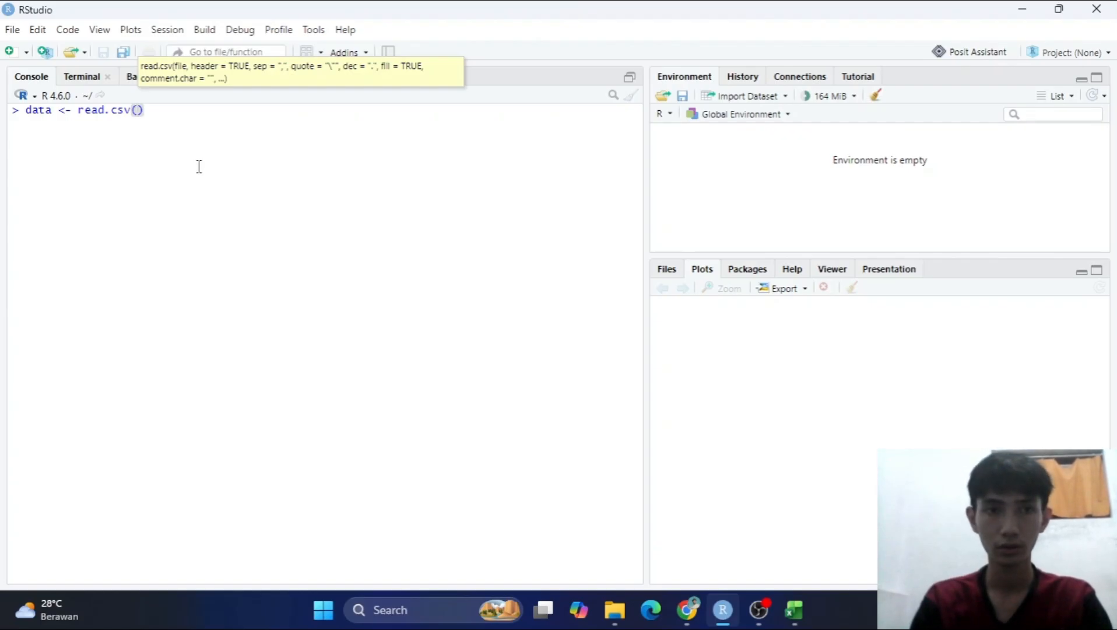
{"action": "type", "text": "\""}
{"action": "key", "text": "ctrl+v"}
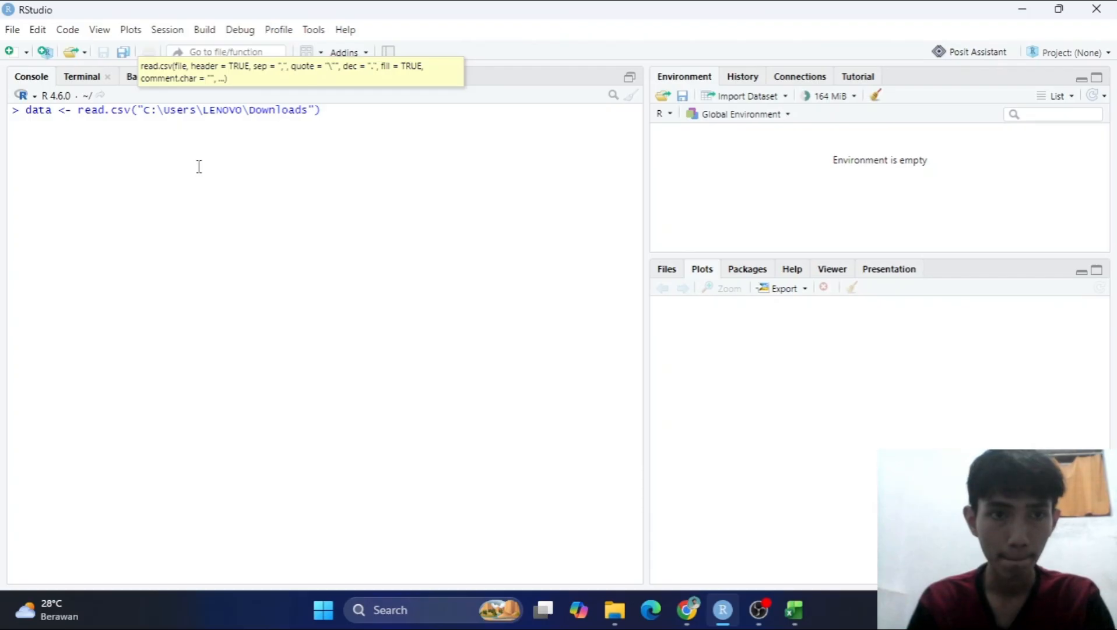
Replace the backslashes in the read.csv path with forward slashes, giving C:/Users/LENOVO/Downloads.
{"action": "key", "text": "BackSpace"}
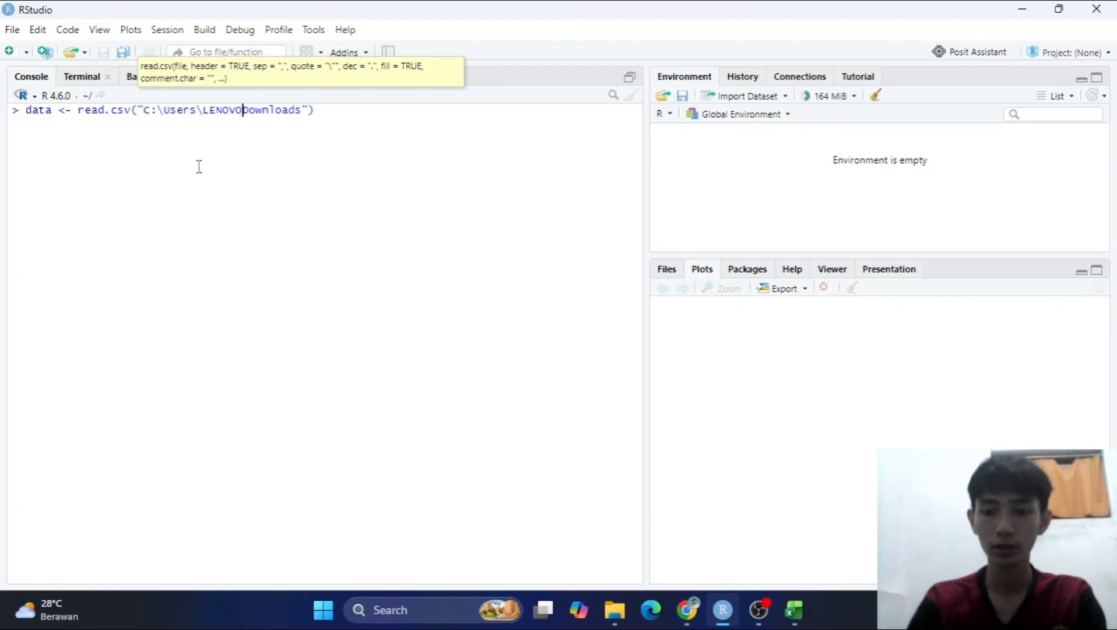
{"action": "type", "text": "/"}
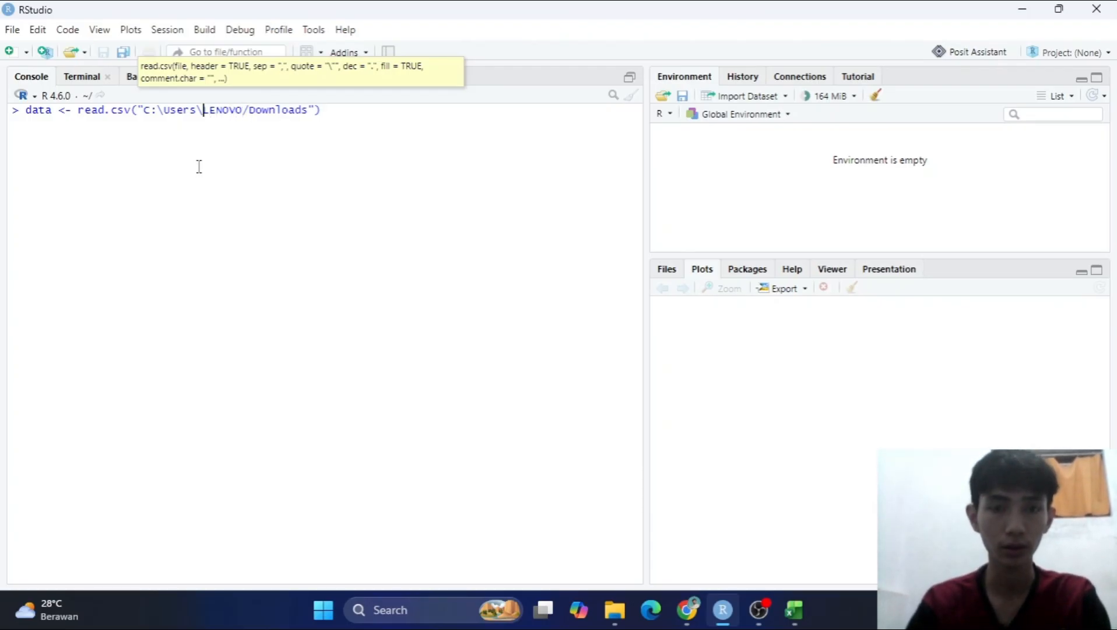
{"action": "key", "text": "BackSpace"}
{"action": "type", "text": "/"}
{"action": "key", "text": "Left"}
{"action": "key", "text": "Left"}
{"action": "key", "text": "Left"}
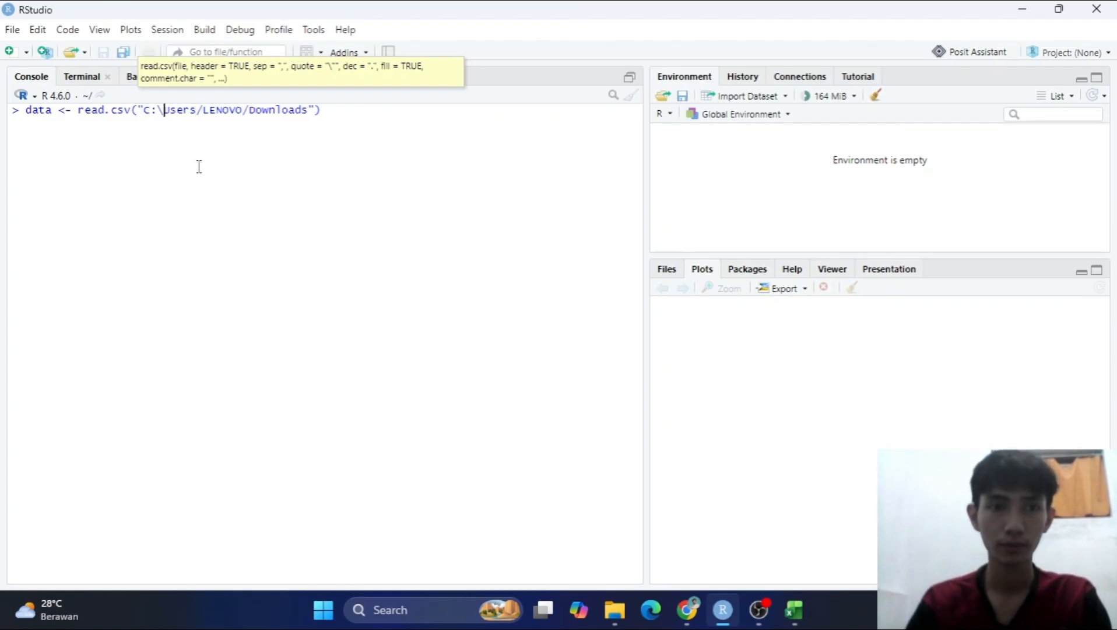
{"action": "key", "text": "BackSpace"}
{"action": "type", "text": "/"}
{"action": "key", "text": "Right"}
{"action": "key", "text": "Right"}
{"action": "key", "text": "Right"}
{"action": "key", "text": "Right"}
{"action": "key", "text": "Right"}
{"action": "key", "text": "Right"}
{"action": "key", "text": "Right"}
{"action": "key", "text": "Right"}
{"action": "key", "text": "Right"}
{"action": "key", "text": "Right"}
{"action": "key", "text": "Right"}
{"action": "key", "text": "Right"}
{"action": "key", "text": "Right"}
{"action": "key", "text": "Right"}
{"action": "key", "text": "Right"}
{"action": "key", "text": "Right"}
{"action": "key", "text": "Right"}
{"action": "key", "text": "Right"}
{"action": "key", "text": "Right"}
{"action": "key", "text": "Right"}
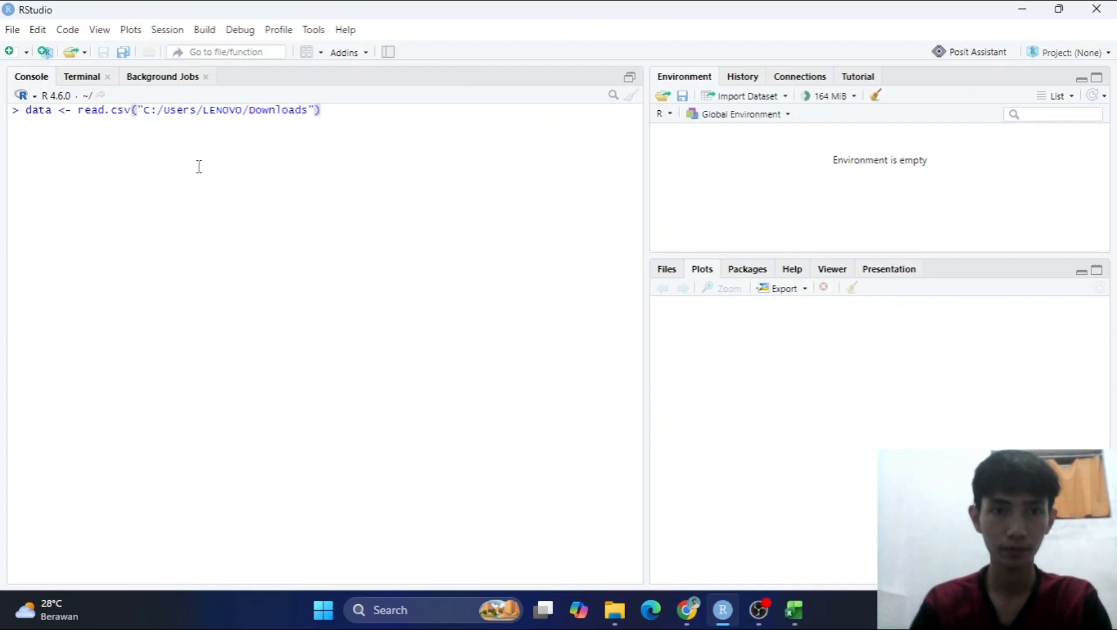
{"action": "key", "text": "Left"}
{"action": "key", "text": "Left"}
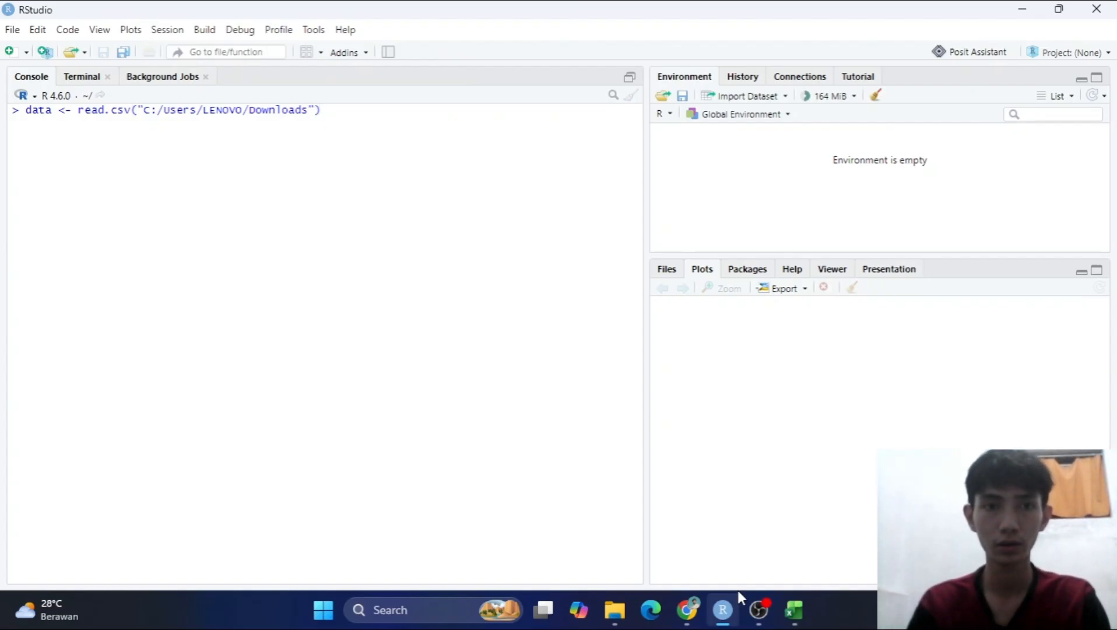
Look at the assignment PDF in Chrome and the data_pendapatan workbook in Excel, and return to RStudio.
{"action": "key", "text": "alt+Tab"}
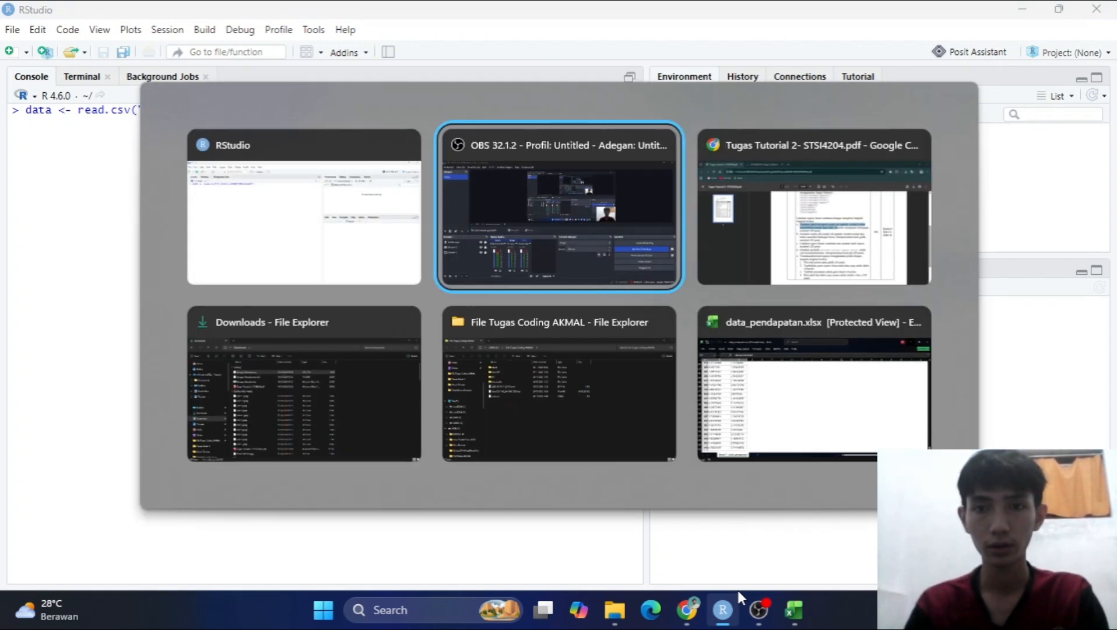
{"action": "key", "text": "alt+Tab"}
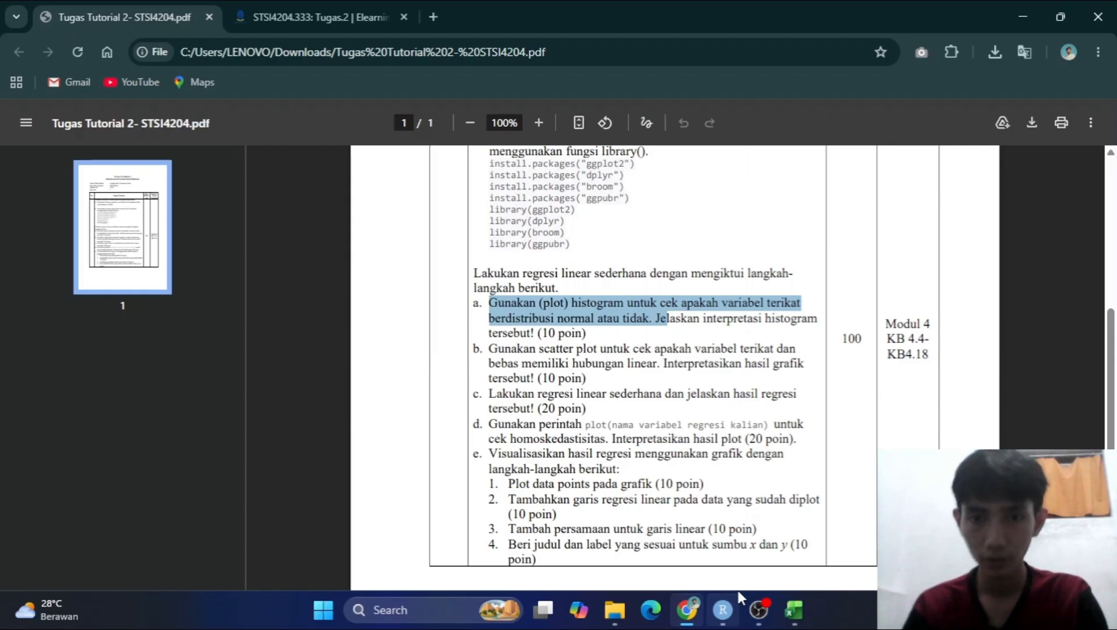
{"action": "key", "text": "alt+Tab"}
{"action": "key", "text": "alt+Tab"}
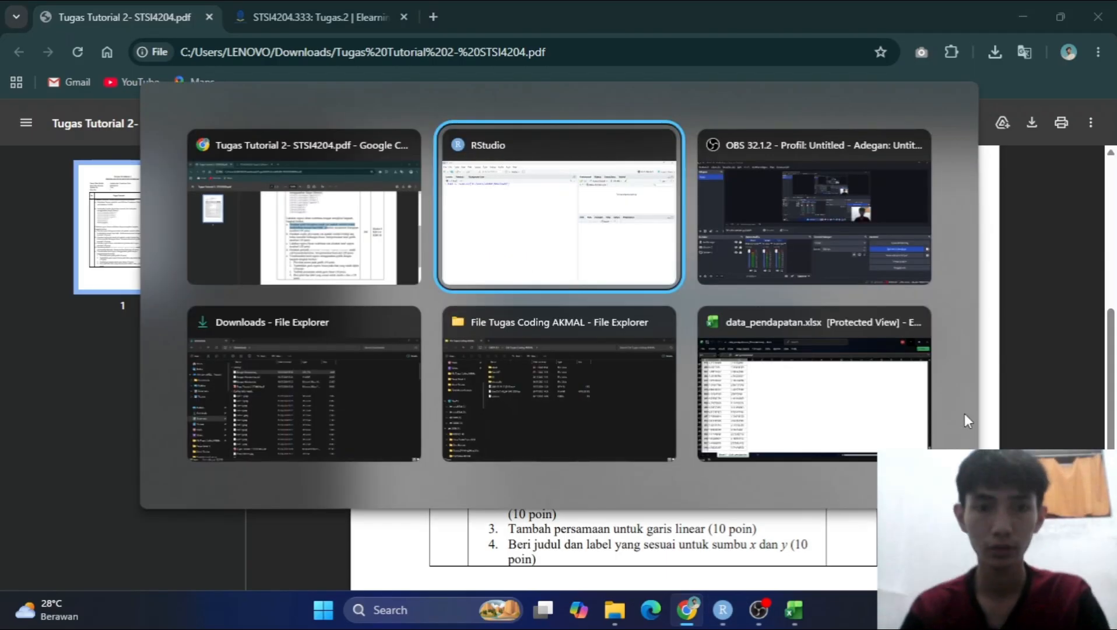
{"action": "key", "text": "alt+shift+Tab"}
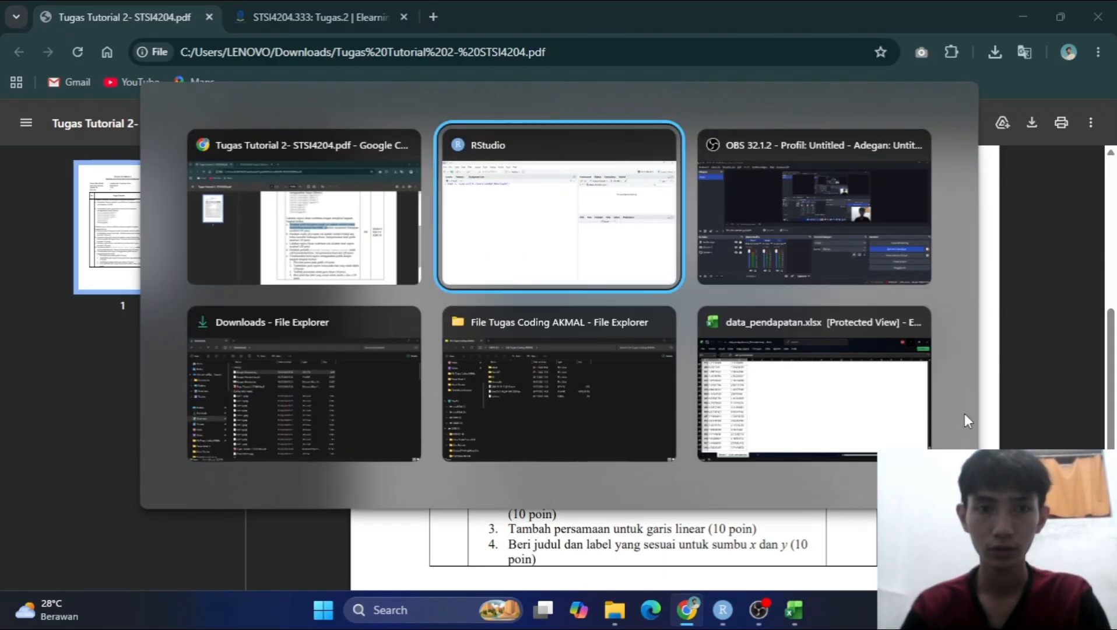
{"action": "key", "text": "alt+shift+Tab"}
{"action": "key", "text": "alt+Tab"}
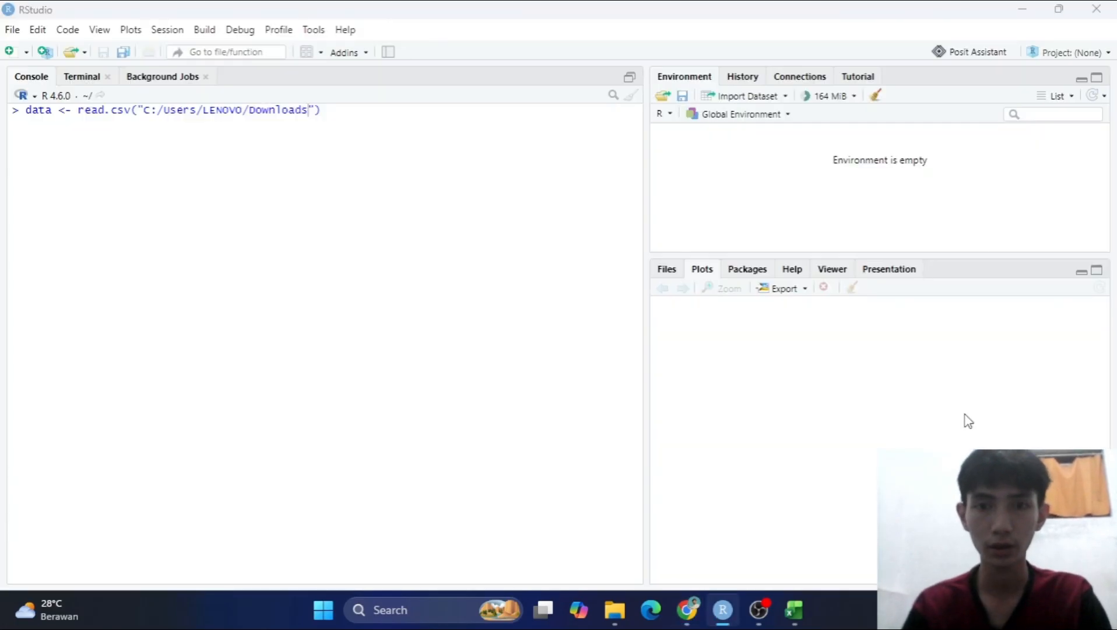
{"action": "key", "text": "alt+shift+Tab"}
{"action": "key", "text": "alt+Tab"}
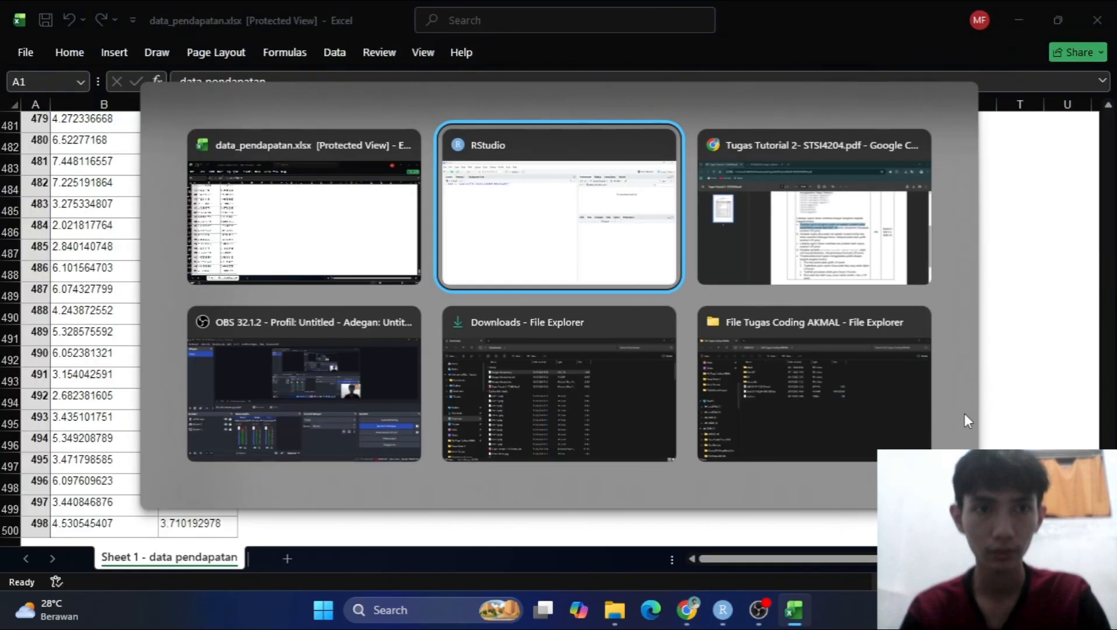
Complete the read.csv command with /data_pendapatan.csv after the folder path and header = TRUE, and run it.
{"action": "type", "text": "/data_pe"}
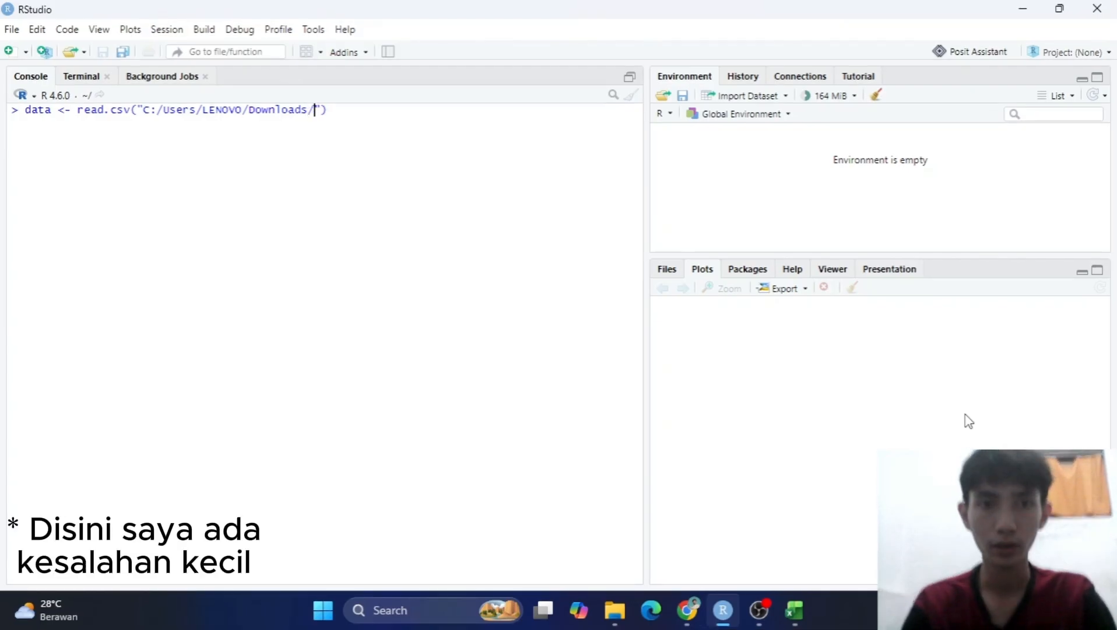
{"action": "type", "text": "ndapatan.csv\", "}
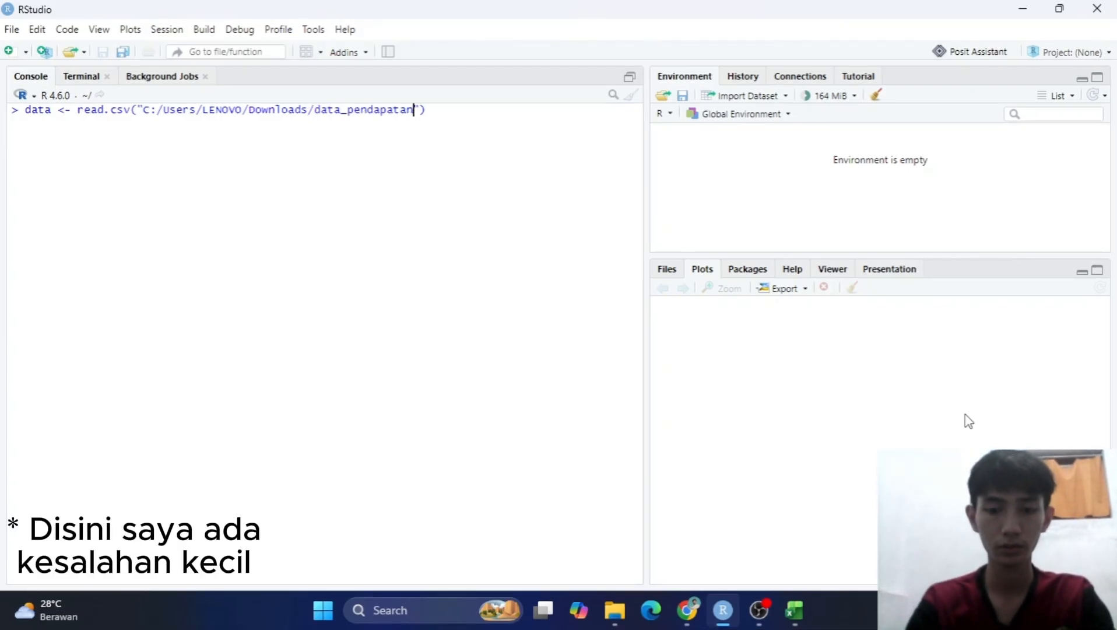
{"action": "type", "text": "header = TRUE"}
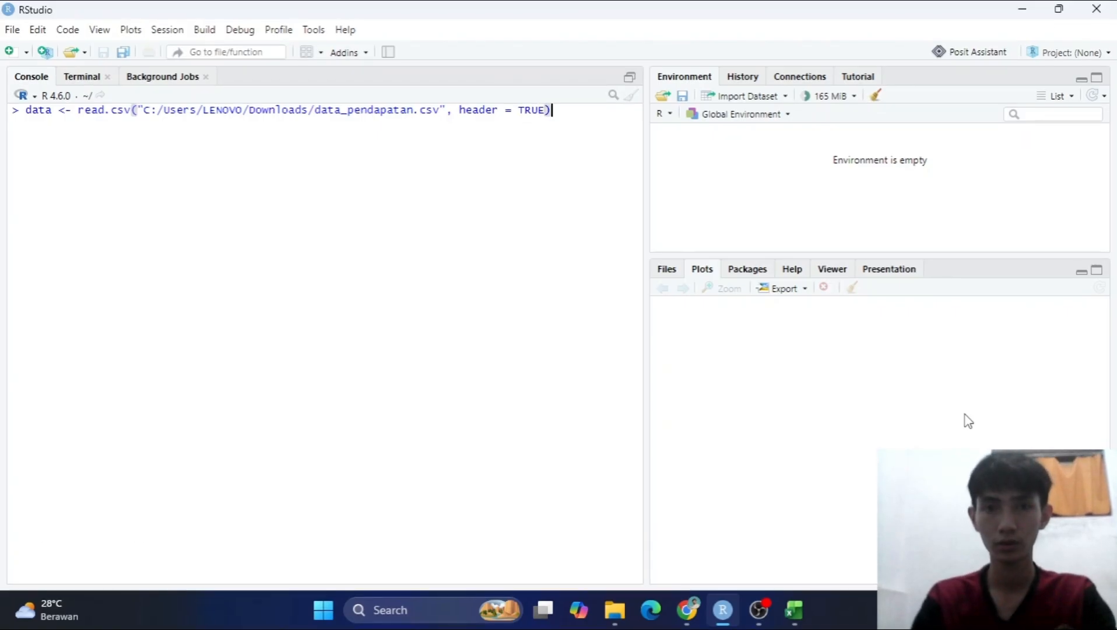
{"action": "key", "text": "Return"}
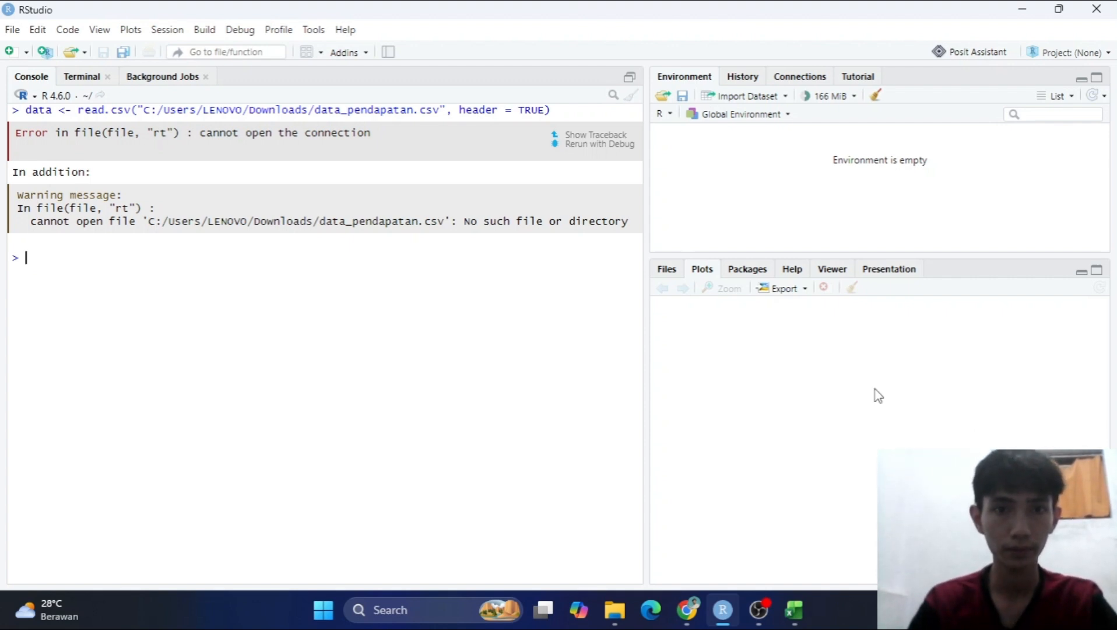
Copy the read.csv command to a new prompt, change the file name to data_pendapatan.csv_, and run it.
{"action": "left_click_drag", "start_coordinate": [552, 110], "coordinate": [26, 111]}
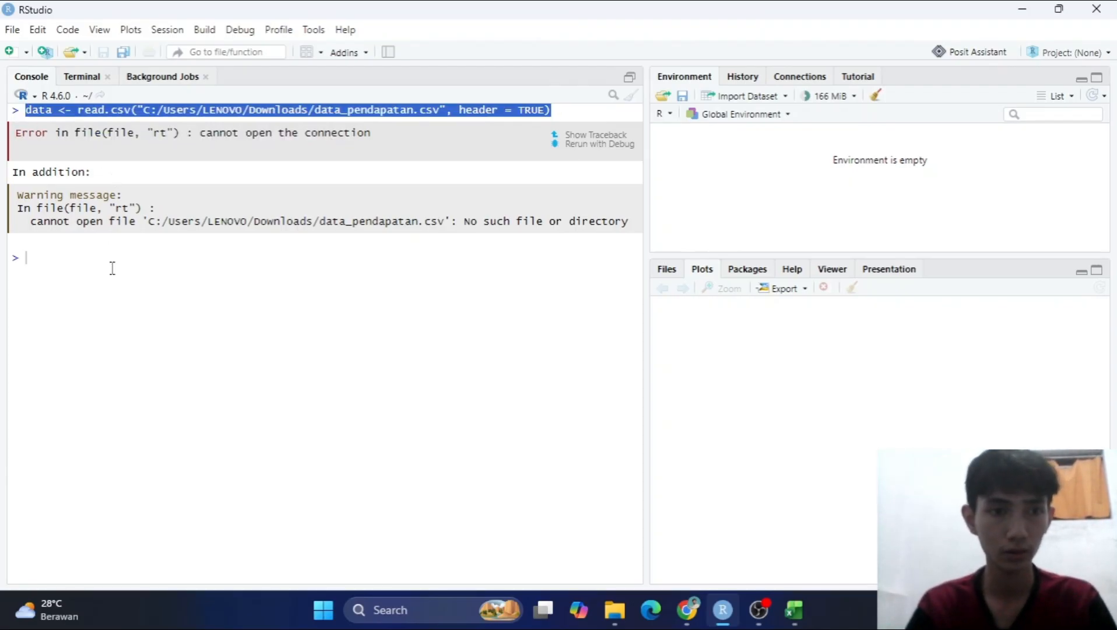
{"action": "left_click", "coordinate": [17, 259]}
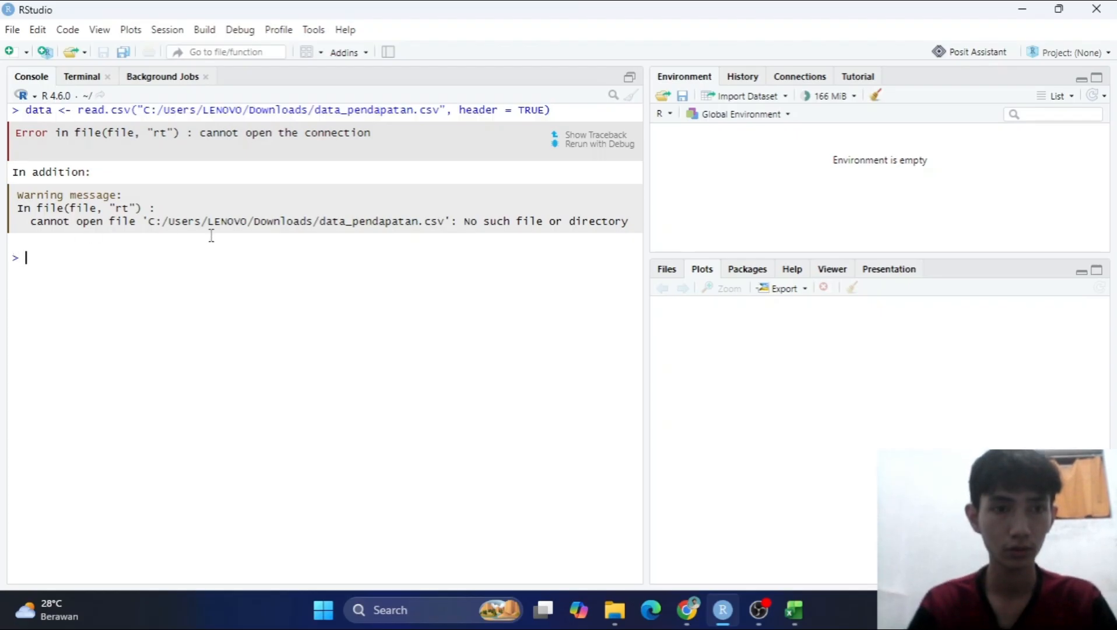
{"action": "type", "text": "data <- read.csv(\"C:/Users/LENOVO/Downloads/data_pendapatan.csv\", header = TRUE)"}
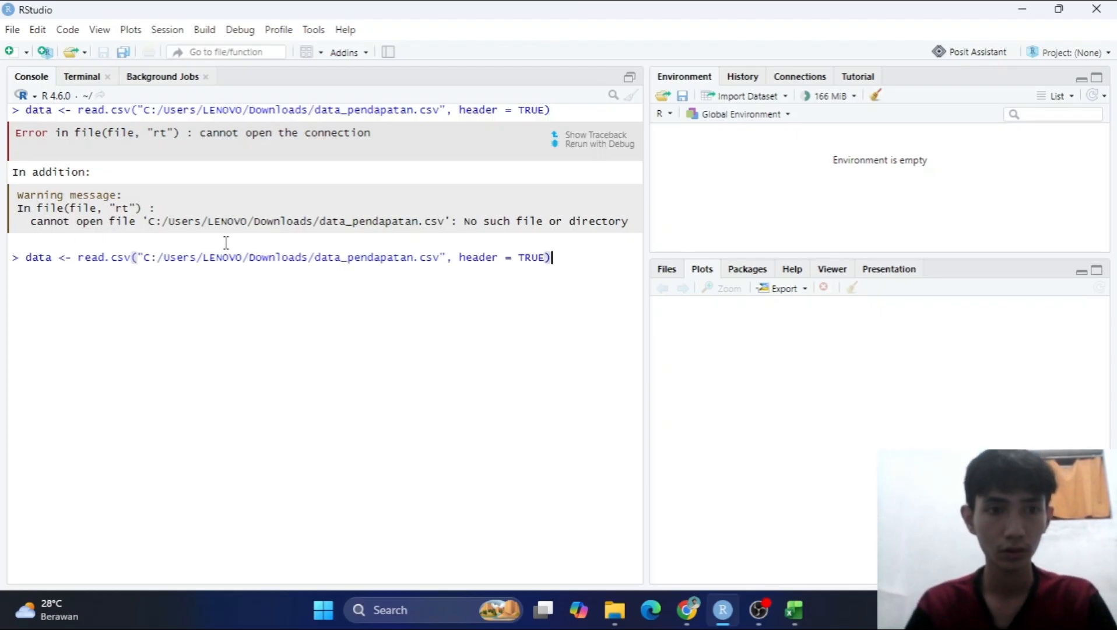
{"action": "left_click", "coordinate": [440, 258]}
{"action": "type", "text": "_"}
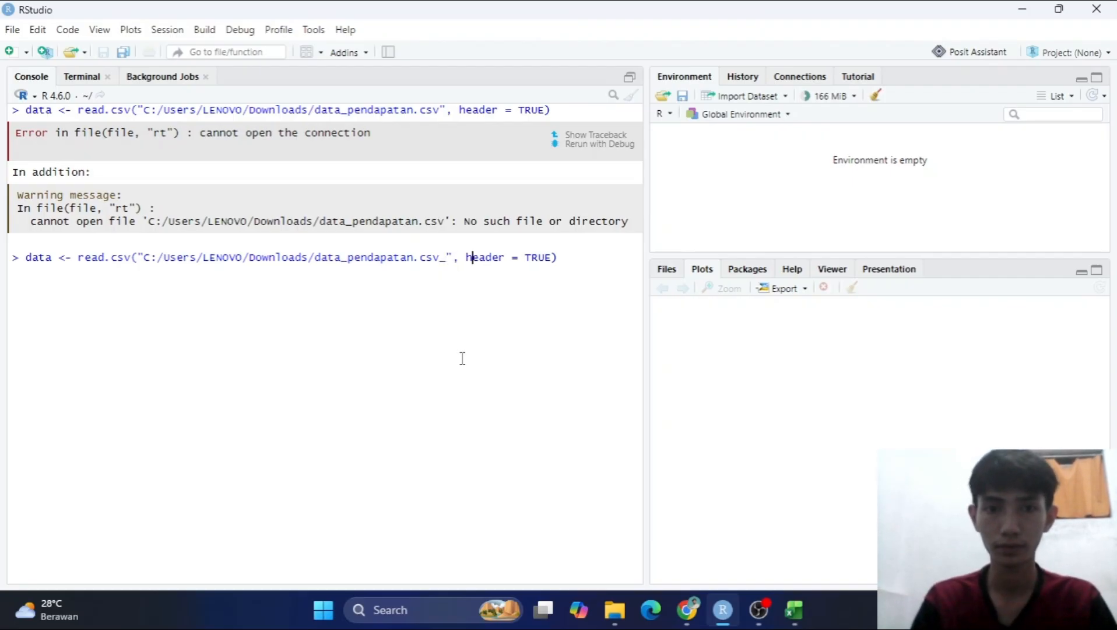
{"action": "key", "text": "Return"}
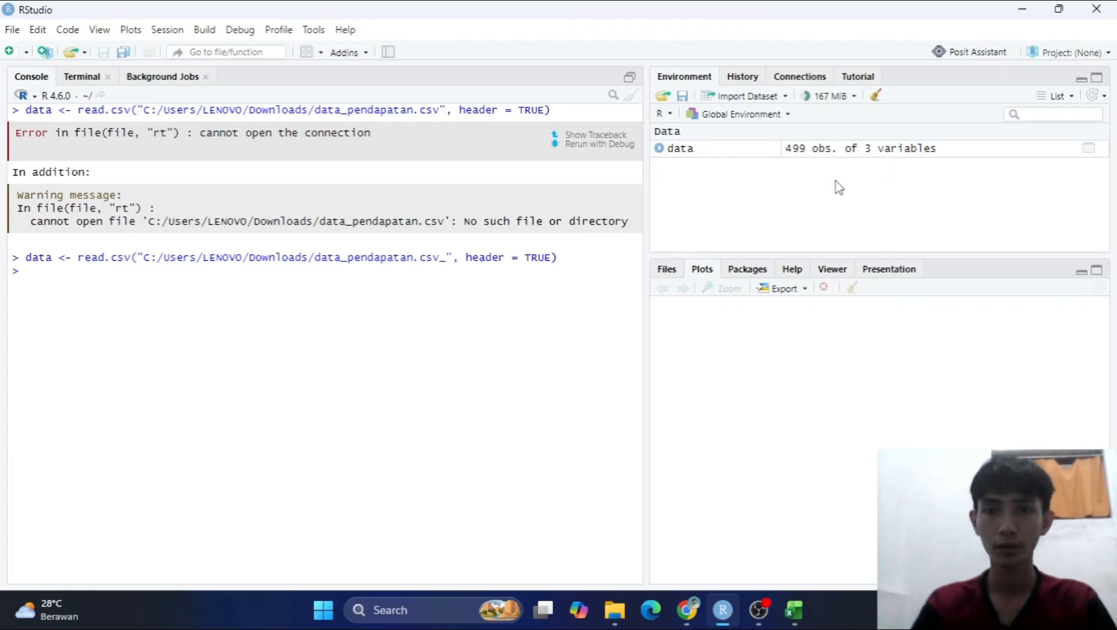
Open the data object from the environment in the data viewer and look through its rows.
{"action": "left_click", "coordinate": [716, 153]}
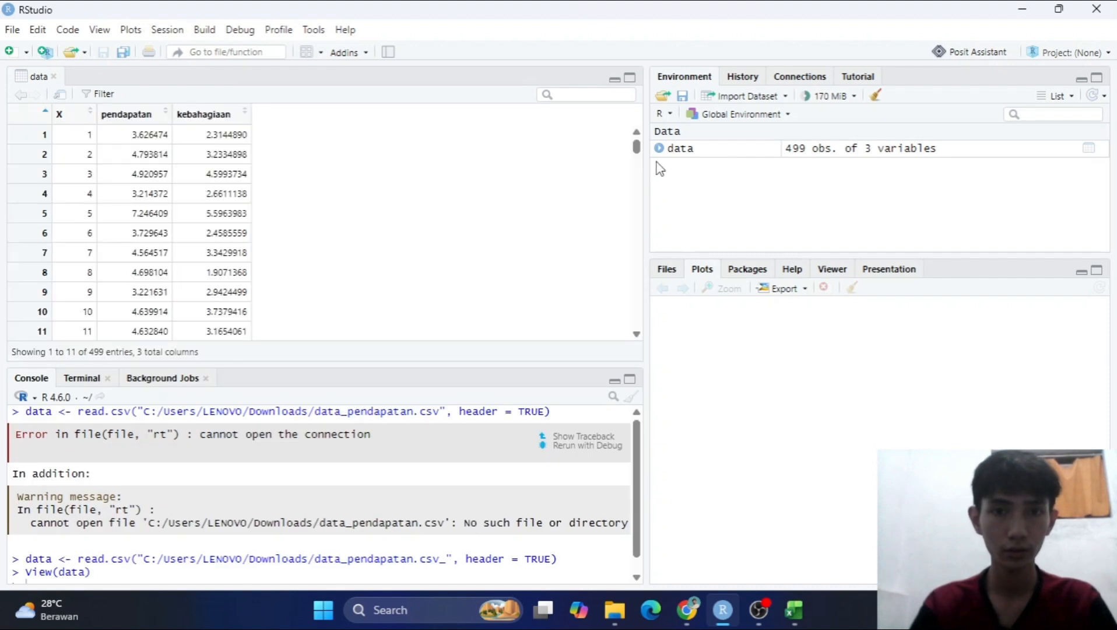
{"action": "left_click_drag", "start_coordinate": [637, 152], "coordinate": [644, 324]}
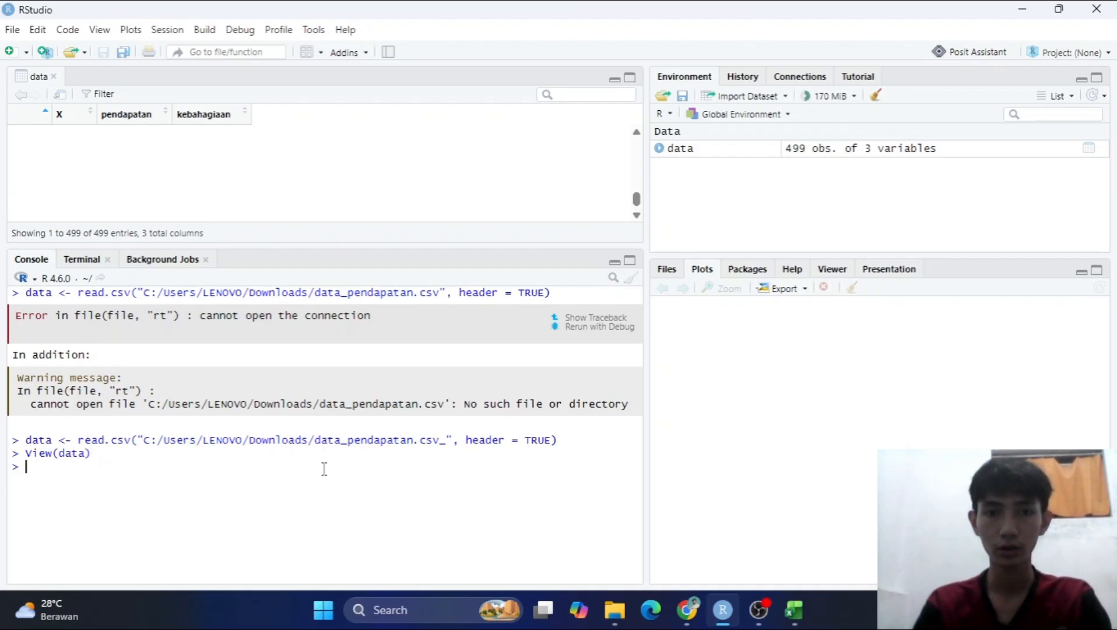
Close the data_pendapatan.xlsx workbook in Excel and switch to the assignment PDF in Chrome to read the histogram task.
{"action": "key", "text": "alt+Tab"}
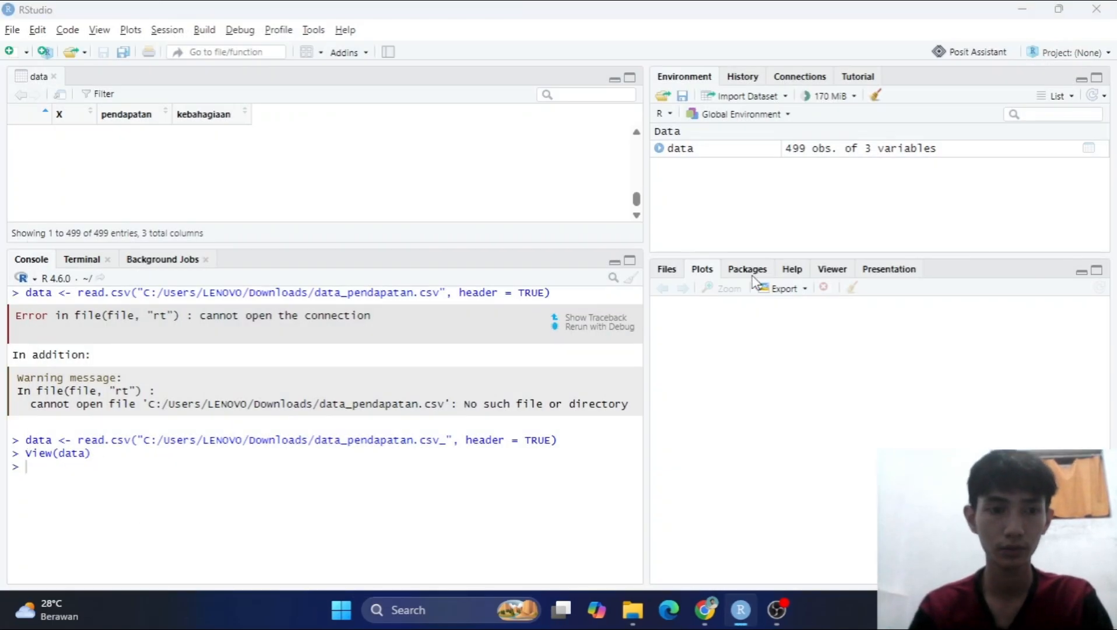
{"action": "key", "text": "alt+Tab"}
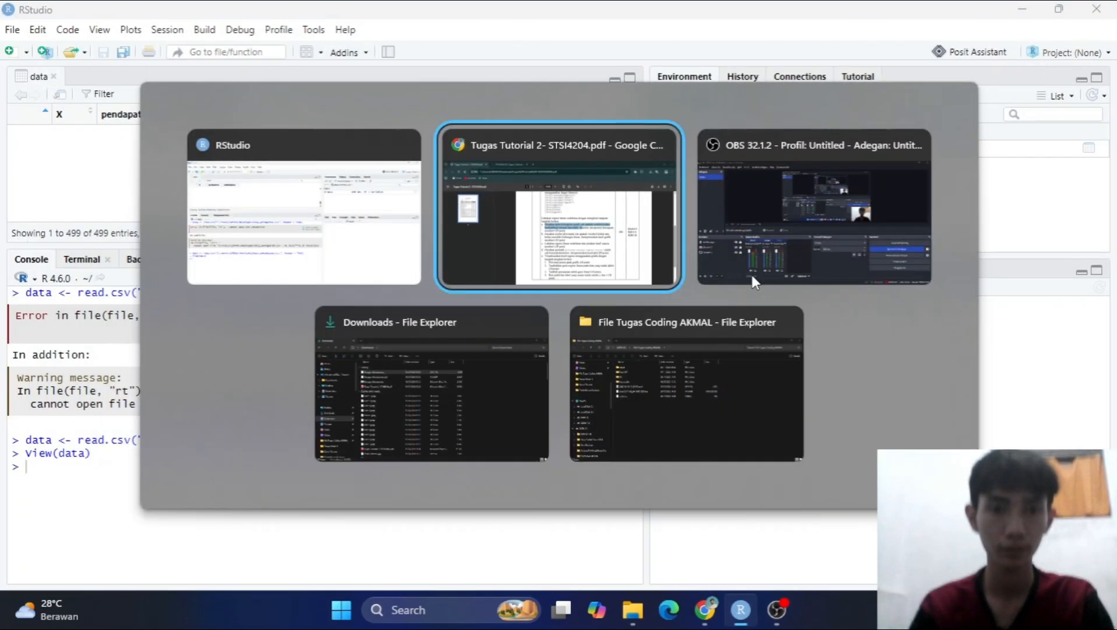
{"action": "key", "text": "Right"}
{"action": "key", "text": "Down"}
{"action": "key", "text": "Up"}
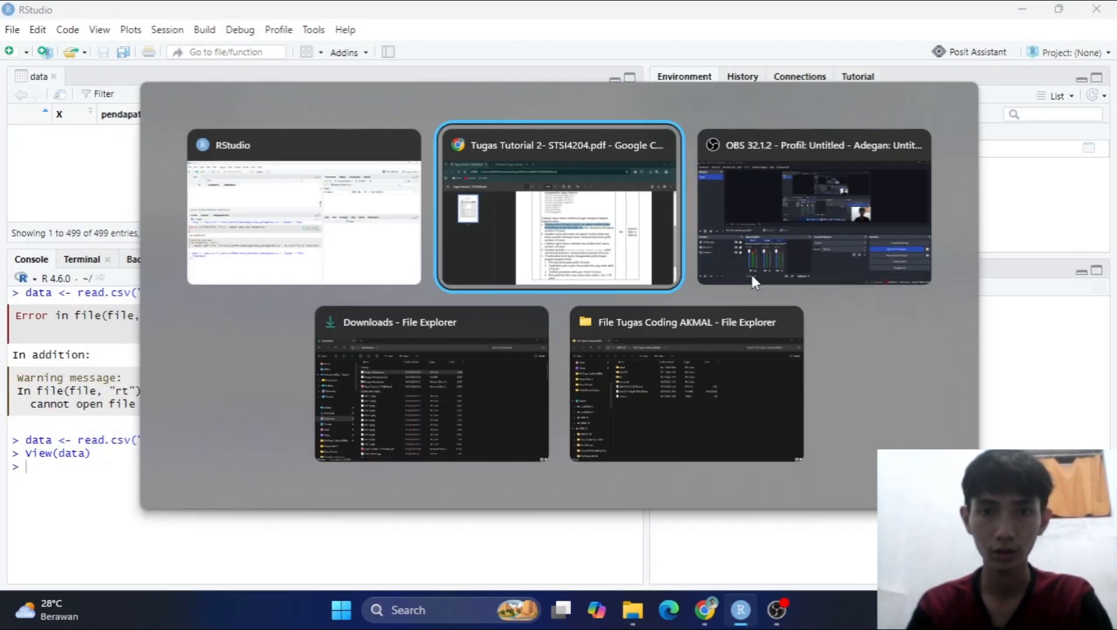
{"action": "left_click", "coordinate": [632, 343]}
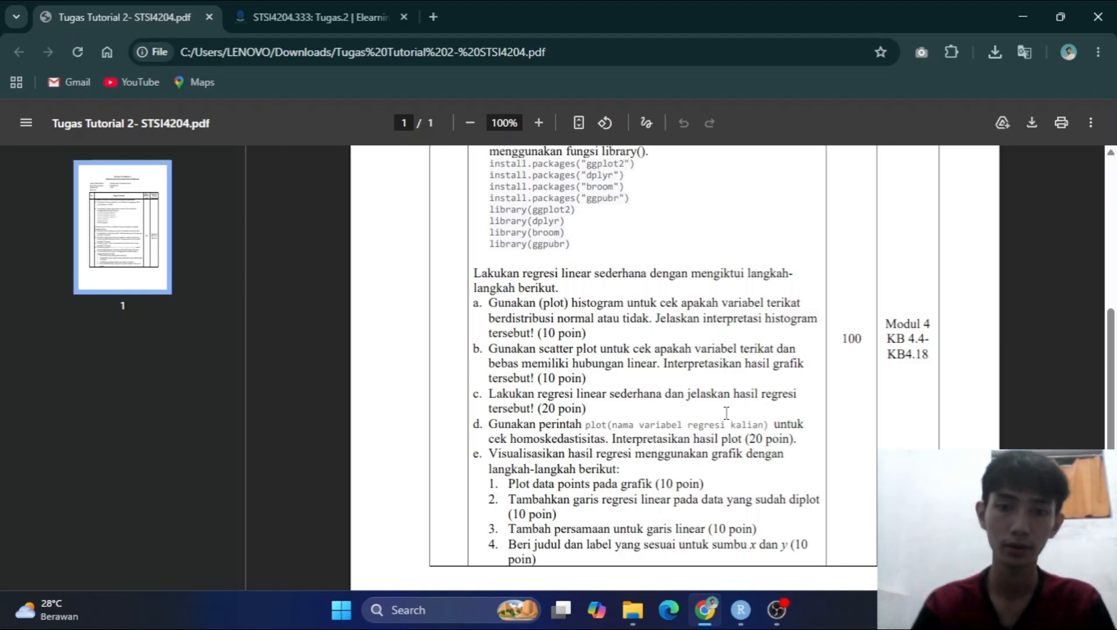
Switch to RStudio, enter the comment #A. in the console, and begin a hist call on data$kebahagiaan.
{"action": "left_click", "coordinate": [754, 611]}
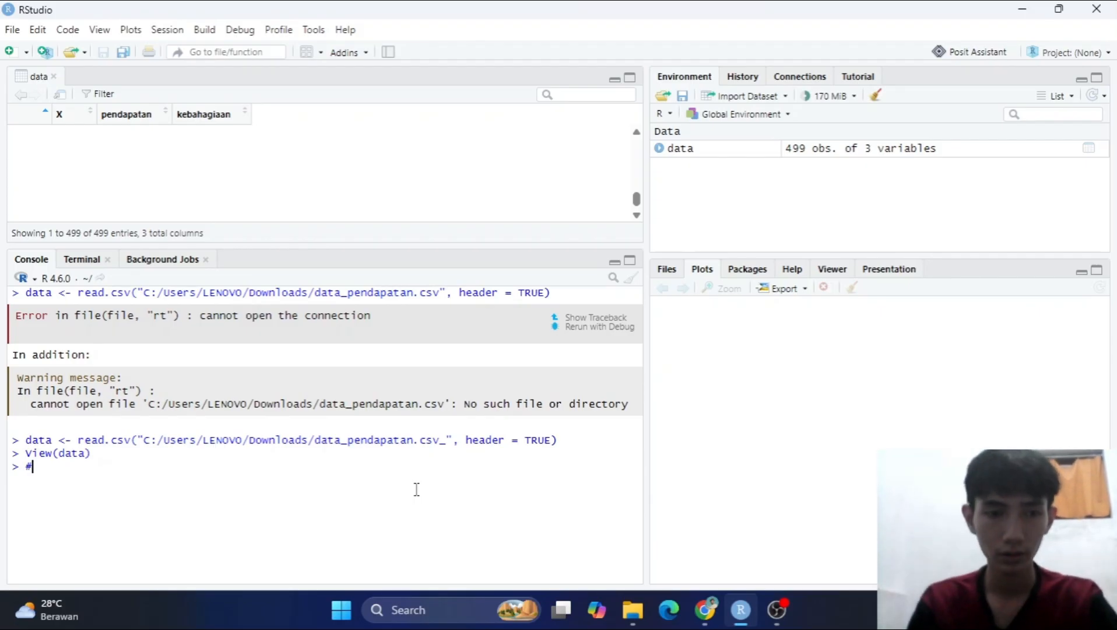
{"action": "type", "text": "A."}
{"action": "key", "text": "Return"}
{"action": "type", "text": "hist(data"}
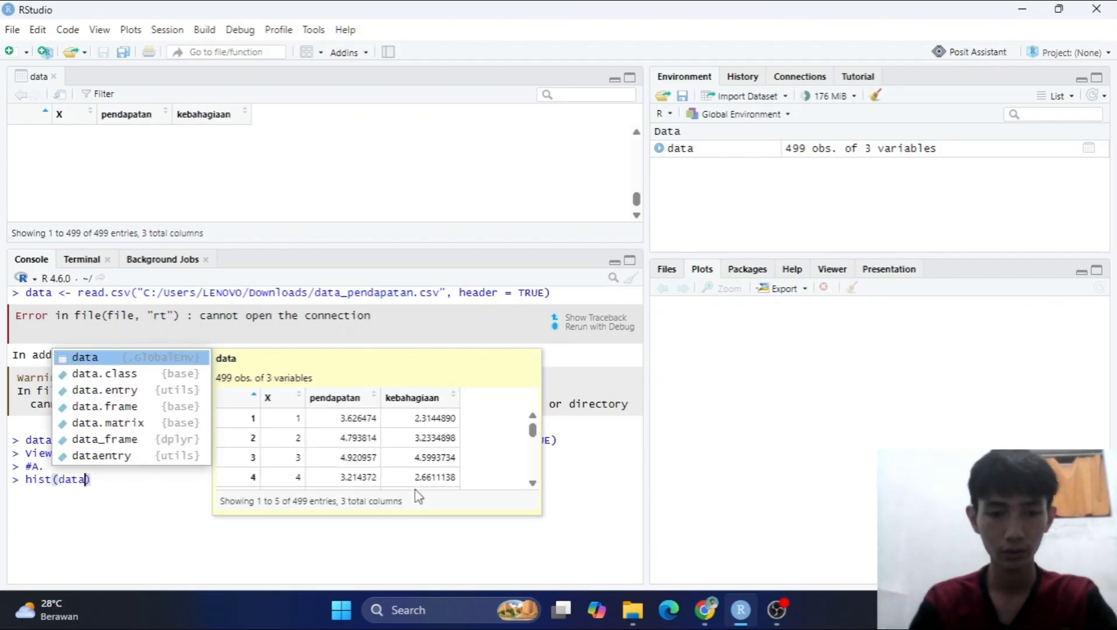
{"action": "type", "text": "$"}
{"action": "key", "text": "Down"}
{"action": "key", "text": "Return"}
{"action": "key", "text": "BackSpace"}
{"action": "key", "text": "BackSpace"}
{"action": "key", "text": "BackSpace"}
{"action": "key", "text": "BackSpace"}
{"action": "key", "text": "BackSpace"}
{"action": "key", "text": "BackSpace"}
{"action": "key", "text": "BackSpace"}
{"action": "key", "text": "BackSpace"}
{"action": "key", "text": "BackSpace"}
{"action": "key", "text": "BackSpace"}
{"action": "type", "text": "ke"}
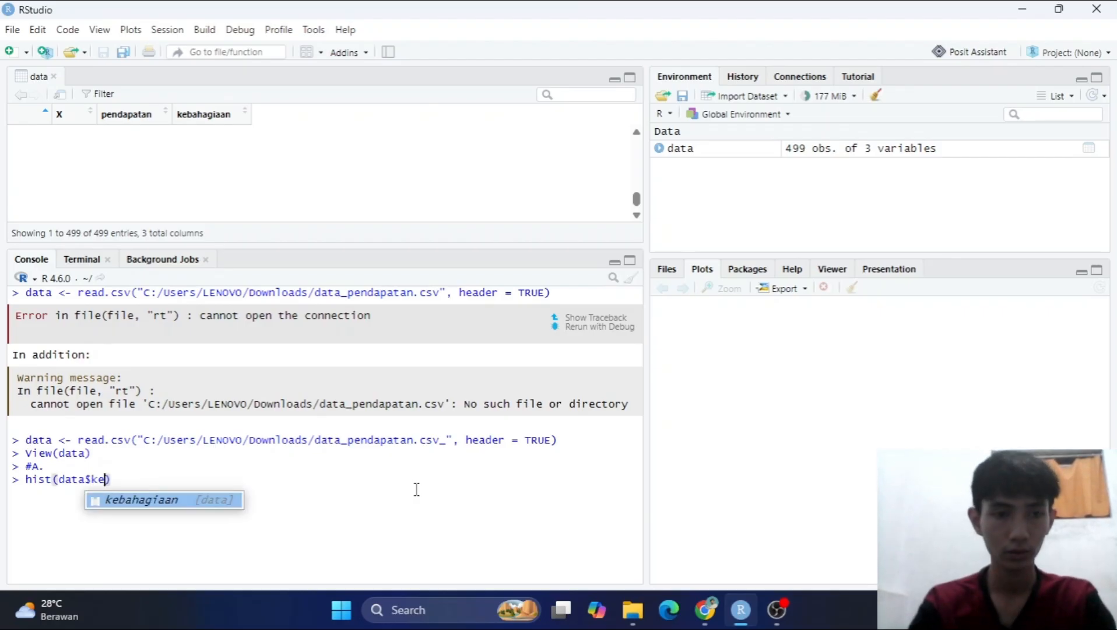
{"action": "key", "text": "Return"}
Add the title argument main = "Histogram Kebahagiaan" on a new line of the hist call.
{"action": "type", "text": ","}
{"action": "key", "text": "shift+Return"}
{"action": "type", "text": "main = \"Host"}
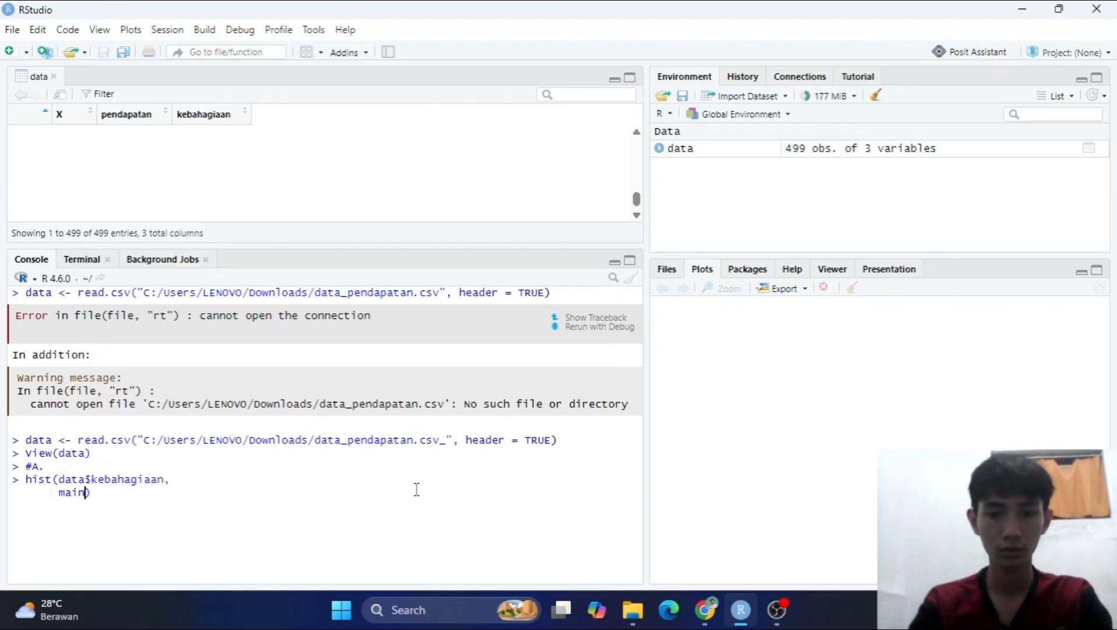
{"action": "key", "text": "BackSpace"}
{"action": "key", "text": "BackSpace"}
{"action": "key", "text": "BackSpace"}
{"action": "type", "text": "istogram Pendapatan"}
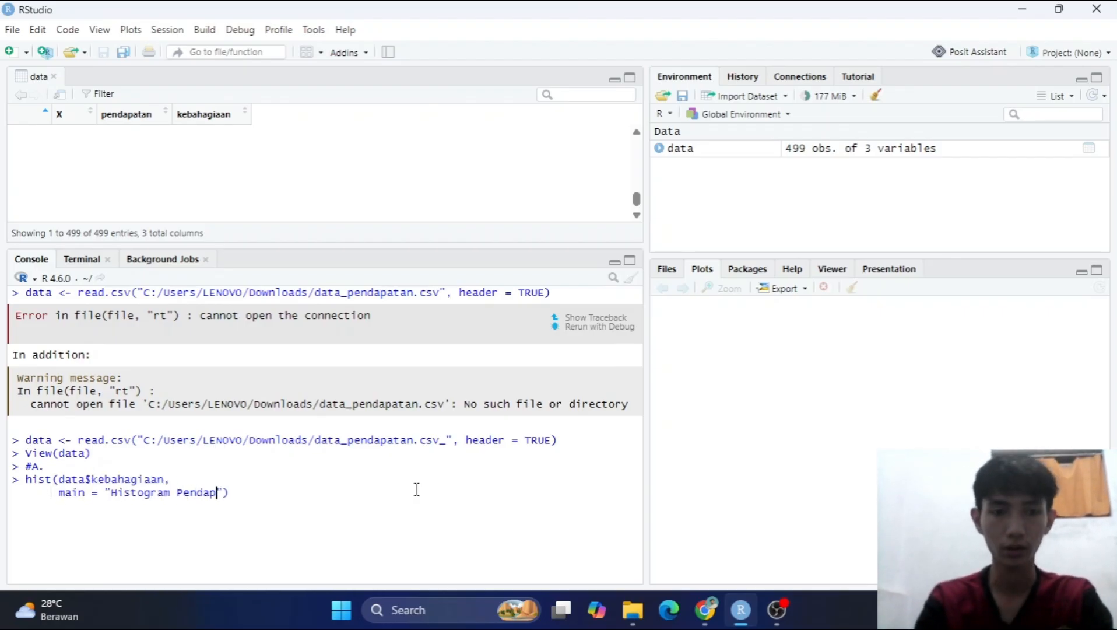
{"action": "key", "text": "End"}
{"action": "key", "text": "Left"}
{"action": "key", "text": "Left"}
{"action": "key", "text": "BackSpace"}
{"action": "key", "text": "BackSpace"}
{"action": "key", "text": "BackSpace"}
{"action": "key", "text": "BackSpace"}
{"action": "key", "text": "BackSpace"}
{"action": "key", "text": "BackSpace"}
{"action": "key", "text": "BackSpace"}
{"action": "key", "text": "BackSpace"}
{"action": "key", "text": "BackSpace"}
{"action": "key", "text": "BackSpace"}
{"action": "type", "text": "Kebahagiaan"}
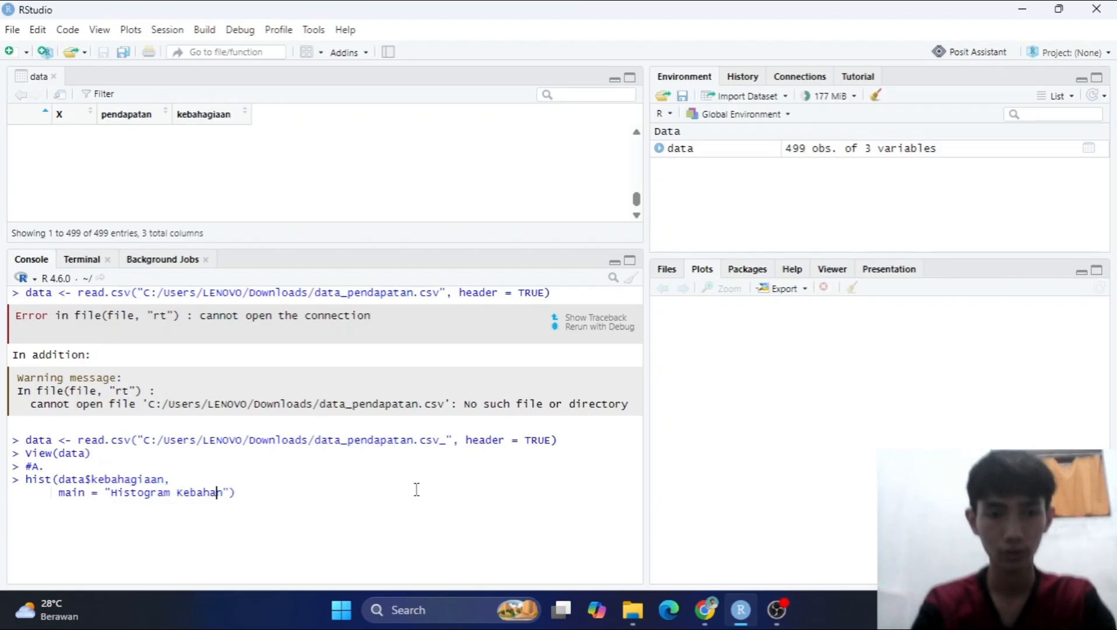
Label the histogram axes with xlab = "Tingkat Kebahagiaan" and ylab = "Frekuensi".
{"action": "key", "text": "Right"}
{"action": "type", "text": ","}
{"action": "key", "text": "shift+Return"}
{"action": "type", "text": "xlab = \"Frekue"}
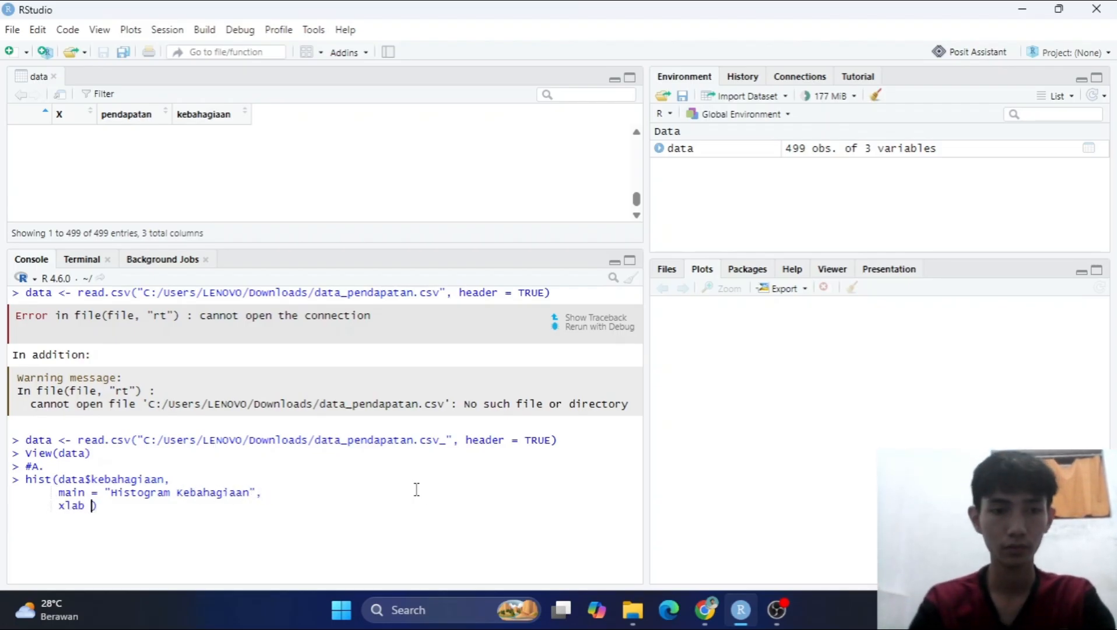
{"action": "type", "text": "nsi"}
{"action": "key", "text": "Right"}
{"action": "type", "text": ","}
{"action": "key", "text": "shift+Return"}
{"action": "type", "text": "ylab = \"g"}
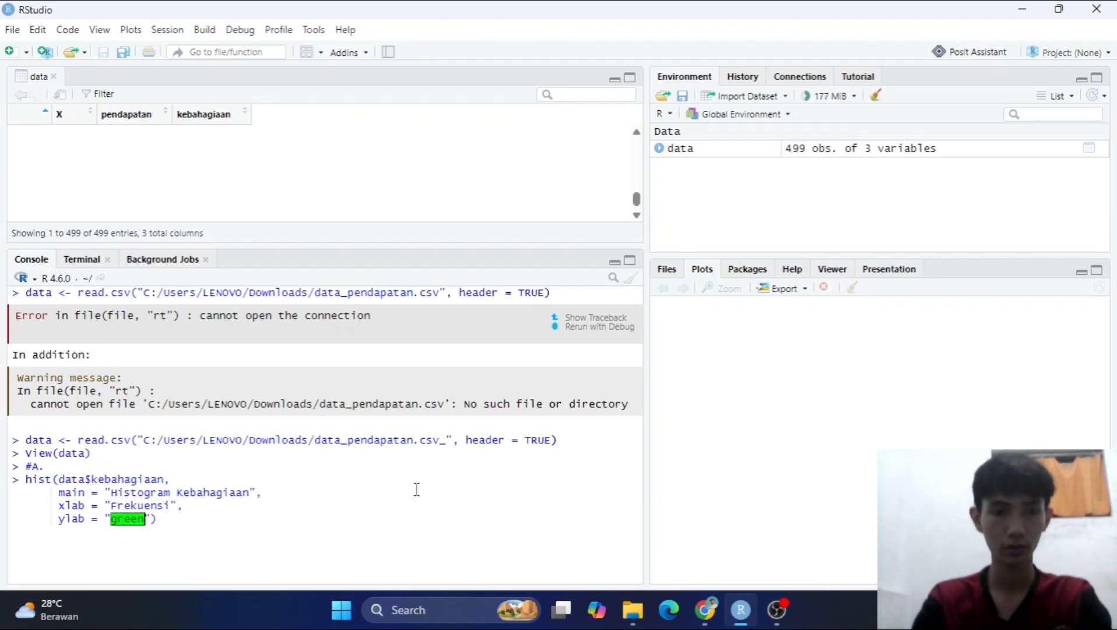
{"action": "key", "text": "BackSpace"}
{"action": "type", "text": "Frekuensi"}
{"action": "key", "text": "Up"}
{"action": "key", "text": "ctrl+BackSpace"}
{"action": "type", "text": "Tingkat Kebahagiaan"}
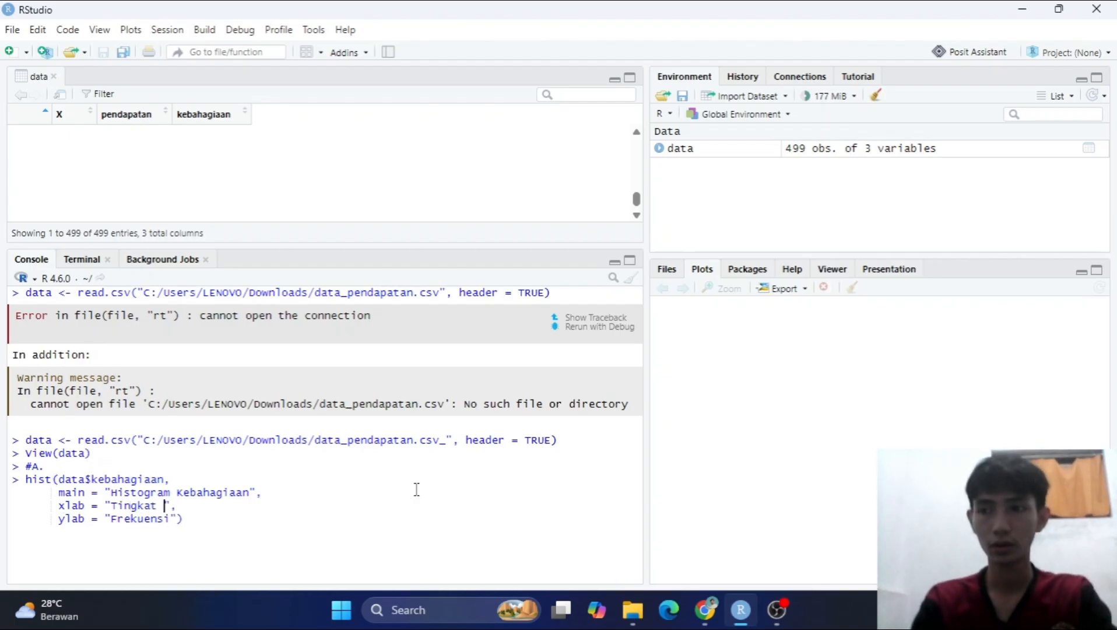
Set the histogram's col to "green" and border to "black", and run the hist command.
{"action": "key", "text": "Down"}
{"action": "type", "text": ","}
{"action": "key", "text": "shift+Return"}
{"action": "type", "text": "col = \"green"}
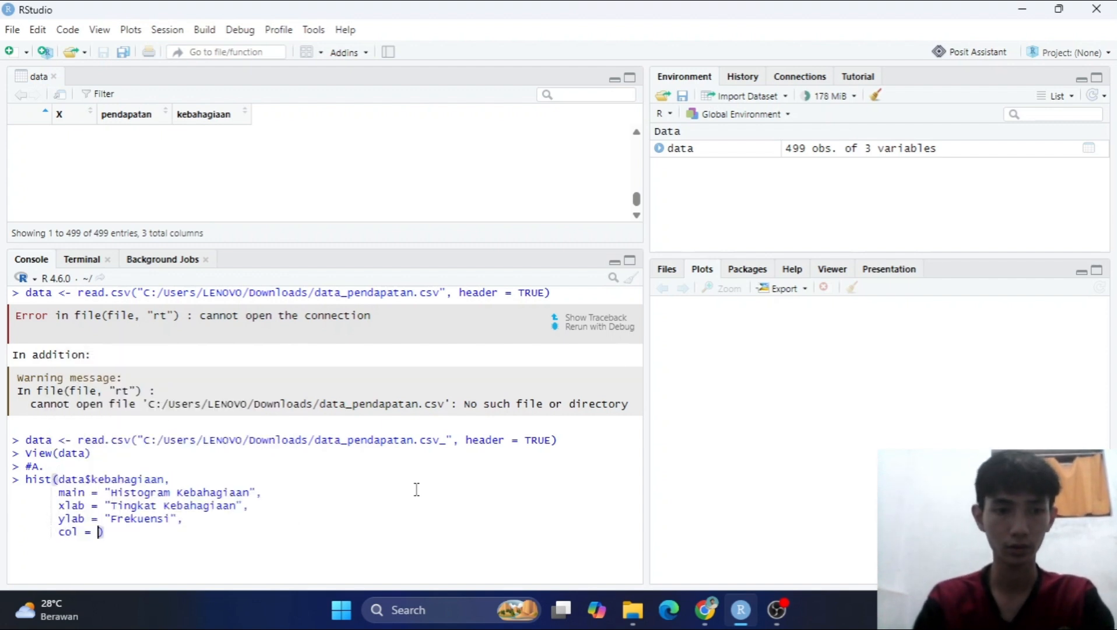
{"action": "key", "text": "Right"}
{"action": "type", "text": ","}
{"action": "key", "text": "shift+Return"}
{"action": "type", "text": "border = \"black"}
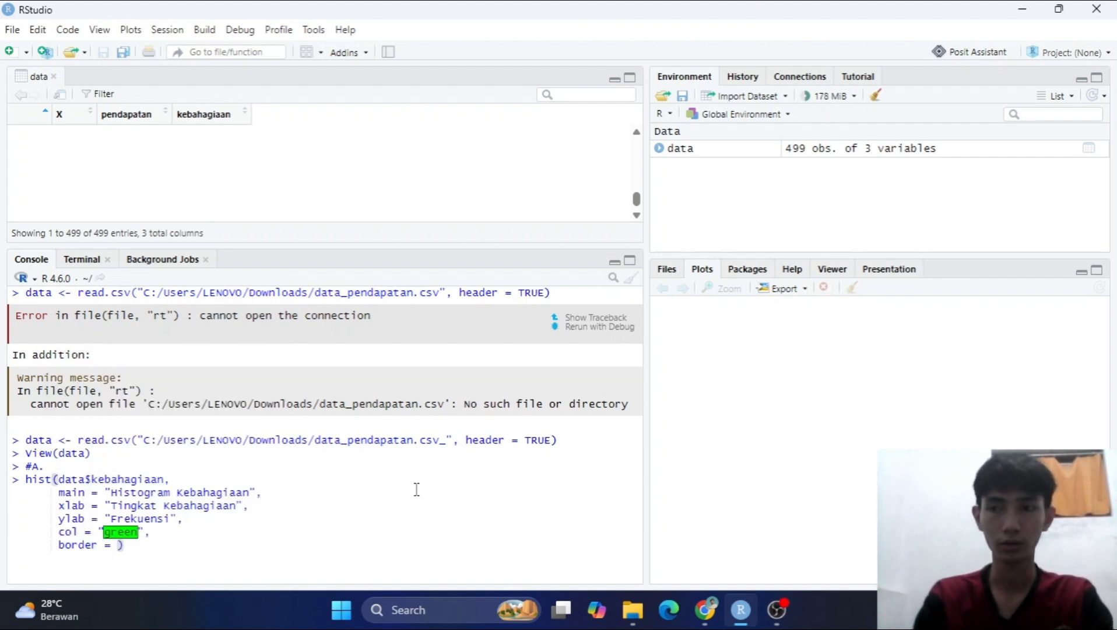
{"action": "key", "text": "End"}
{"action": "key", "text": "Return"}
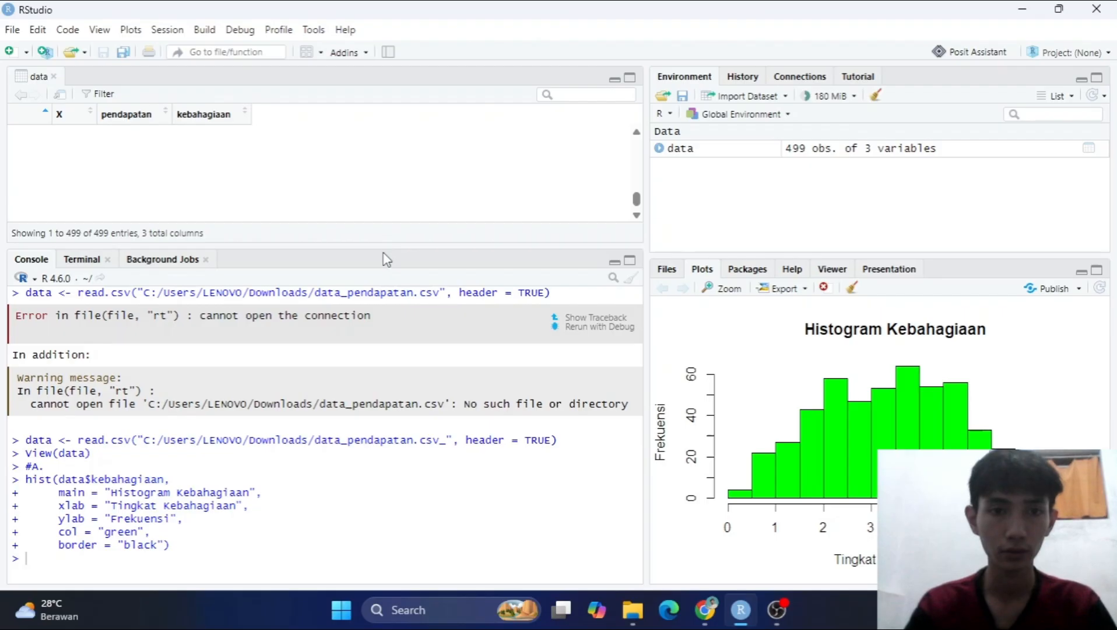
Enlarge the data viewer above the console and switch to the assignment PDF in Chrome to read scatter plot task b.
{"action": "left_click_drag", "start_coordinate": [381, 241], "coordinate": [379, 290]}
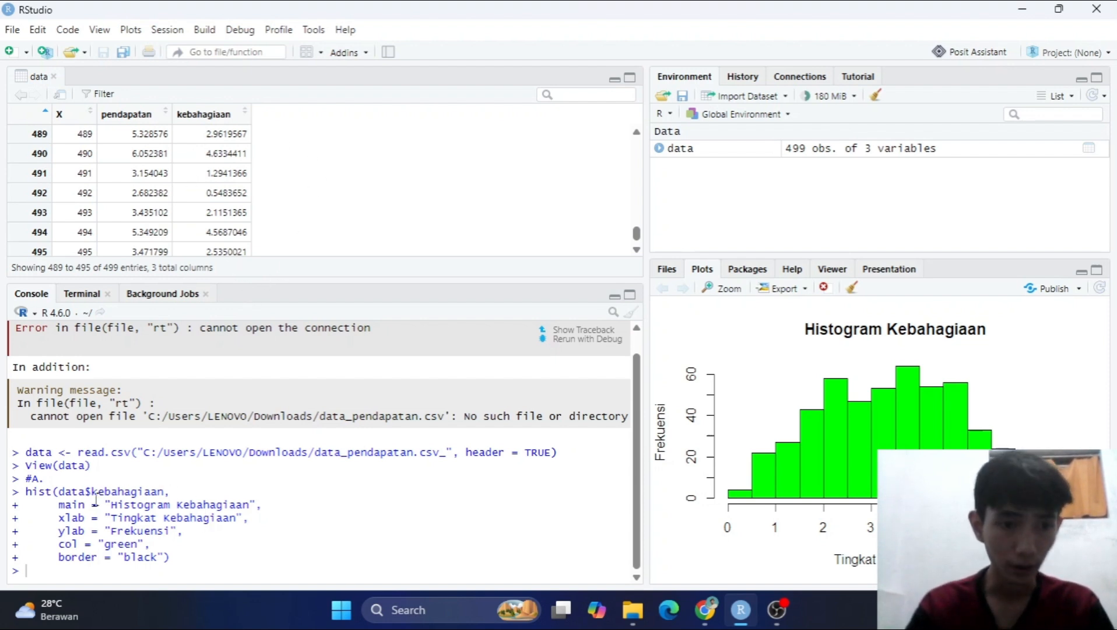
{"action": "mouse_move", "coordinate": [79, 493]}
{"action": "left_mouse_down"}
{"action": "mouse_move", "coordinate": [61, 492]}
{"action": "mouse_move", "coordinate": [77, 491]}
{"action": "left_mouse_up"}
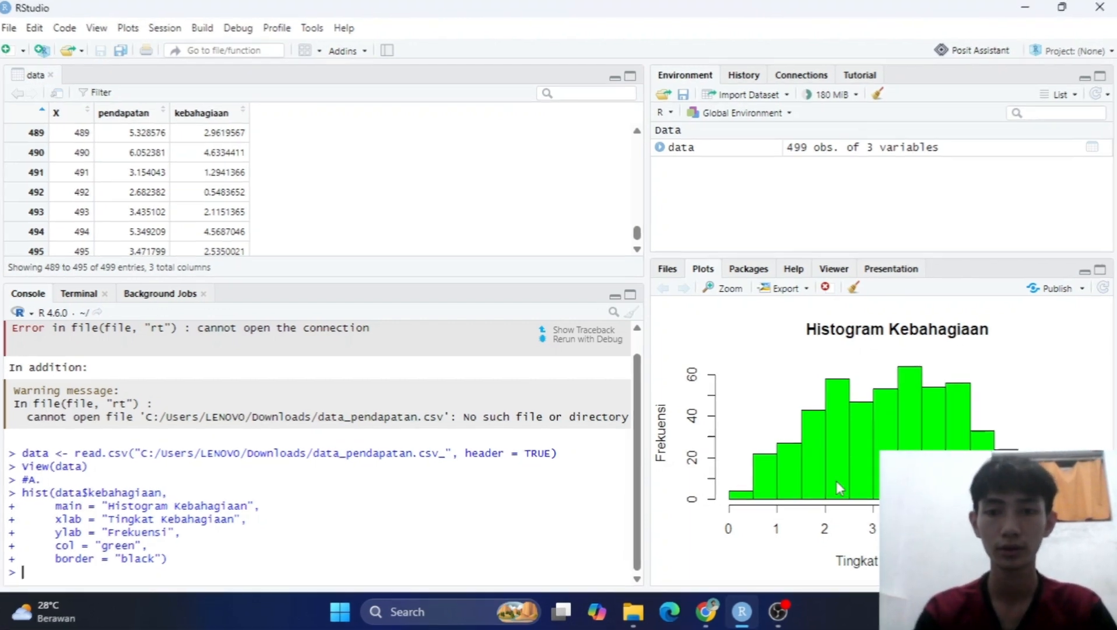
{"action": "key", "text": "alt+Tab"}
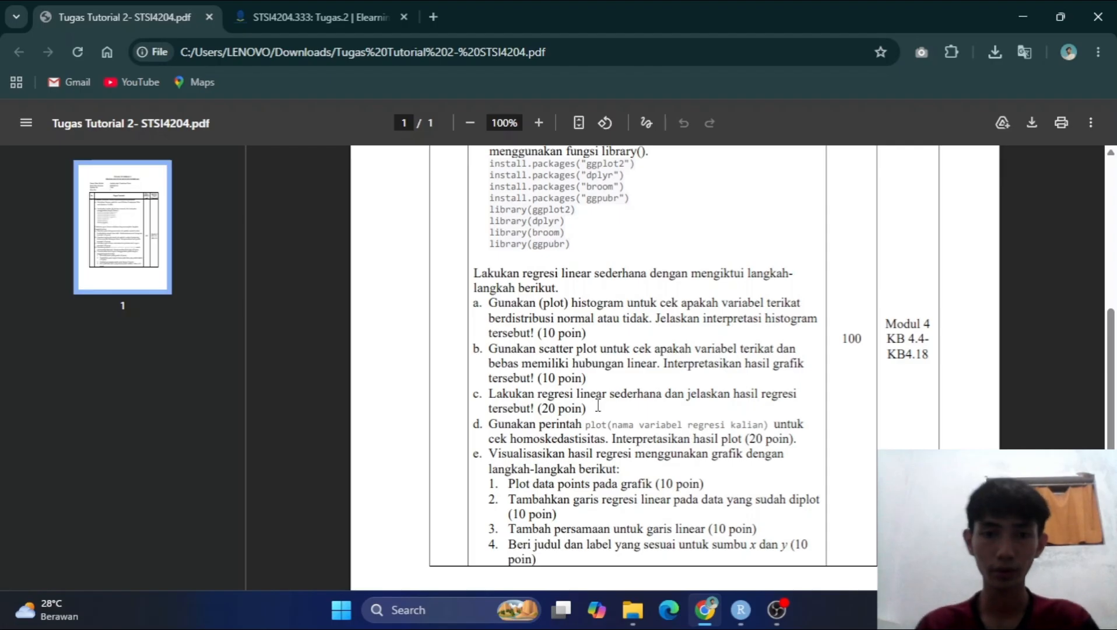
{"action": "left_click_drag", "start_coordinate": [494, 350], "coordinate": [724, 350]}
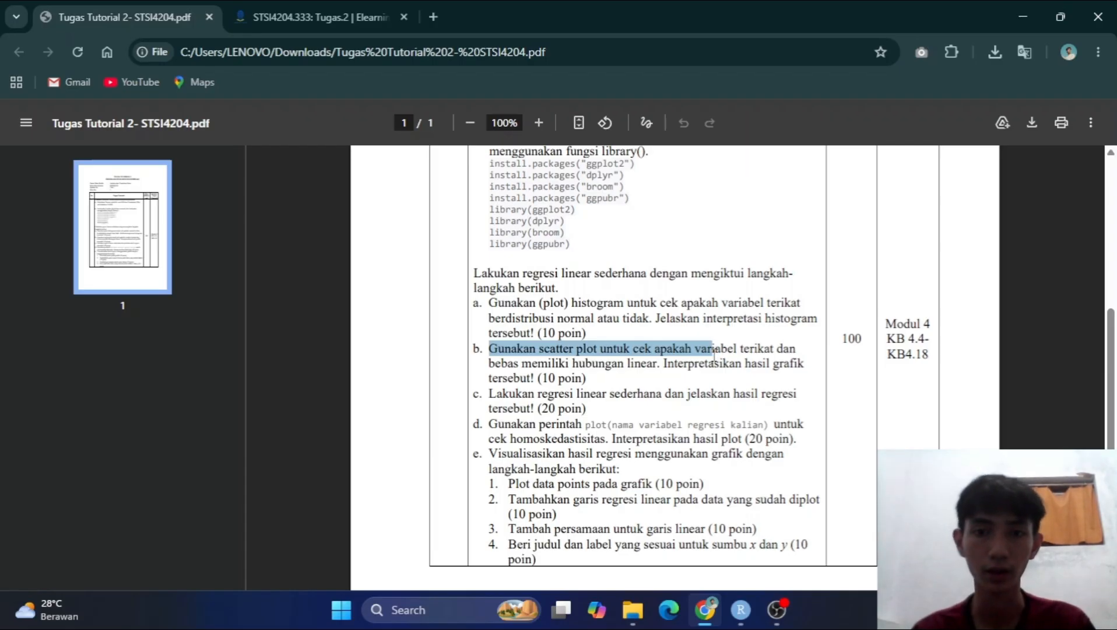
{"action": "left_click", "coordinate": [757, 378]}
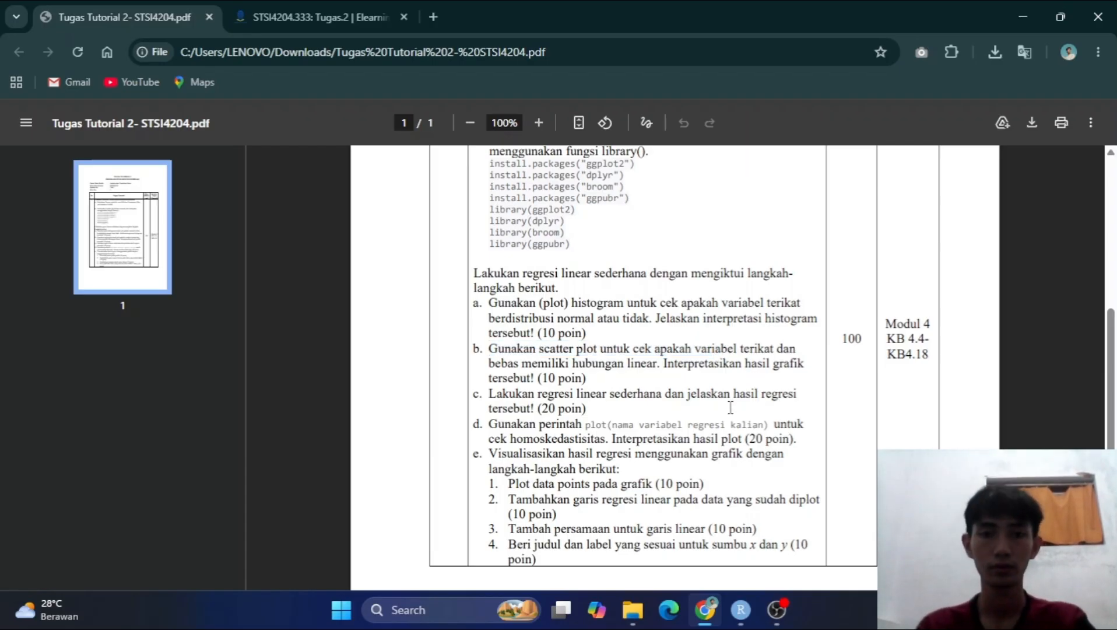
Return to RStudio, enter the comment #B., and begin a plot call with data$pendapatan and data$kebahagiaan.
{"action": "key", "text": "alt+Tab"}
{"action": "key", "text": "alt+Tab"}
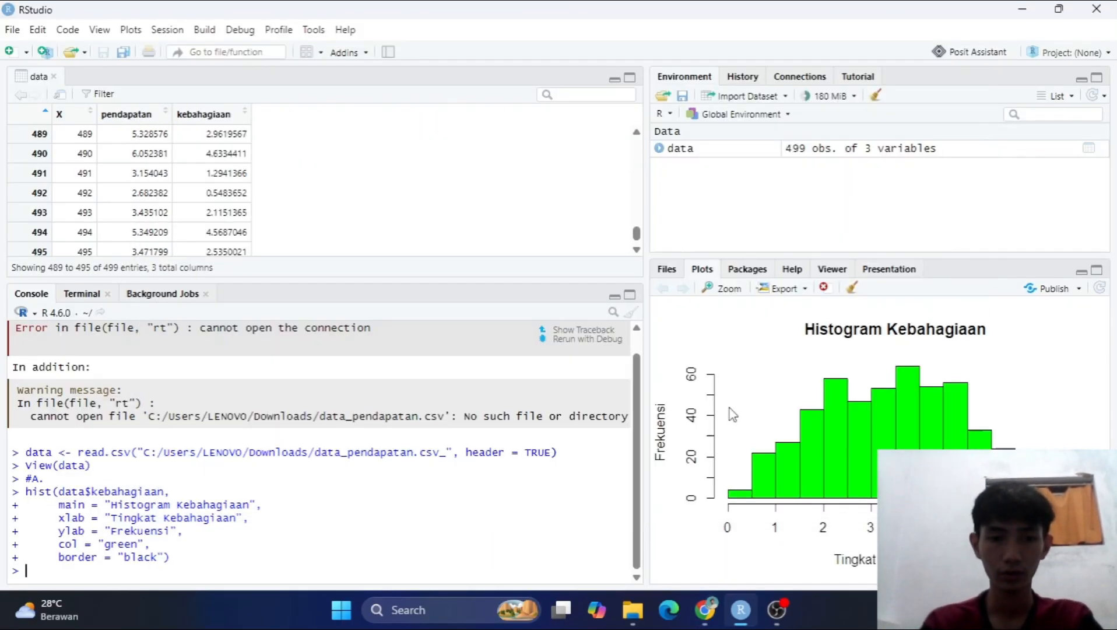
{"action": "key", "text": "Return"}
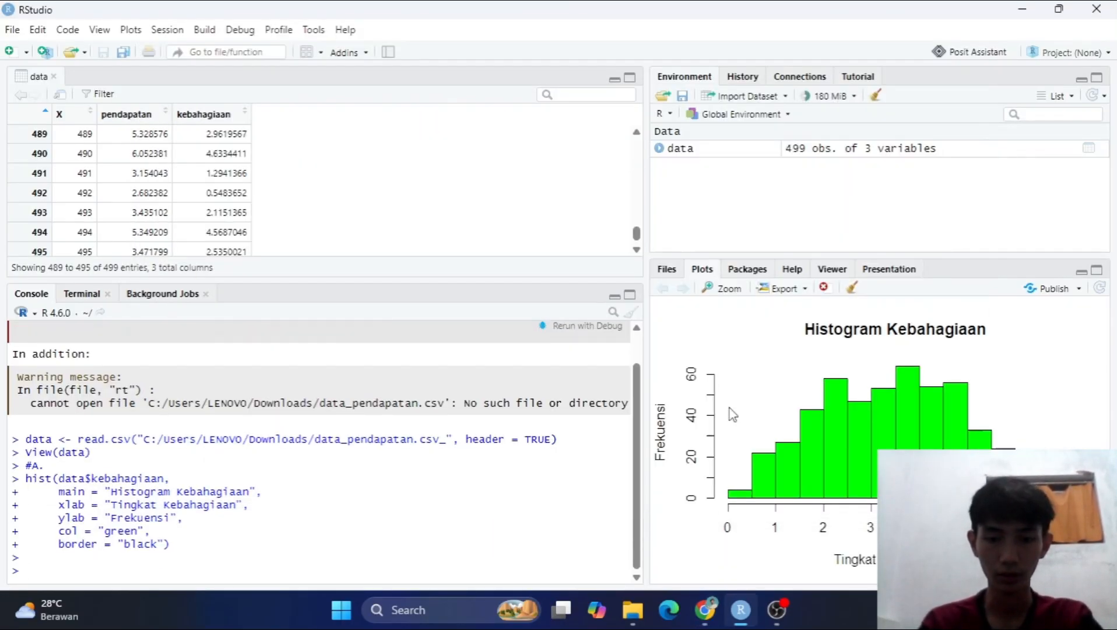
{"action": "type", "text": "#B."}
{"action": "key", "text": "Return"}
{"action": "type", "text": "plot(data$pendapatan, data$"}
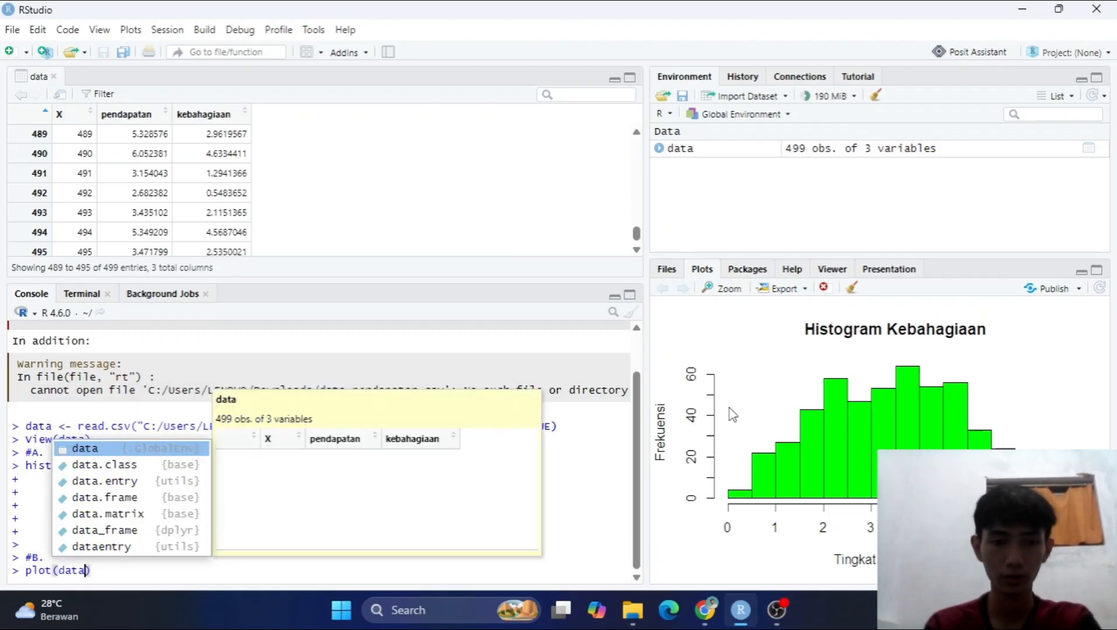
{"action": "key", "text": "Return"}
Add the plot title "Scatter Plot: Hubungan Pendapatan & Kebahagiaan", with xlab = "Pendapatan" and ylab = "Kebahagiaan".
{"action": "type", "text": ", data$"}
{"action": "key", "text": "shift+Return"}
{"action": "type", "text": "main = \"Scatter Plot: Hubungan Pen"}
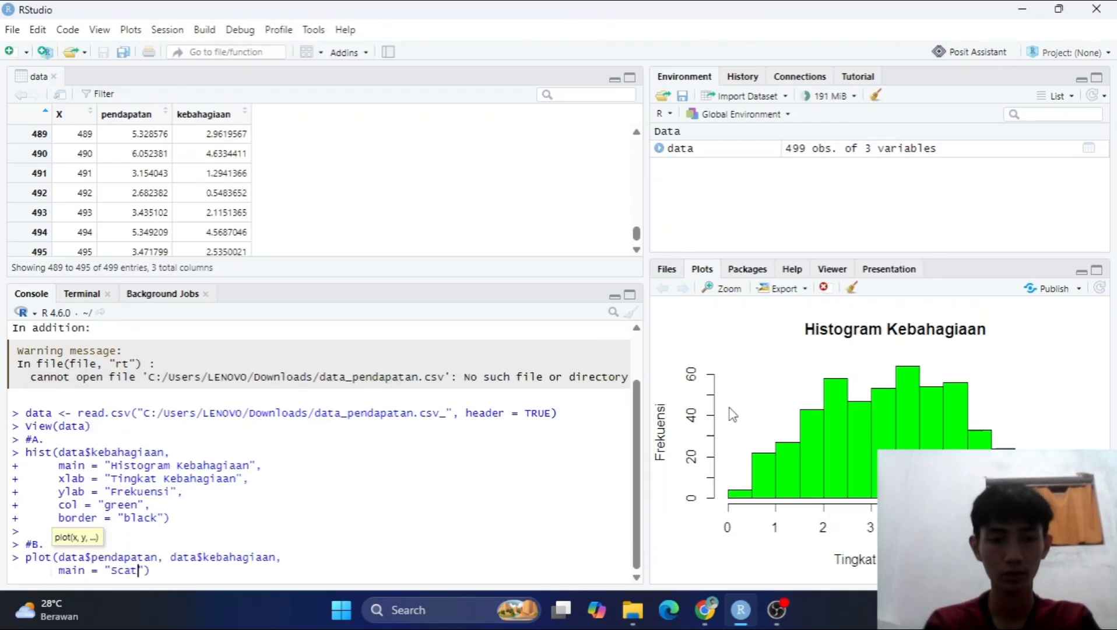
{"action": "type", "text": "dapatan & Kebahagiaan\","}
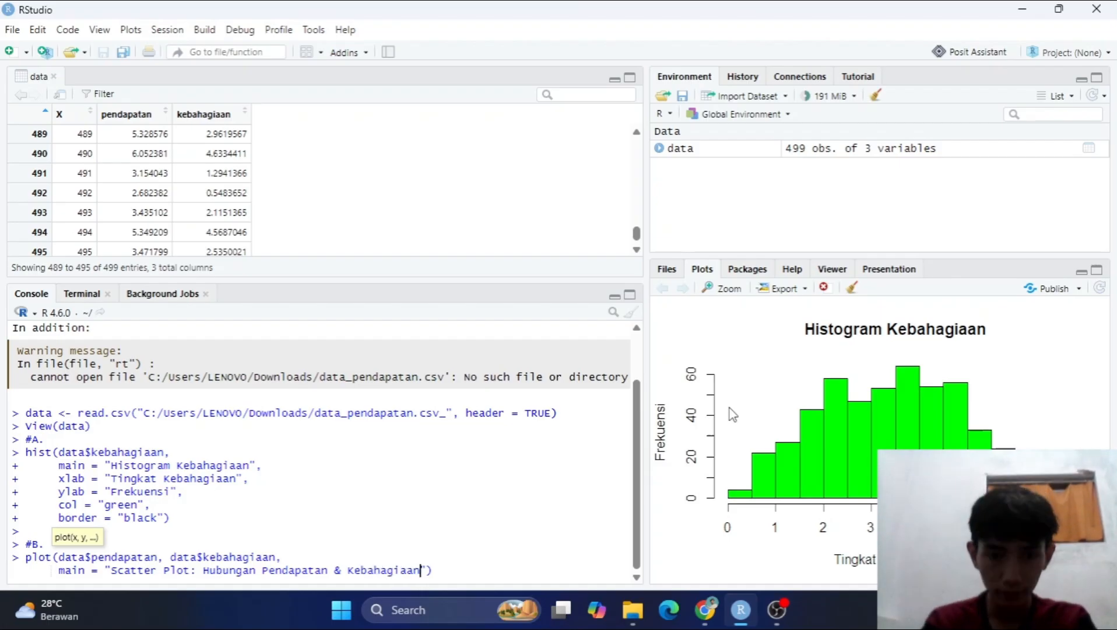
{"action": "key", "text": "shift+Return"}
{"action": "type", "text": "xlab = "}
{"action": "type", "text": "\"Pendapatan\","}
{"action": "key", "text": "shift+Return"}
{"action": "type", "text": "ylab = \"Kebahagiaan\","}
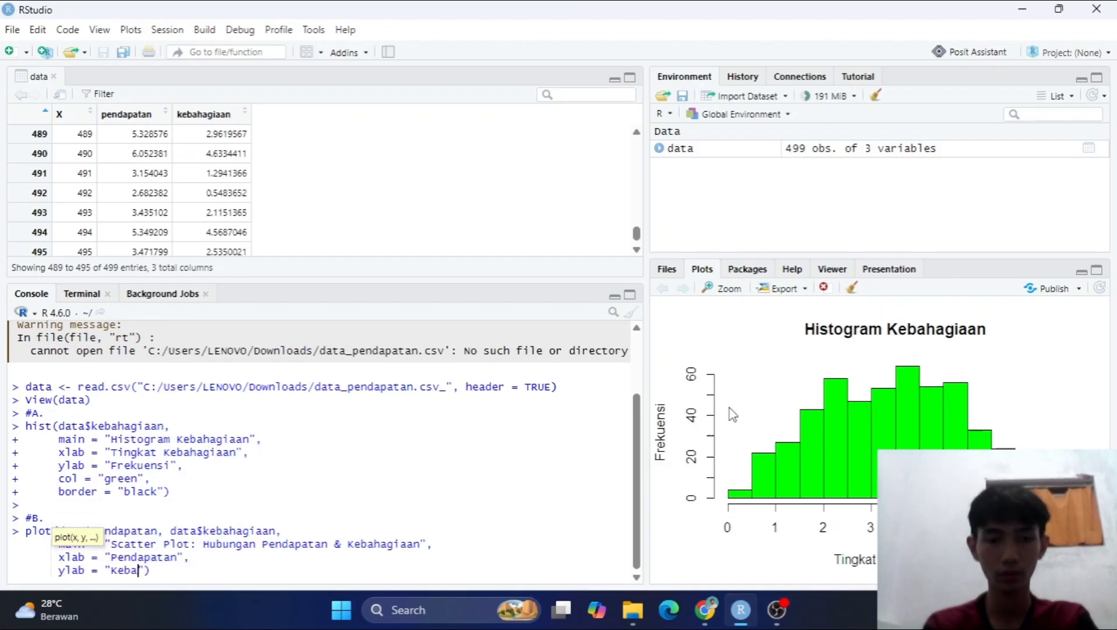
Set the scatter plot's col to "blue" and pch to 19, and run the plot command.
{"action": "key", "text": "shift+Return"}
{"action": "type", "text": "col("}
{"action": "key", "text": "BackSpace"}
{"action": "type", "text": "= \"blue\","}
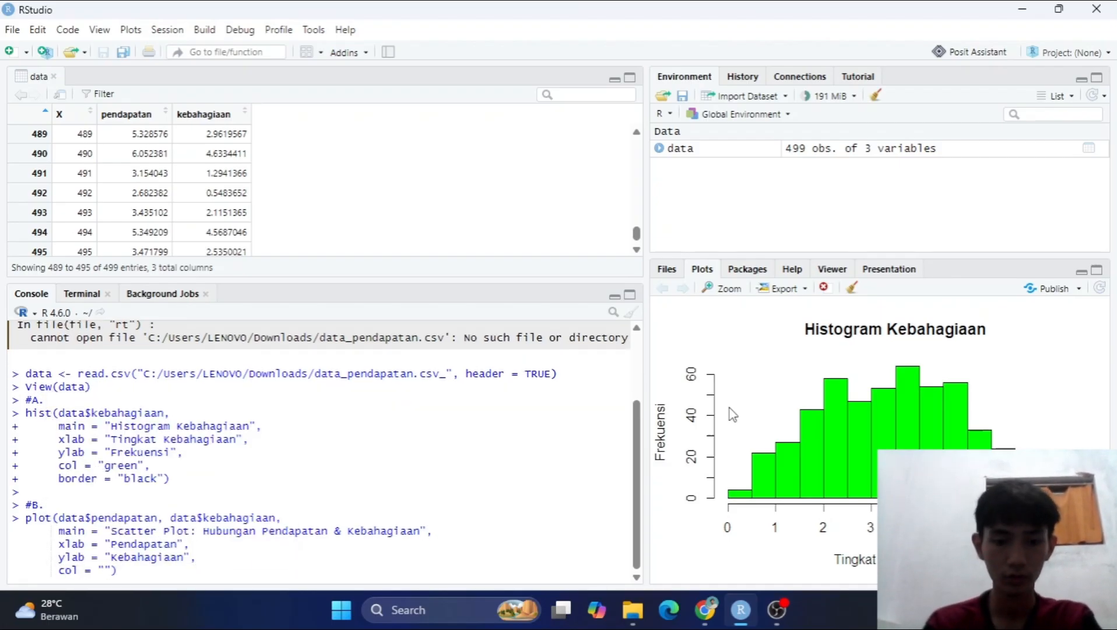
{"action": "key", "text": "shift+Return"}
{"action": "type", "text": "pch = "}
{"action": "type", "text": "19"}
{"action": "key", "text": "Return"}
Add a black regression line to the scatter plot with abline (lm(kebahagiaan~pendapatan, data = data), col = "black").
{"action": "type", "text": "abli"}
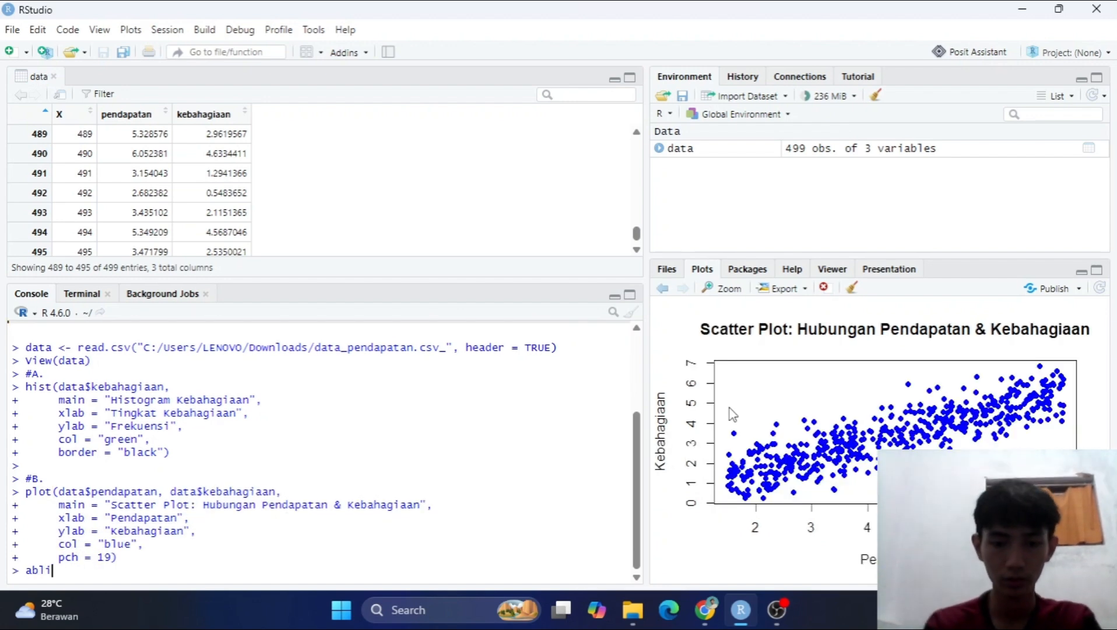
{"action": "type", "text": "ne (lm(Kebahagiaan~pendapatan, data = data"}
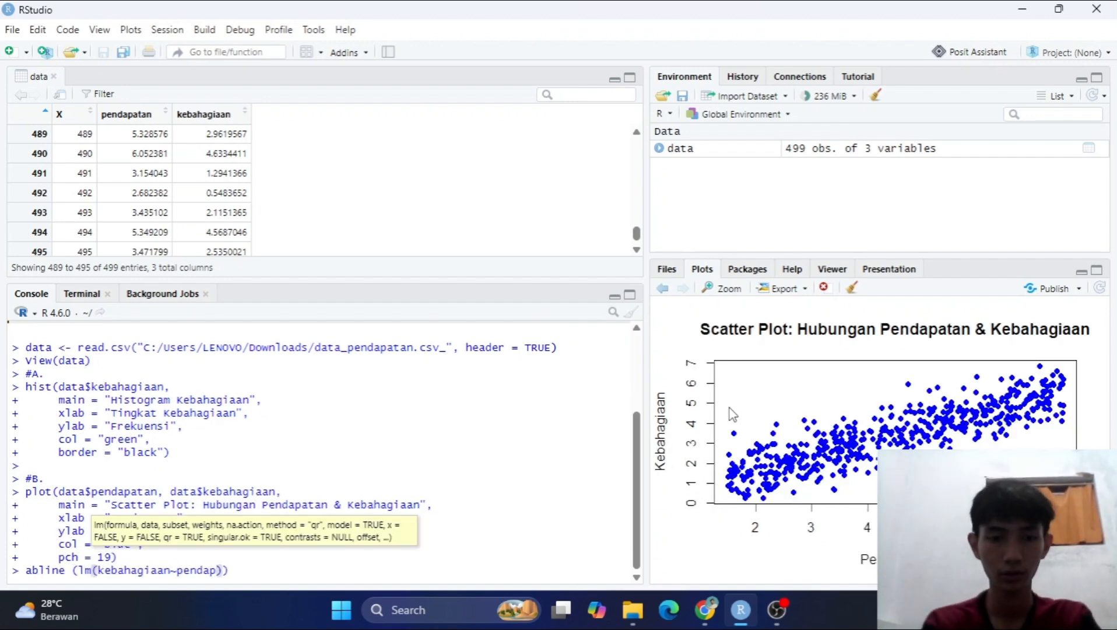
{"action": "type", "text": "), col = \"black\""}
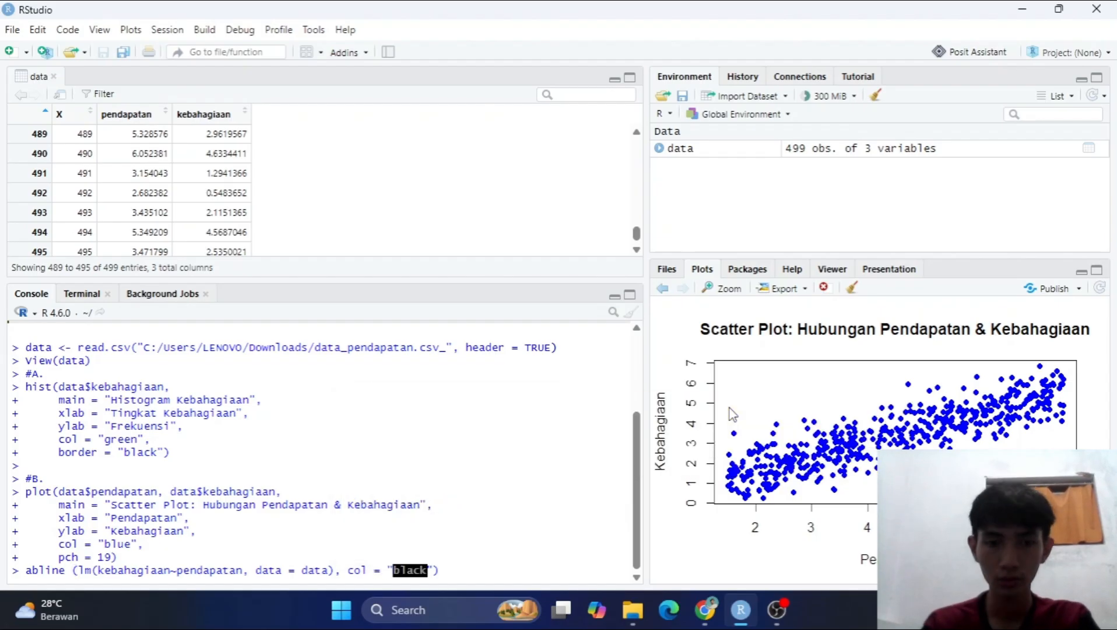
{"action": "key", "text": "Return"}
Recall the abline command, add lwd = 2 for a thicker regression line, and run it again.
{"action": "key", "text": "Up"}
{"action": "key", "text": "BackSpace"}
{"action": "type", "text": ", lwd = 2)"}
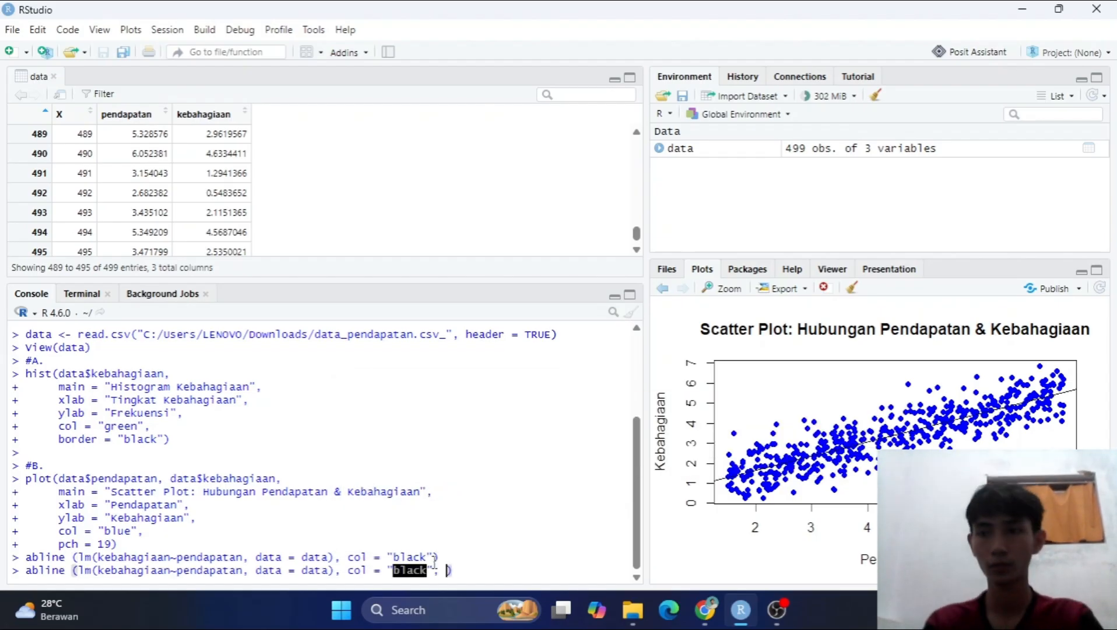
{"action": "key", "text": "Return"}
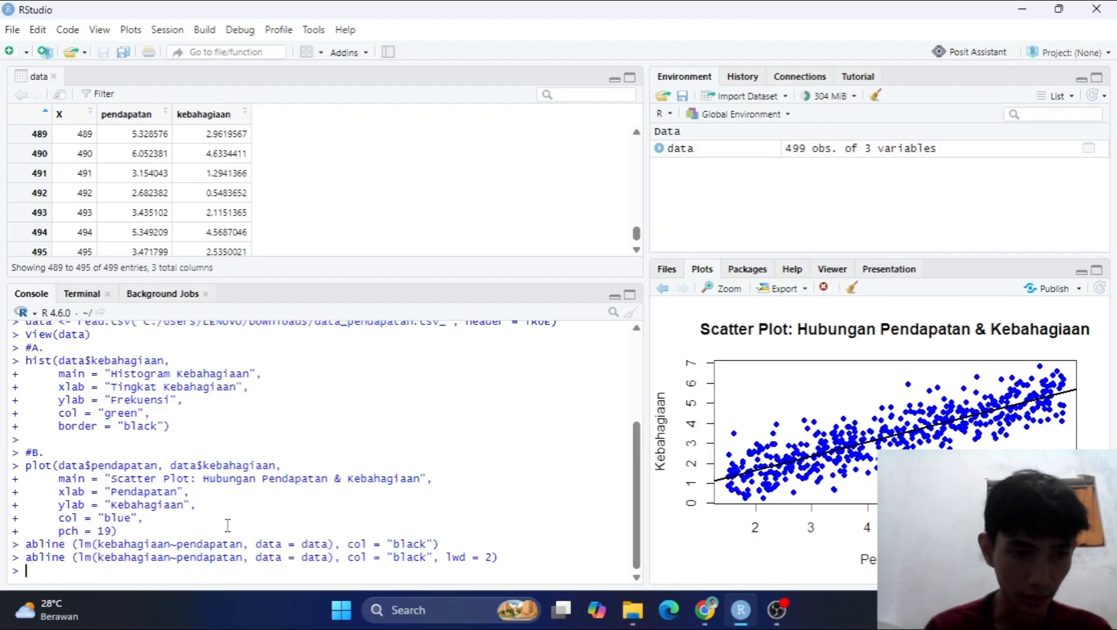
Review the parts of the last abline command: the function name, lm, the formula, the data argument and lwd.
{"action": "left_click_drag", "start_coordinate": [66, 563], "coordinate": [31, 563]}
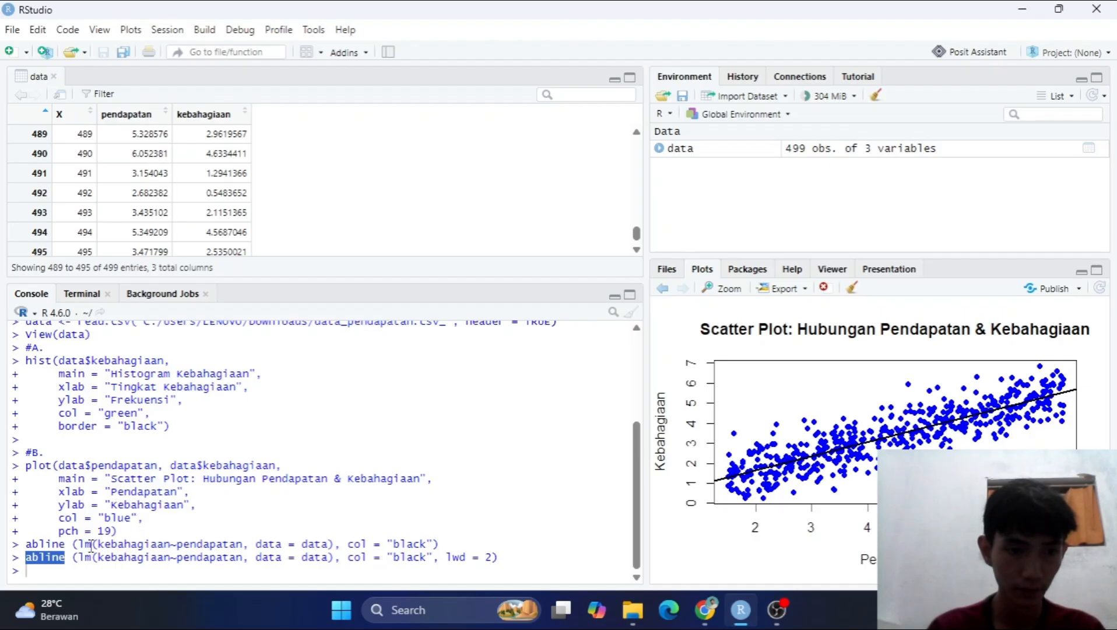
{"action": "left_click_drag", "start_coordinate": [92, 559], "coordinate": [82, 561]}
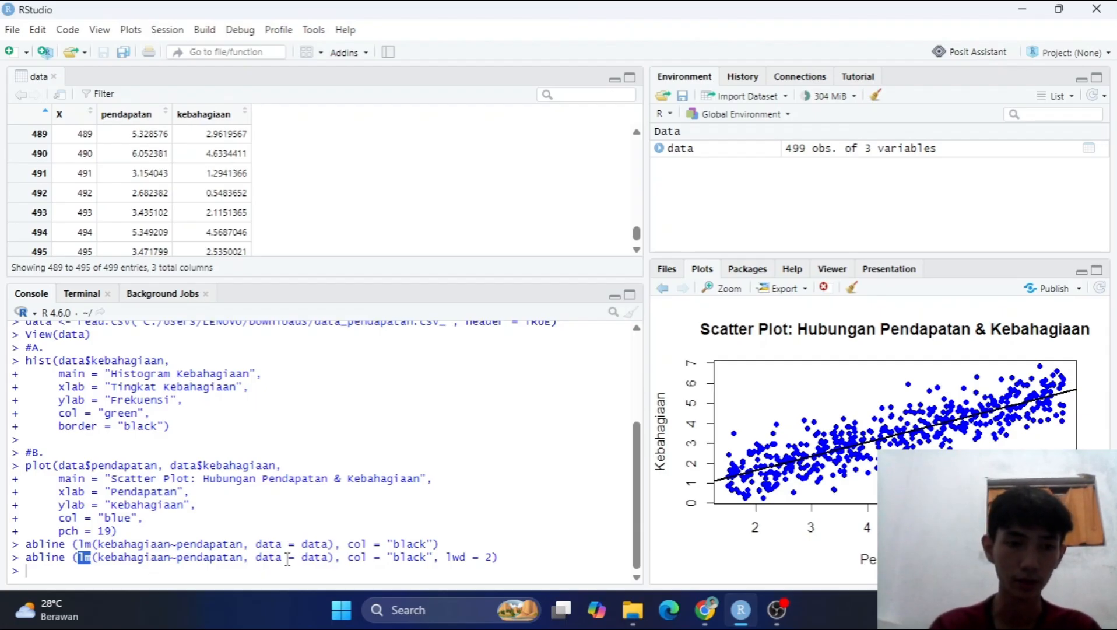
{"action": "left_click_drag", "start_coordinate": [241, 559], "coordinate": [106, 555]}
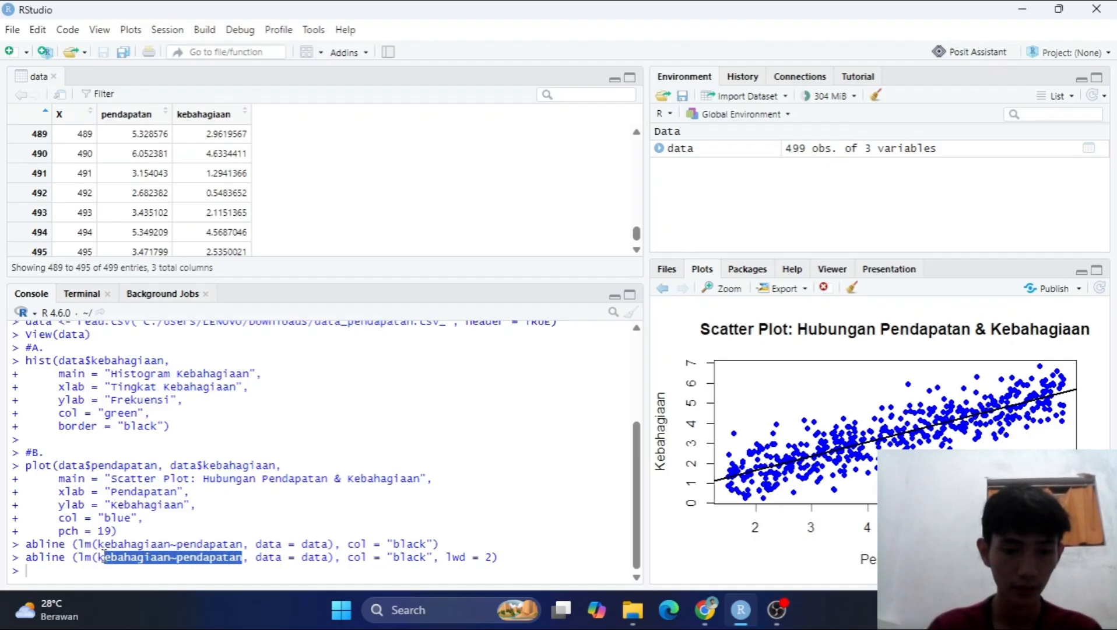
{"action": "left_click_drag", "start_coordinate": [257, 558], "coordinate": [328, 558]}
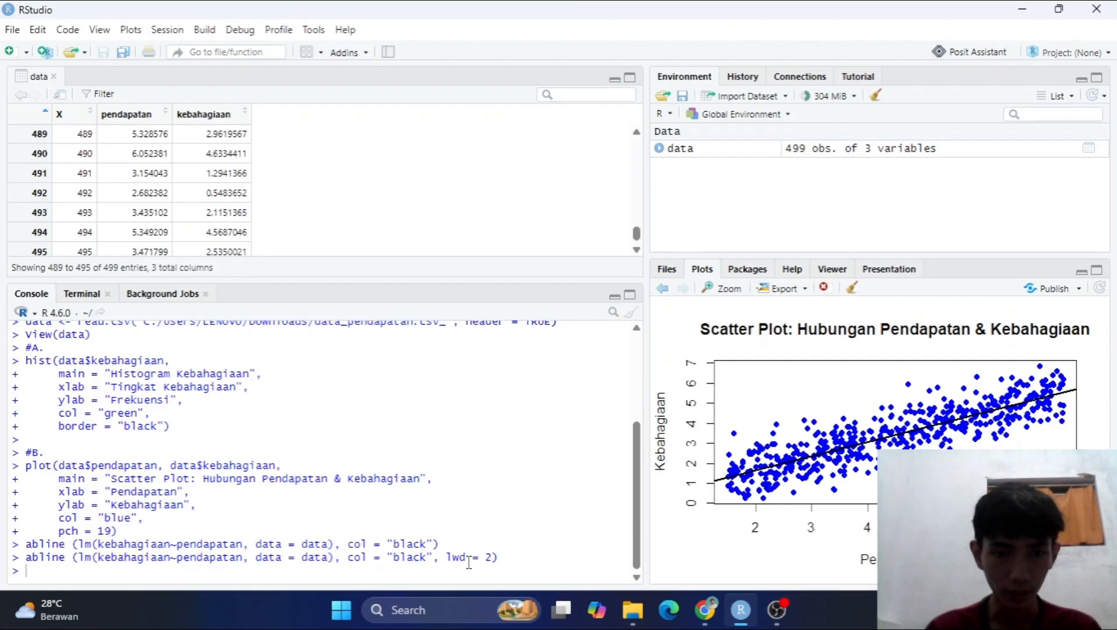
{"action": "left_click_drag", "start_coordinate": [468, 559], "coordinate": [447, 560]}
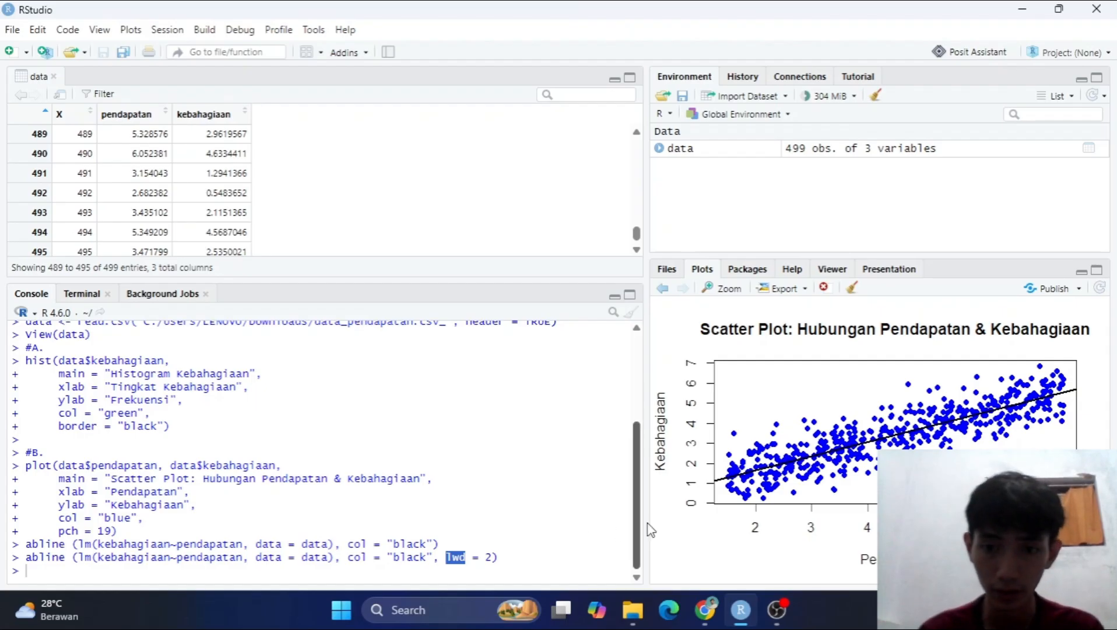
{"action": "left_click", "coordinate": [492, 565]}
{"action": "double_click", "coordinate": [490, 558]}
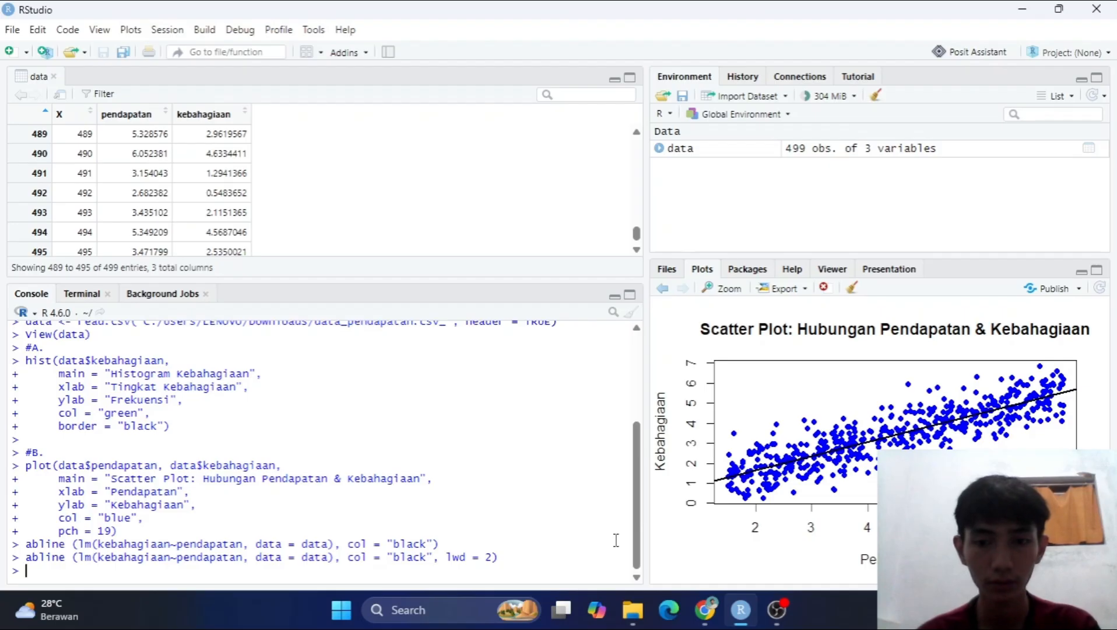
Switch to the assignment PDF in Chrome, read task c on simple linear regression, and return to RStudio.
{"action": "left_click", "coordinate": [707, 608]}
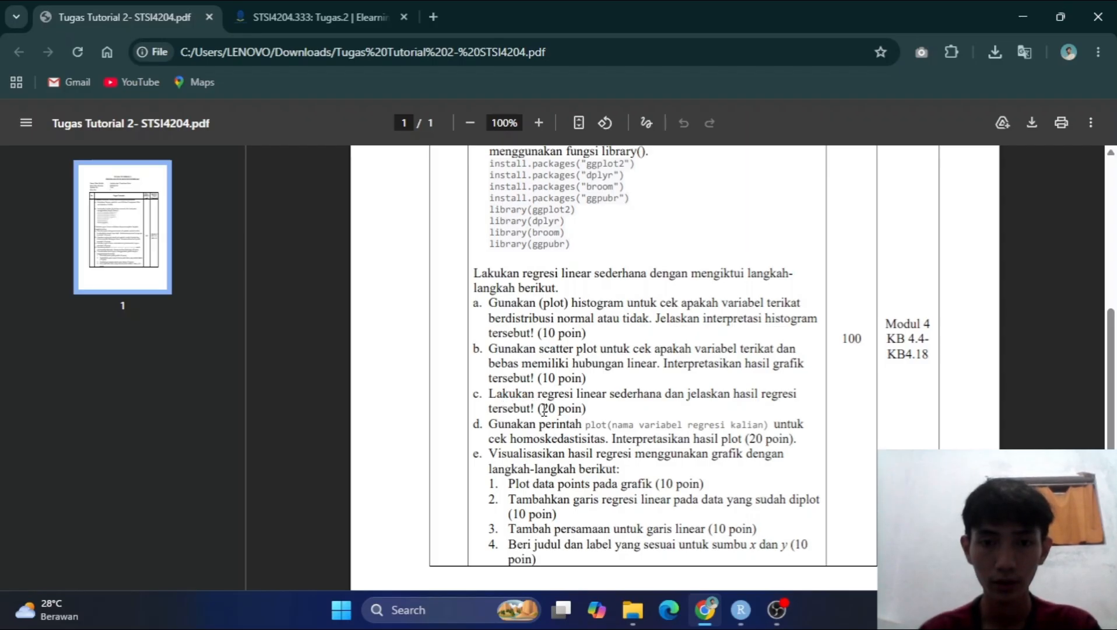
{"action": "left_click_drag", "start_coordinate": [489, 393], "coordinate": [547, 410]}
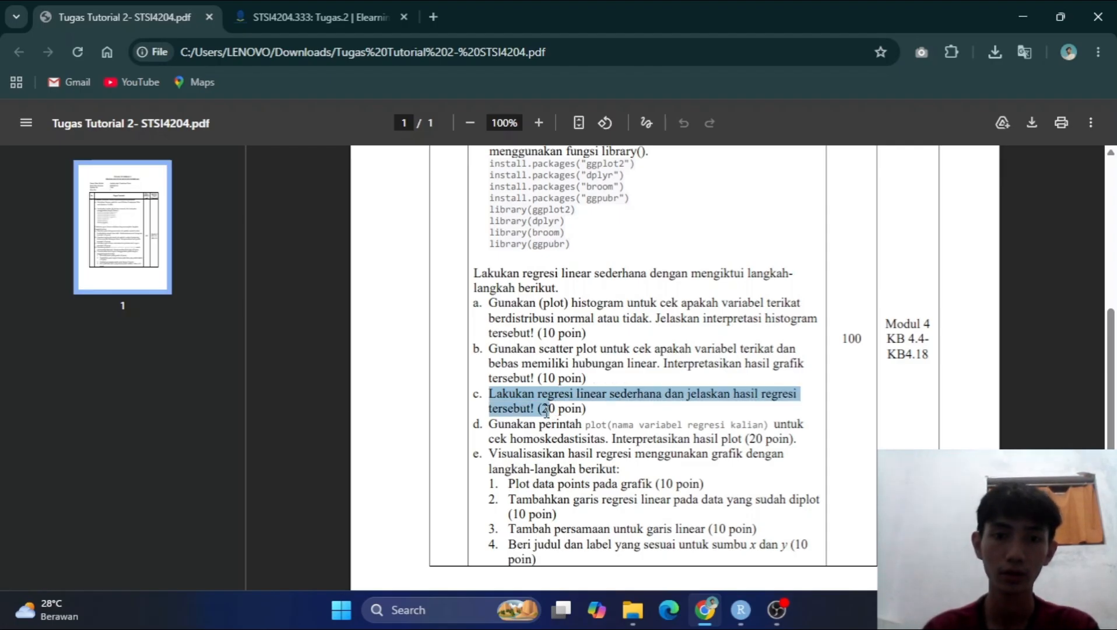
{"action": "left_click", "coordinate": [742, 617]}
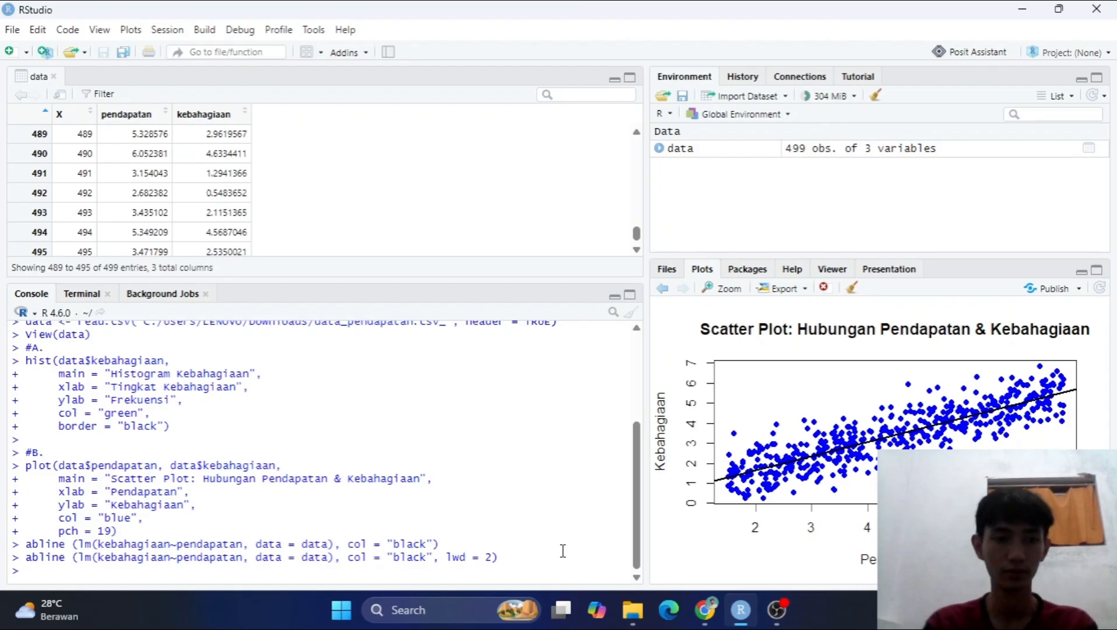
{"action": "key", "text": "Return"}
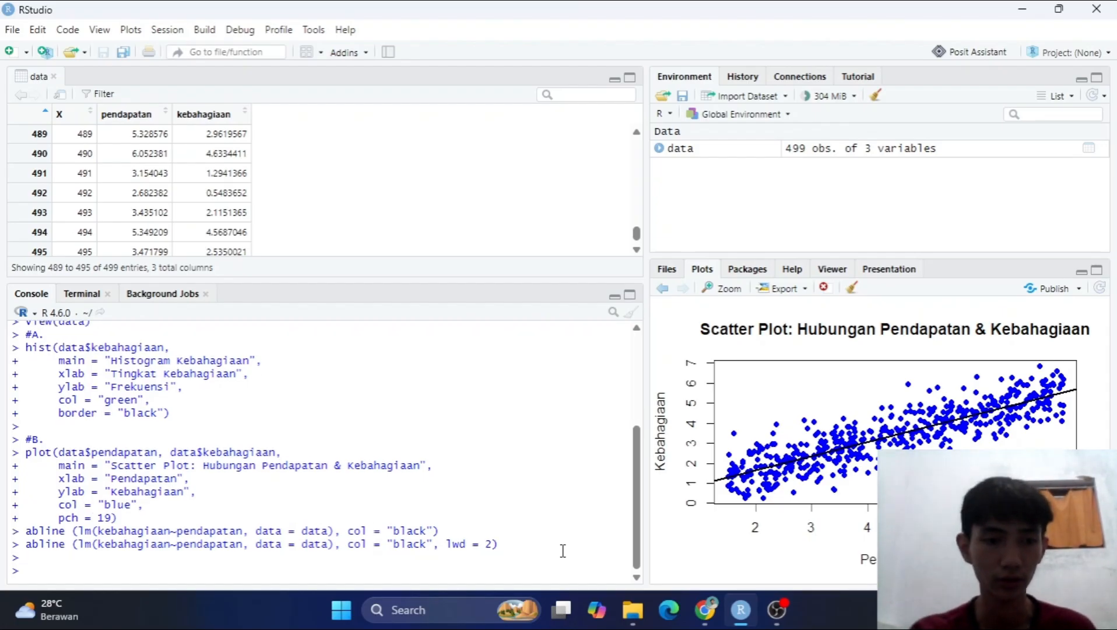
{"action": "type", "text": "c"}
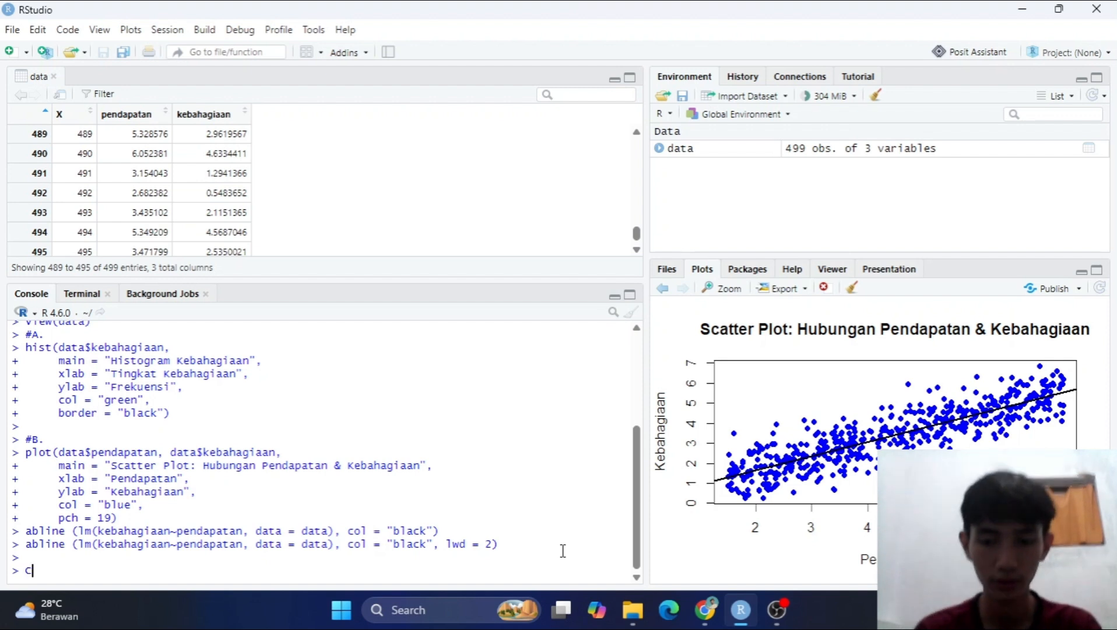
{"action": "type", "text": "#"}
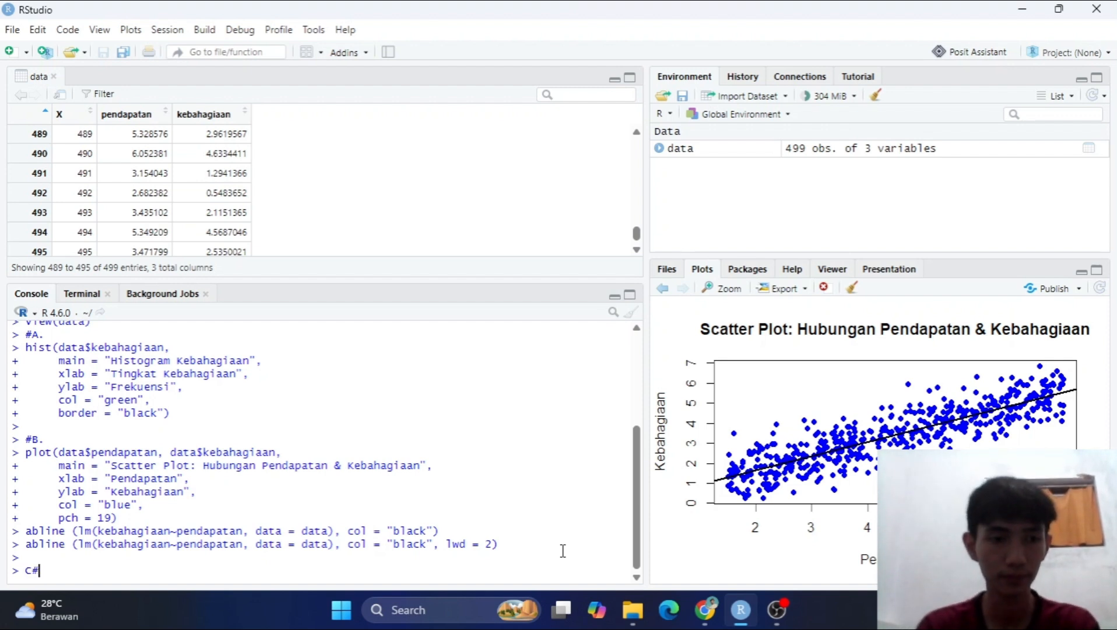
{"action": "key", "text": "Return"}
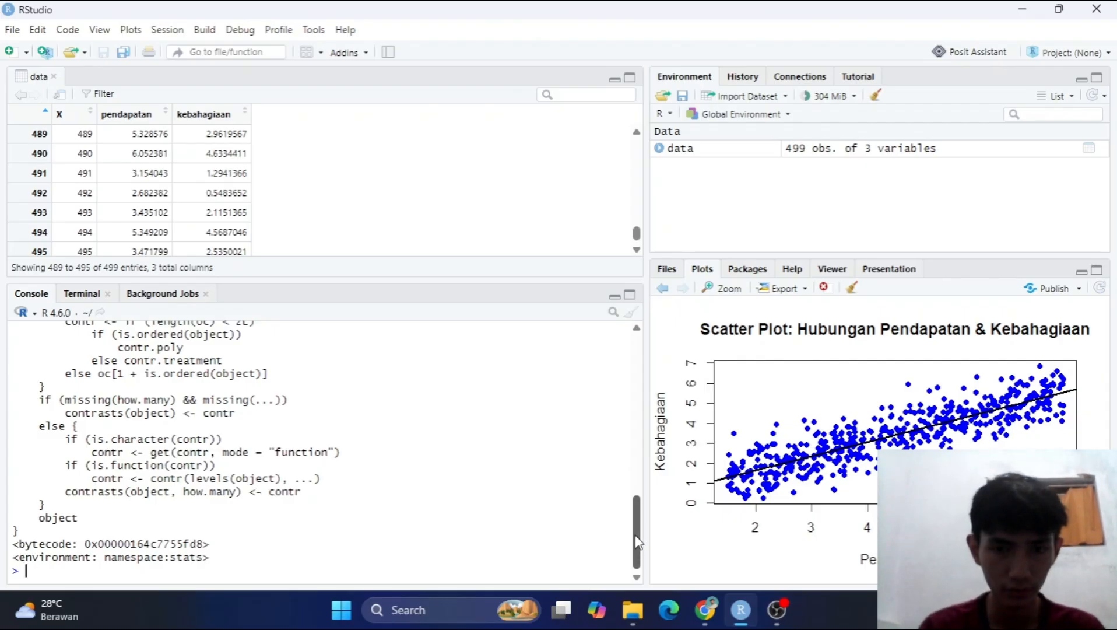
{"action": "mouse_move", "coordinate": [638, 541]}
{"action": "left_mouse_down"}
{"action": "mouse_move", "coordinate": [629, 440]}
{"action": "mouse_move", "coordinate": [632, 540]}
{"action": "left_mouse_up"}
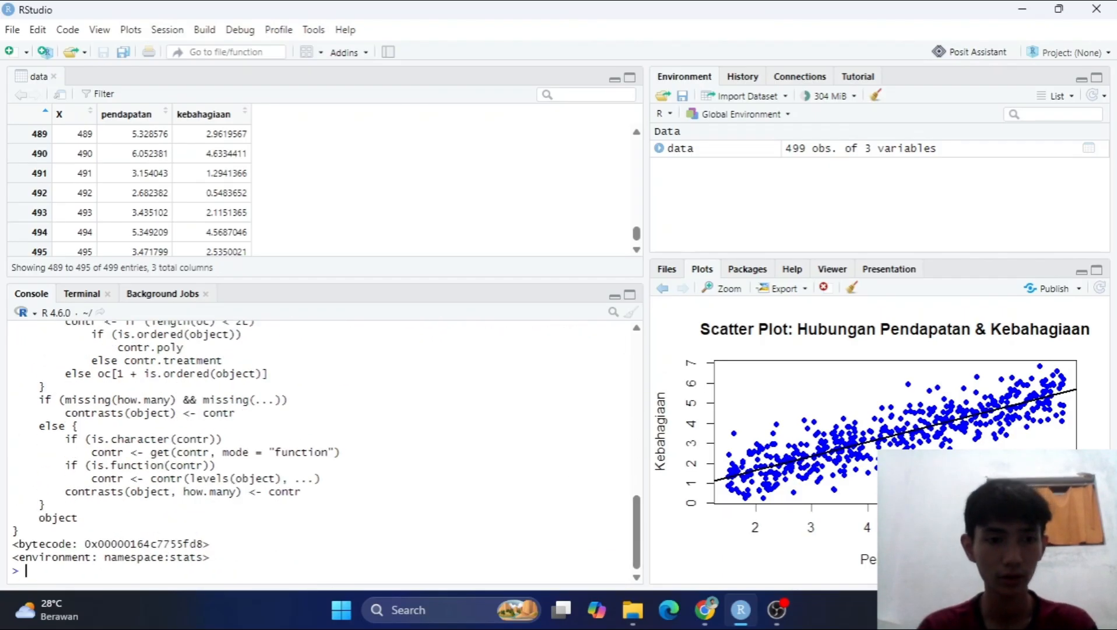
Add the comment #C. and fit the simple linear regression with model <- lm(kebahagiaan~pendapatan, data=data).
{"action": "type", "text": "#"}
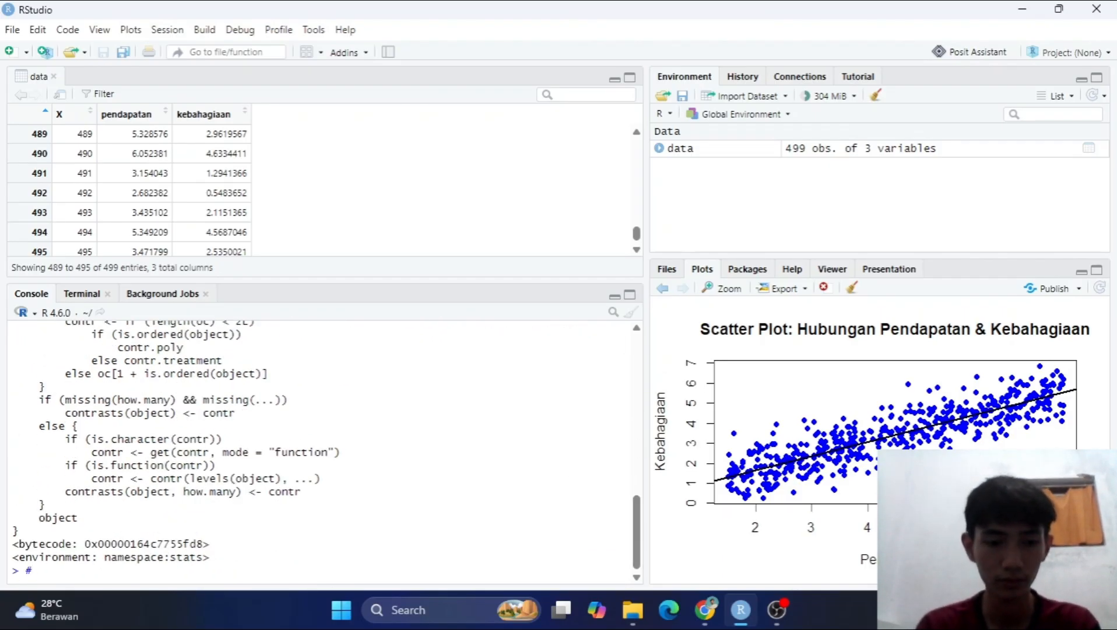
{"action": "type", "text": "C."}
{"action": "key", "text": "Return"}
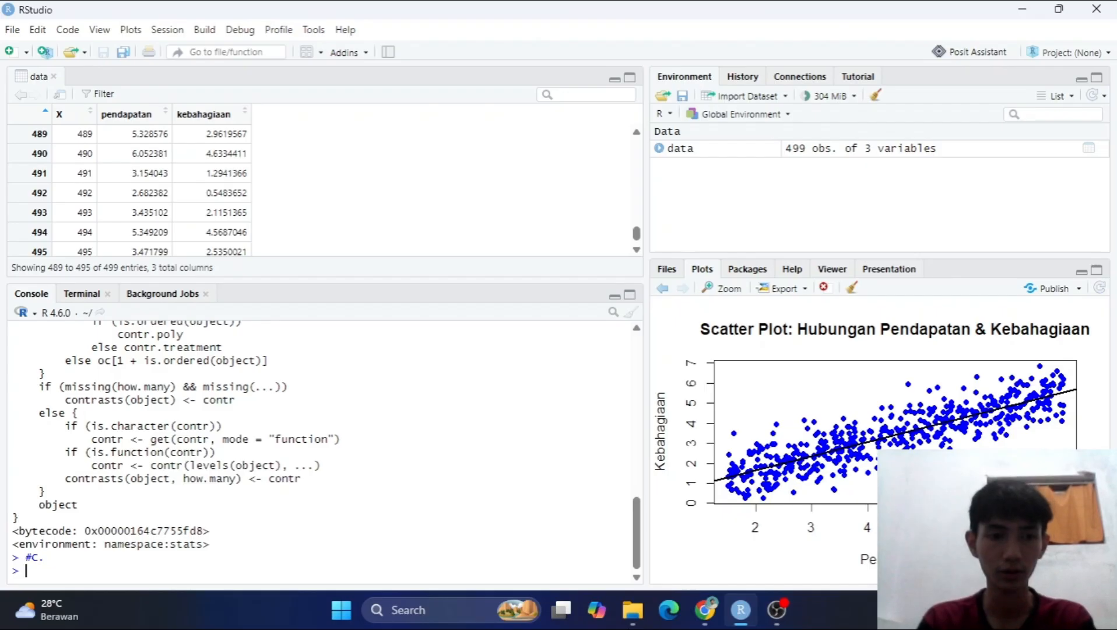
{"action": "type", "text": "model <- lm(kebahagiaan~pendapa"}
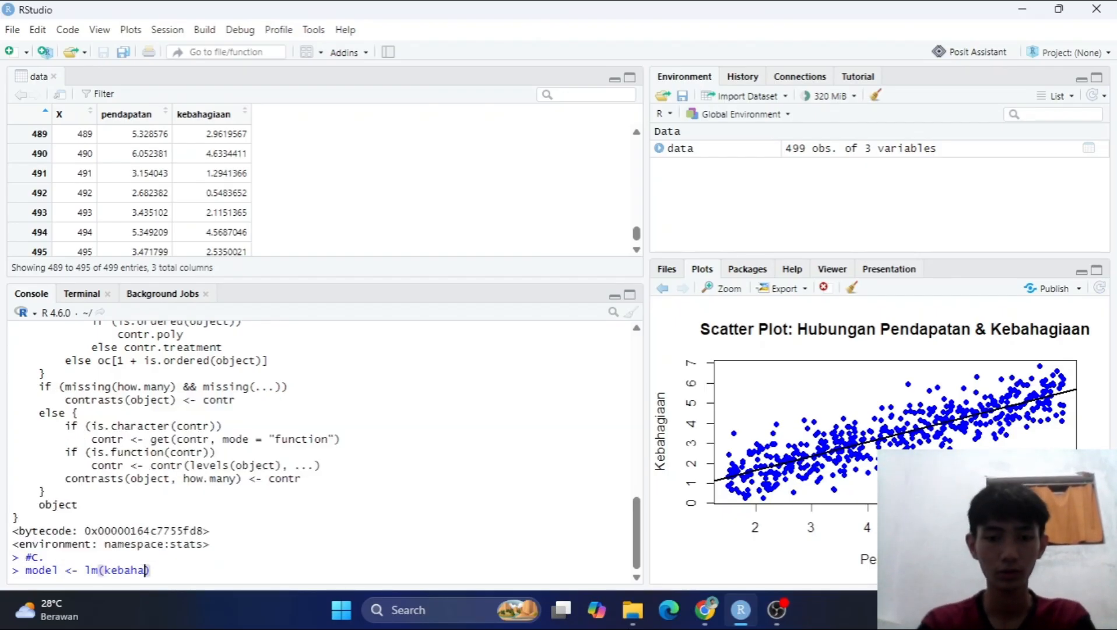
{"action": "type", "text": "tan, data=data"}
{"action": "key", "text": "Return"}
Store the regression summary with summary_model <- summary (model) and print summary_model.
{"action": "type", "text": "summa"}
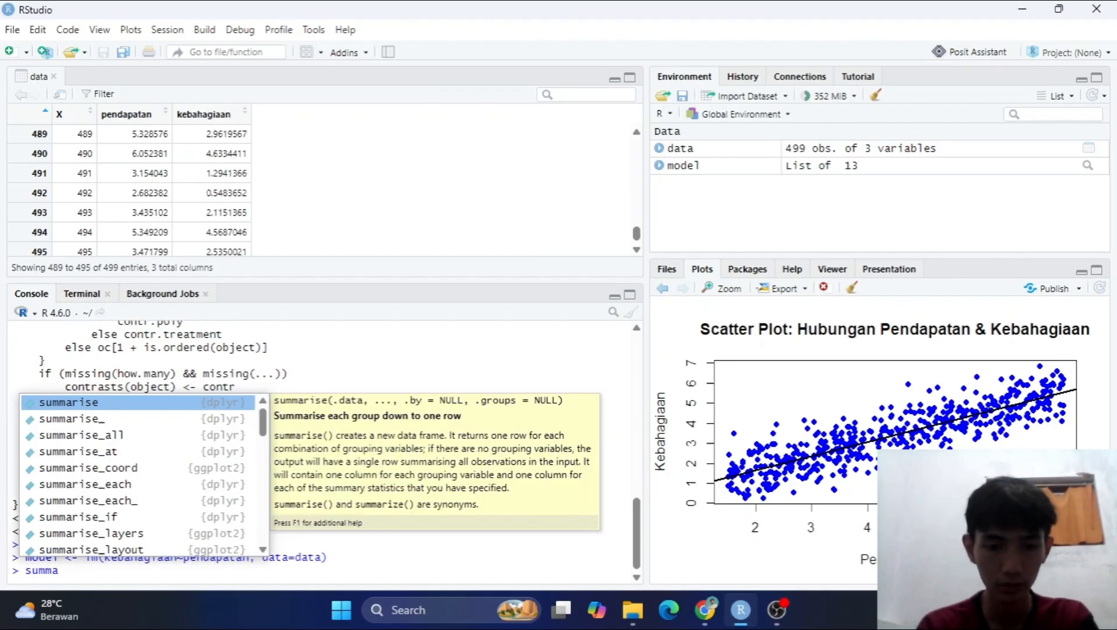
{"action": "type", "text": "ry_model <- summary (model)"}
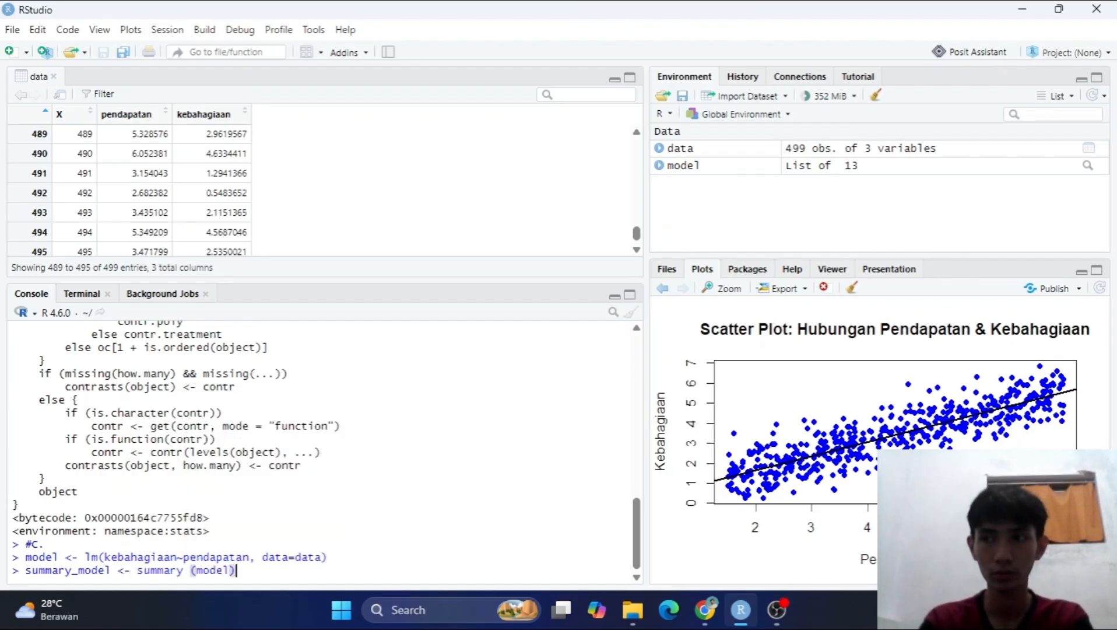
{"action": "key", "text": "Return"}
{"action": "type", "text": "print(summary_model"}
{"action": "key", "text": "Return"}
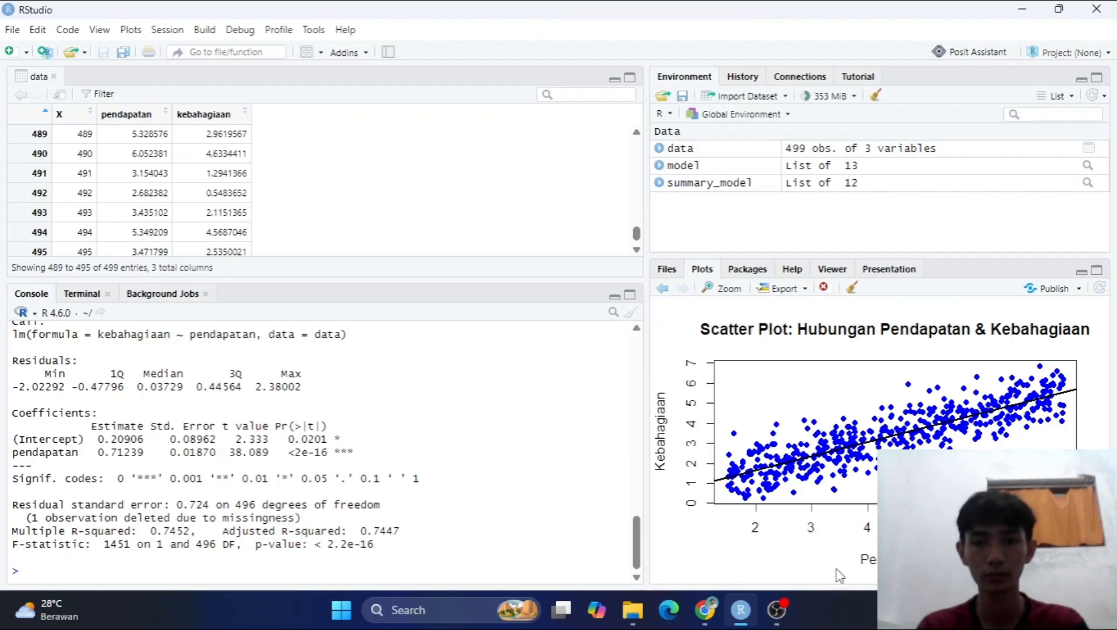
{"action": "left_click", "coordinate": [783, 612]}
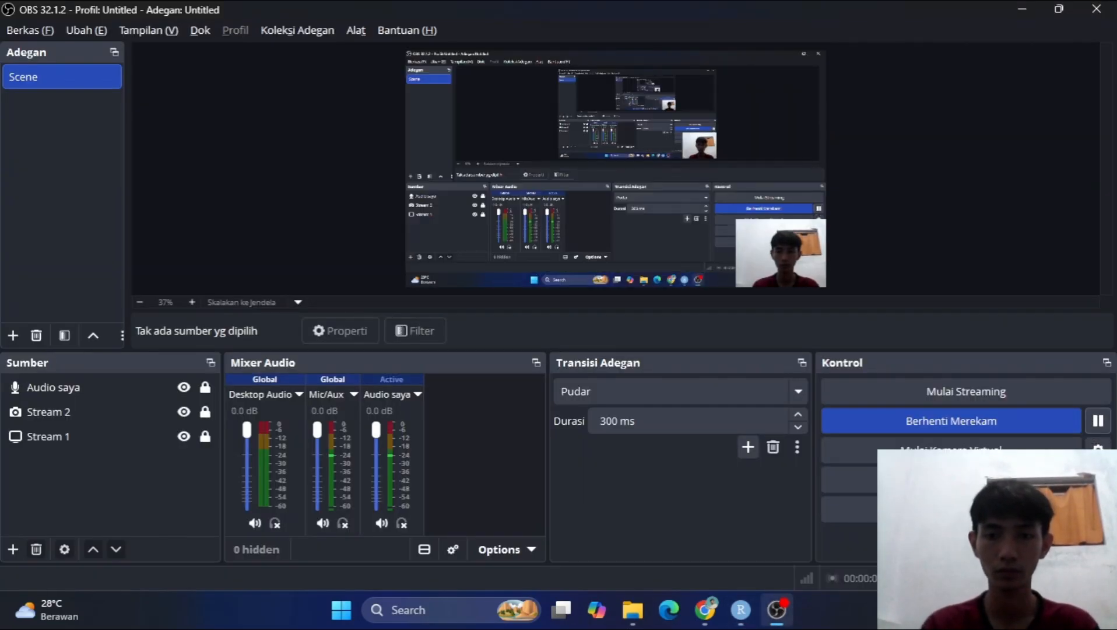
{"action": "left_click", "coordinate": [777, 610]}
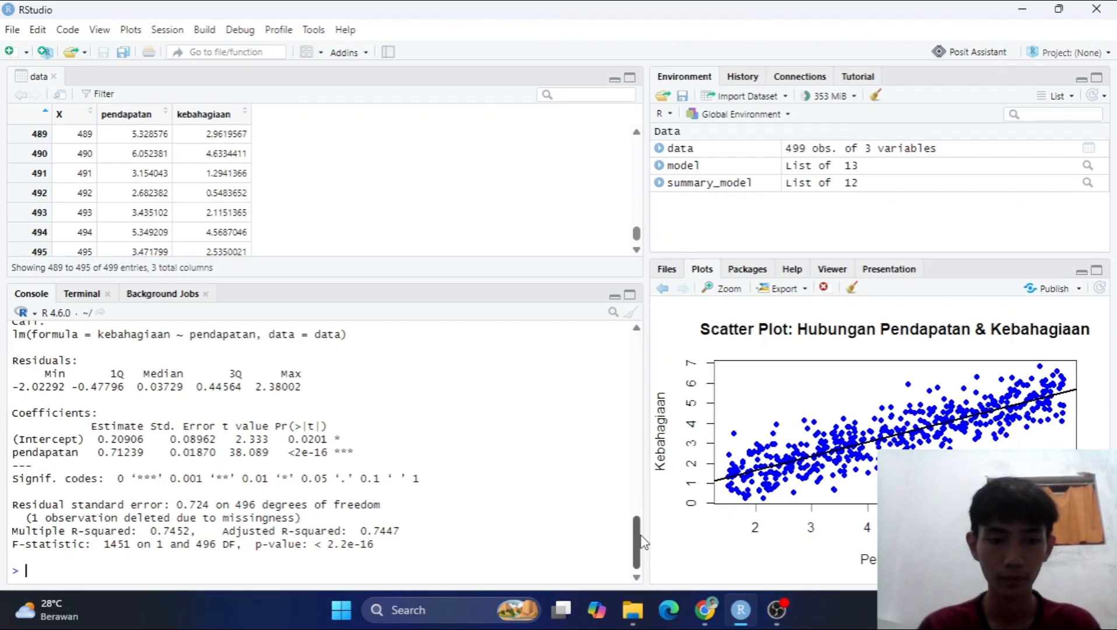
Examine the regression output: the pendapatan coefficient estimate, the p-value and the Multiple R-squared.
{"action": "mouse_move", "coordinate": [642, 541]}
{"action": "left_mouse_down"}
{"action": "mouse_move", "coordinate": [642, 521]}
{"action": "mouse_move", "coordinate": [642, 544]}
{"action": "left_mouse_up"}
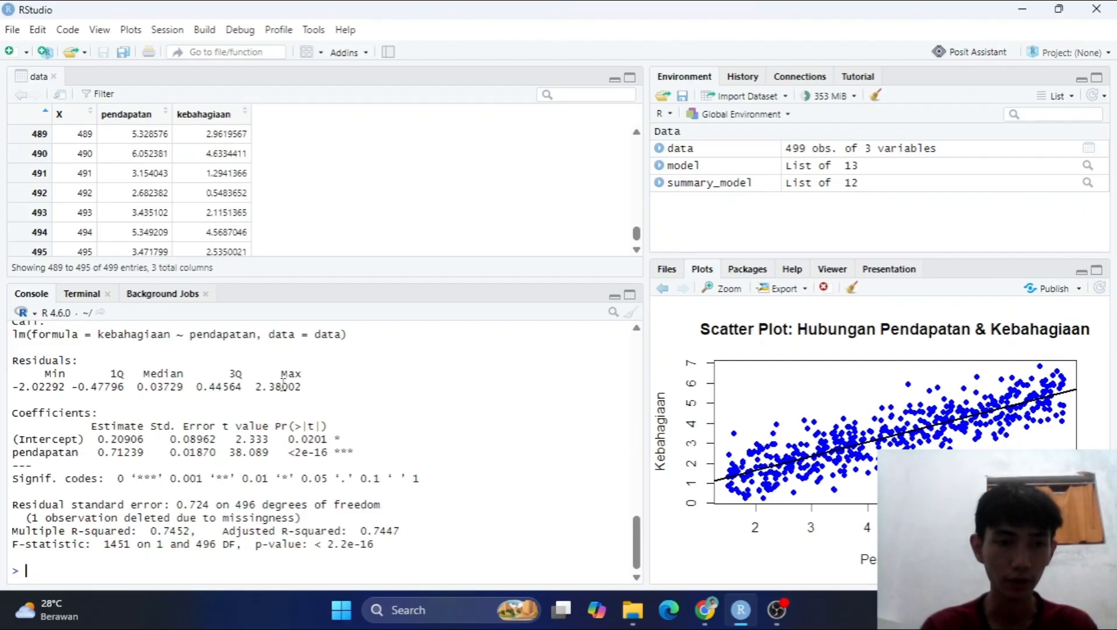
{"action": "left_click_drag", "start_coordinate": [145, 454], "coordinate": [102, 458]}
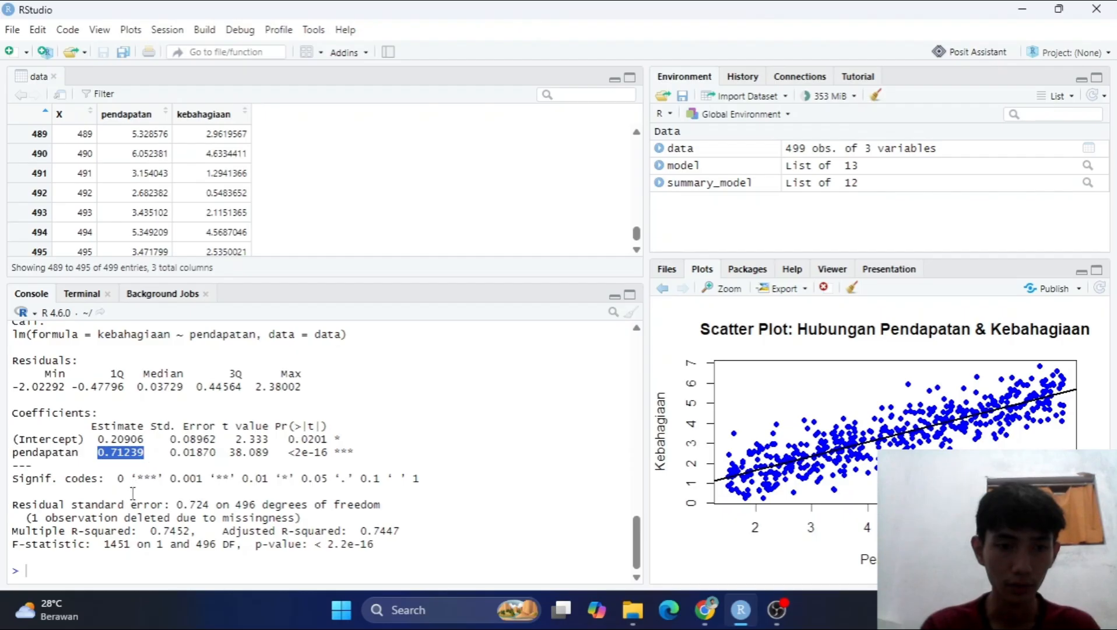
{"action": "left_click_drag", "start_coordinate": [255, 547], "coordinate": [360, 554]}
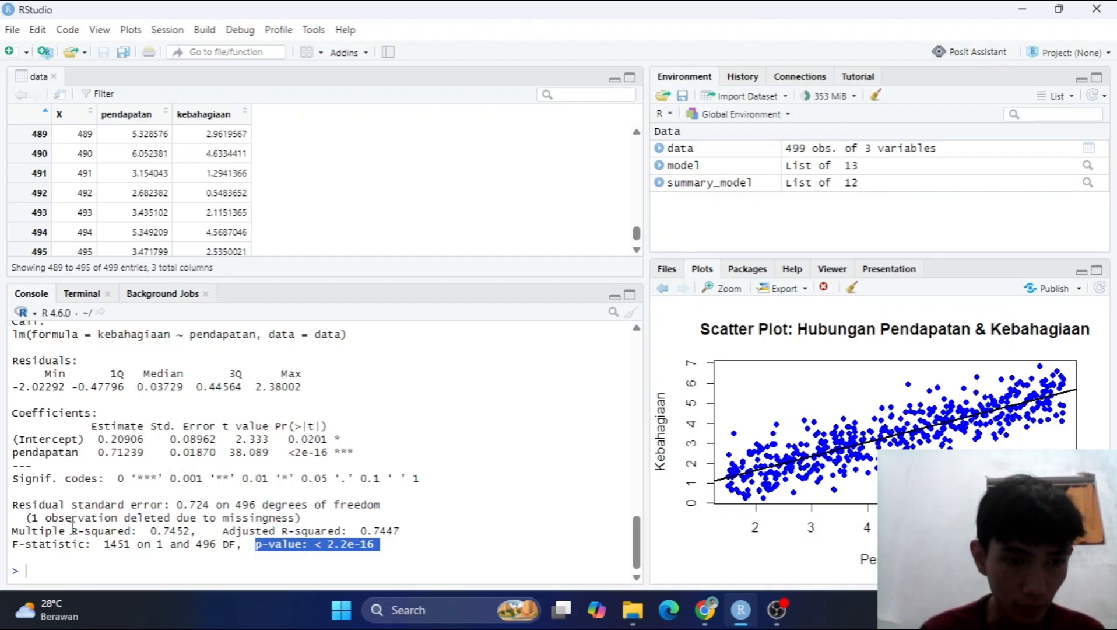
{"action": "left_click_drag", "start_coordinate": [66, 528], "coordinate": [134, 529]}
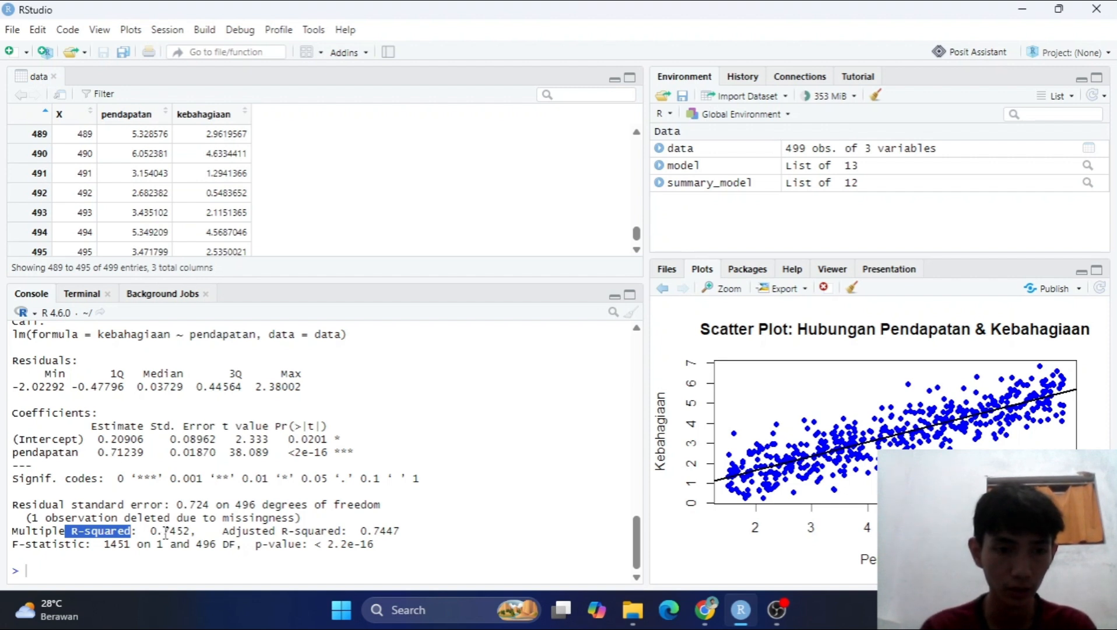
{"action": "left_click_drag", "start_coordinate": [163, 532], "coordinate": [189, 534]}
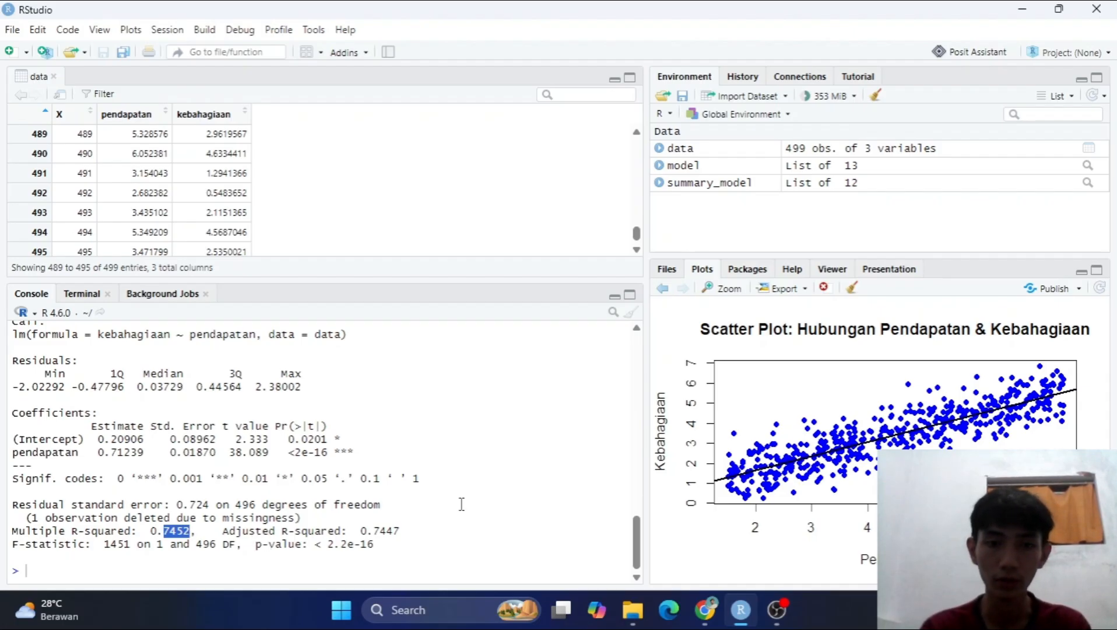
{"action": "left_click", "coordinate": [253, 570]}
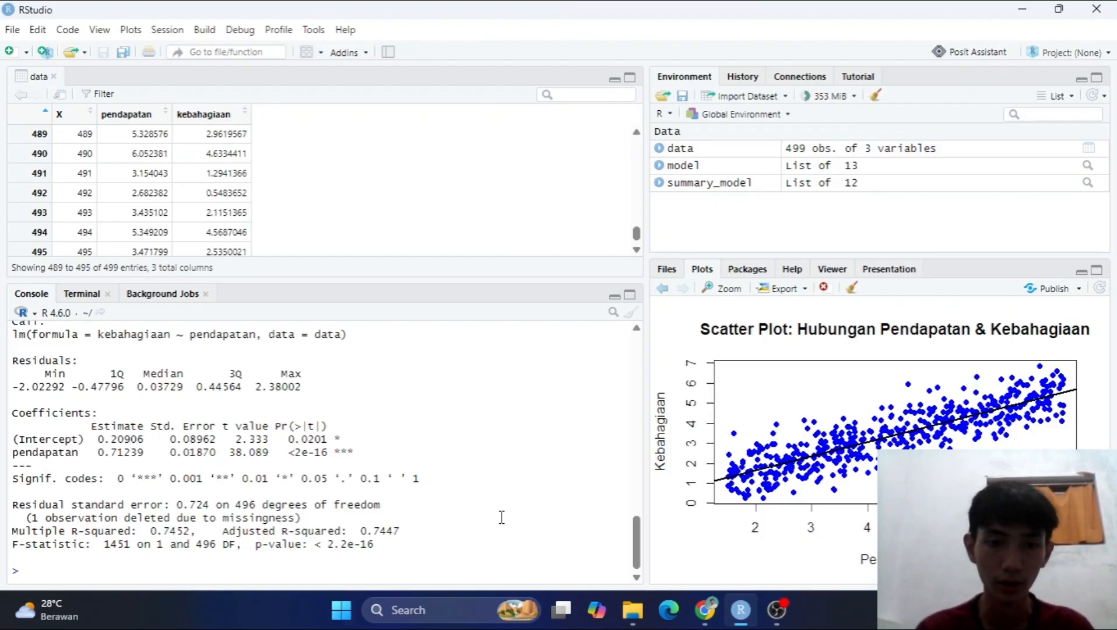
Consult task d in Chrome's assignment PDF and, under the comment #D. in RStudio, run par(mfrow=c(2, 2)) and plot(model).
{"action": "key", "text": "alt+Tab"}
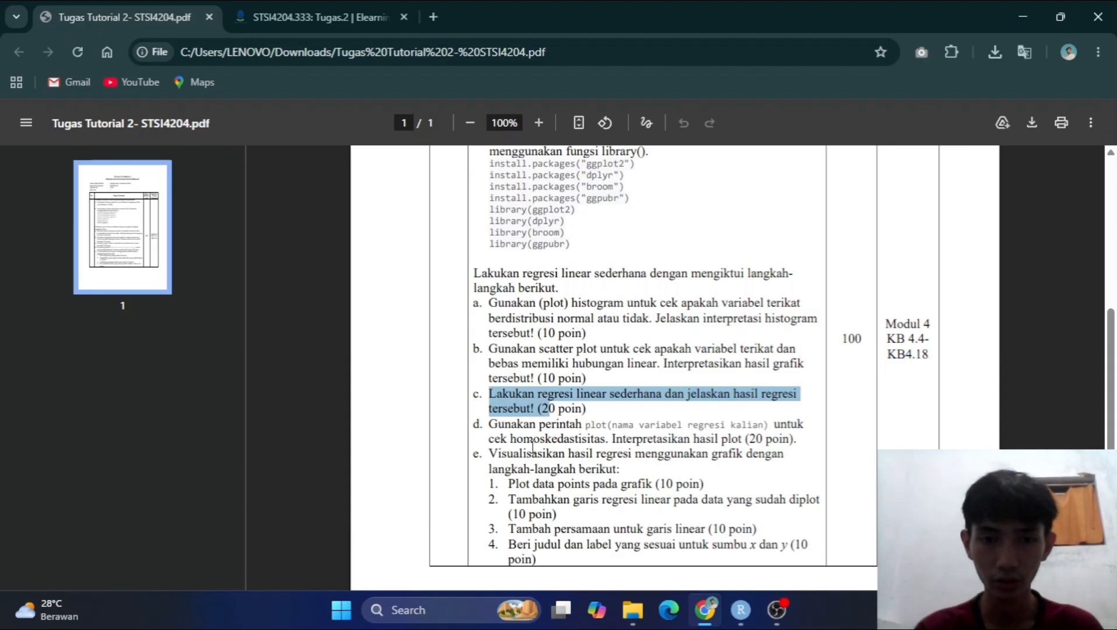
{"action": "left_click_drag", "start_coordinate": [490, 424], "coordinate": [588, 424]}
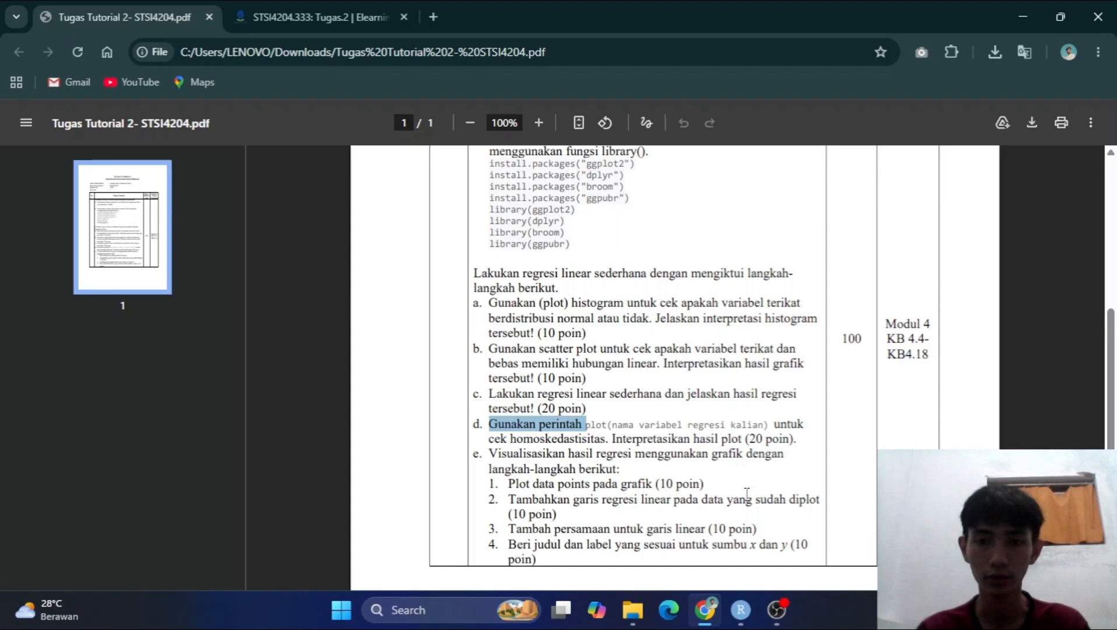
{"action": "left_click", "coordinate": [739, 611]}
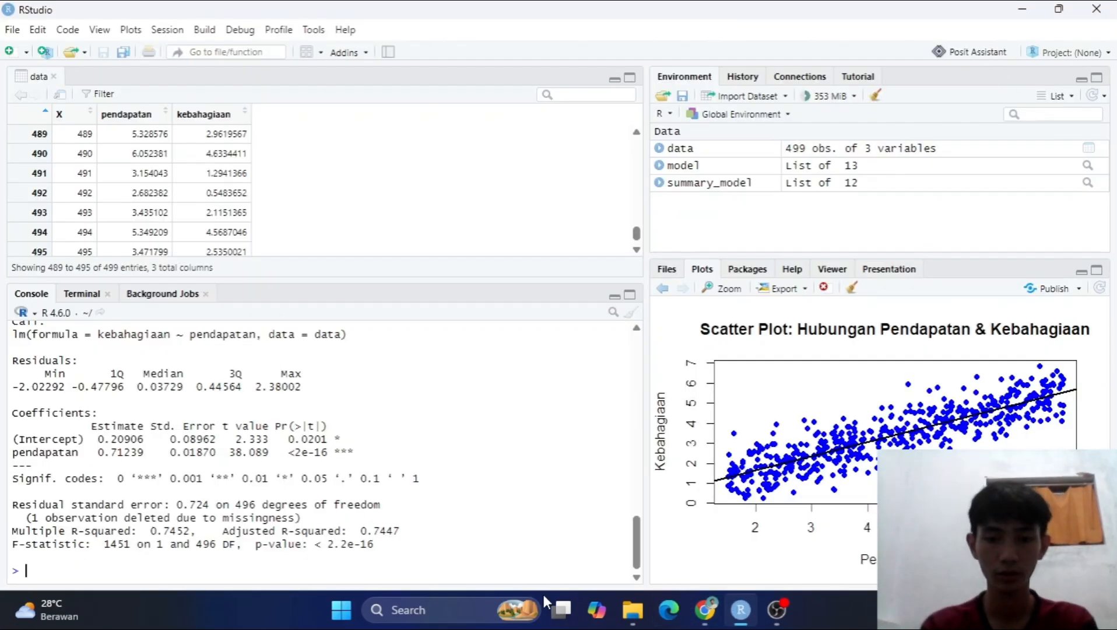
{"action": "type", "text": "#D."}
{"action": "key", "text": "Return"}
{"action": "type", "text": "par(mfrow=c("}
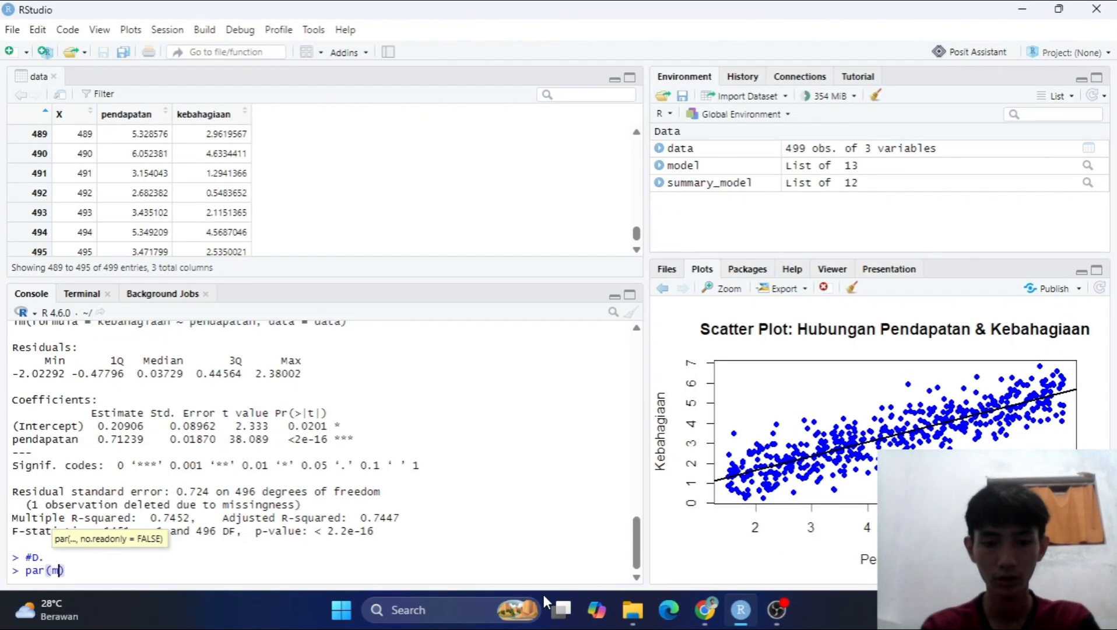
{"action": "type", "text": "2, 2"}
{"action": "key", "text": "Return"}
{"action": "type", "text": "plot(model)"}
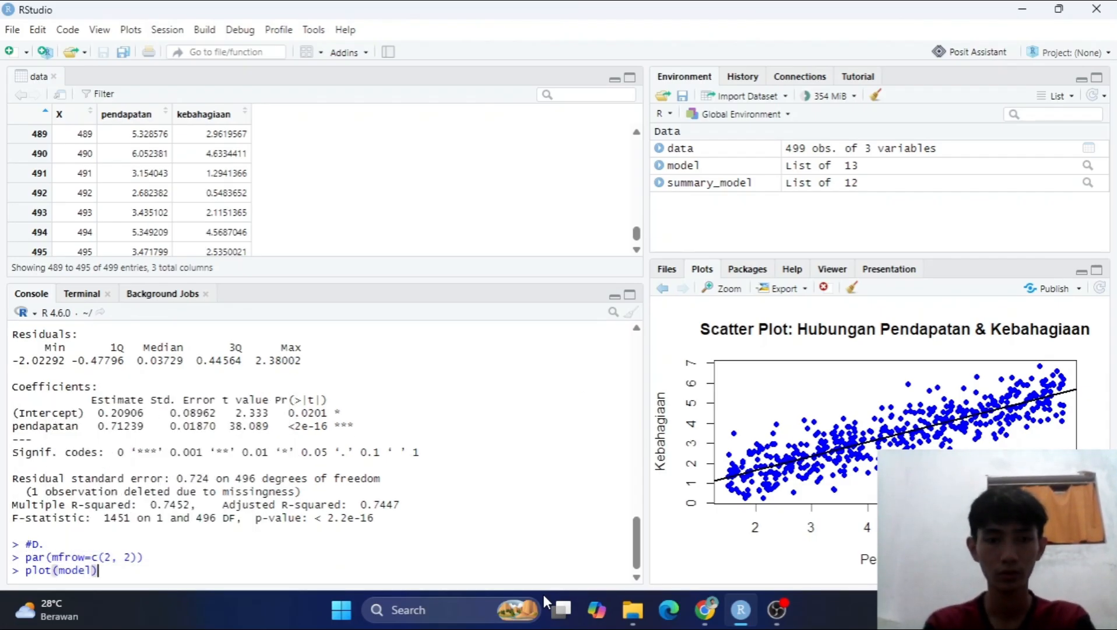
{"action": "key", "text": "Return"}
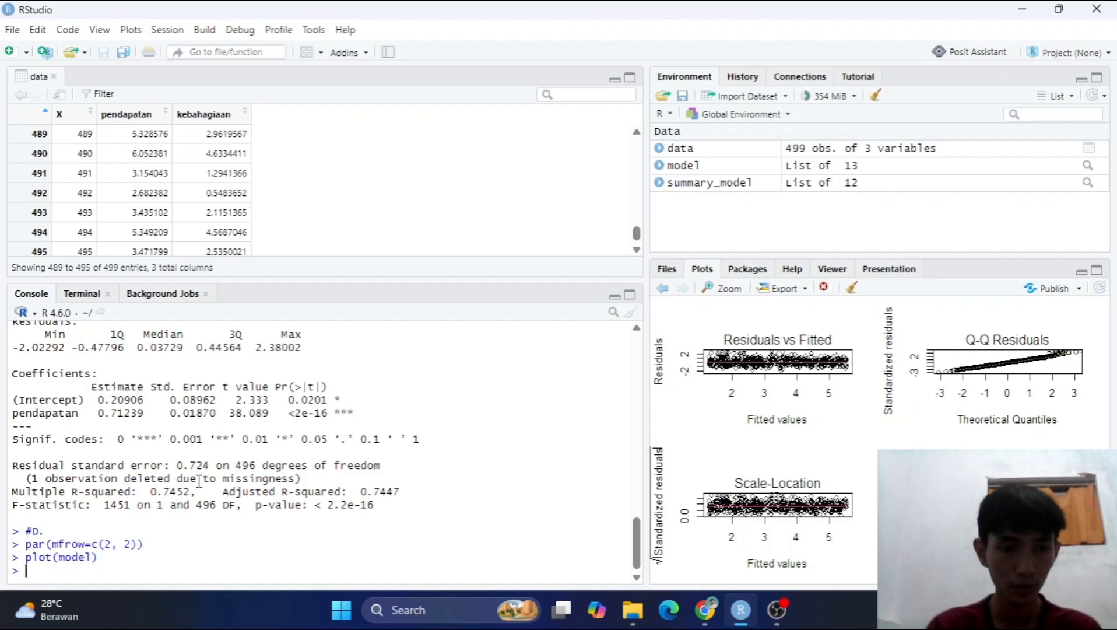
Review the parts of the plot layout command: par, the mfrow argument, and its row and column values.
{"action": "double_click", "coordinate": [28, 545]}
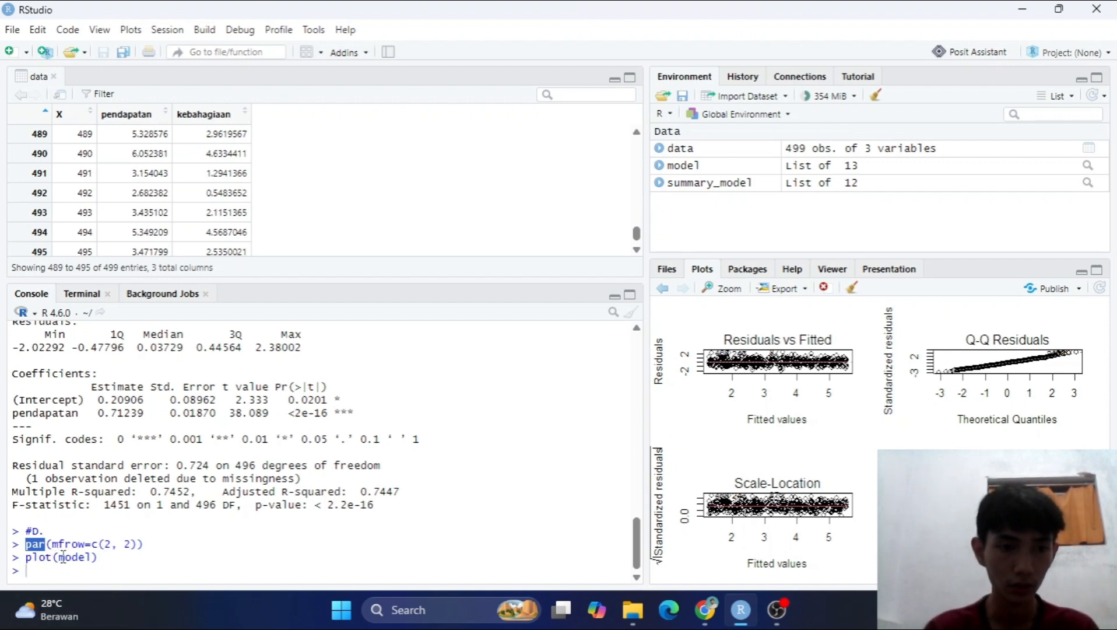
{"action": "left_click_drag", "start_coordinate": [84, 543], "coordinate": [56, 543]}
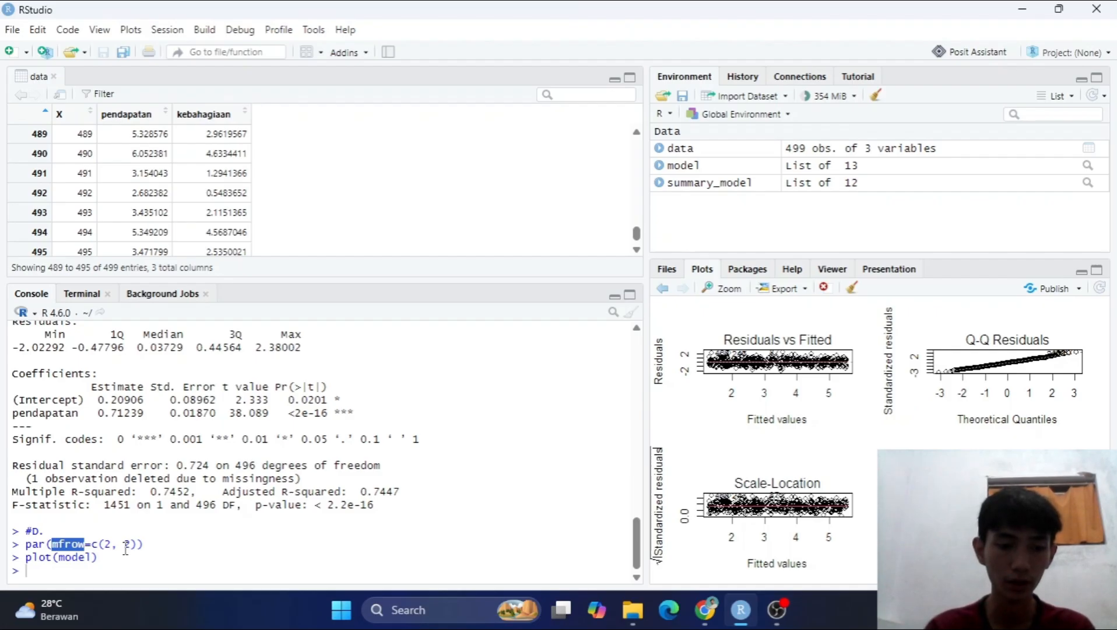
{"action": "left_click_drag", "start_coordinate": [105, 546], "coordinate": [112, 546]}
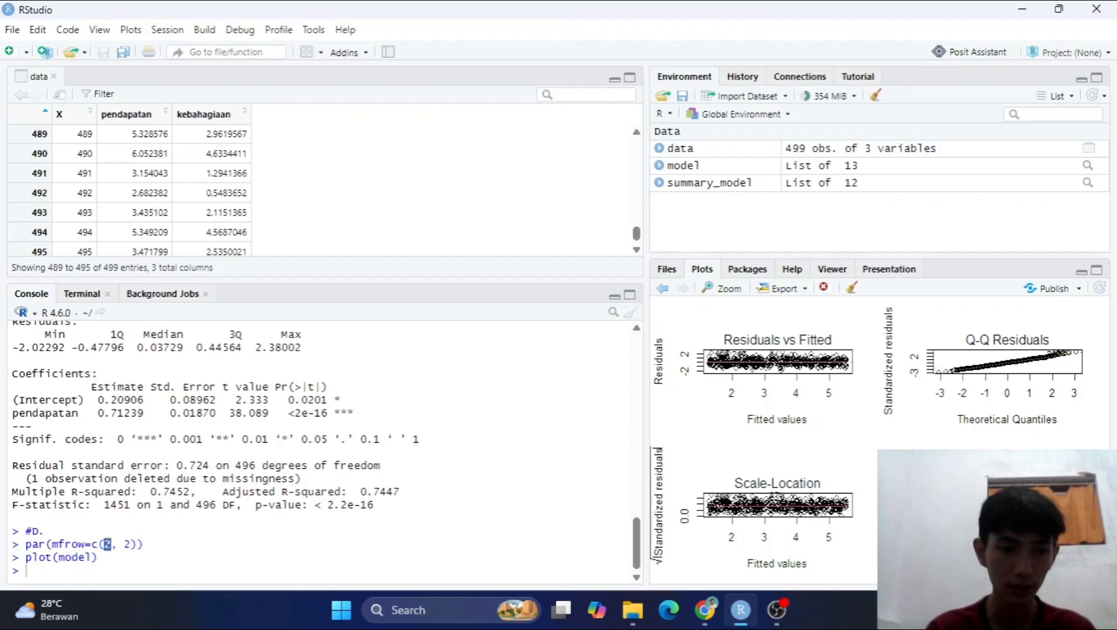
{"action": "double_click", "coordinate": [131, 545]}
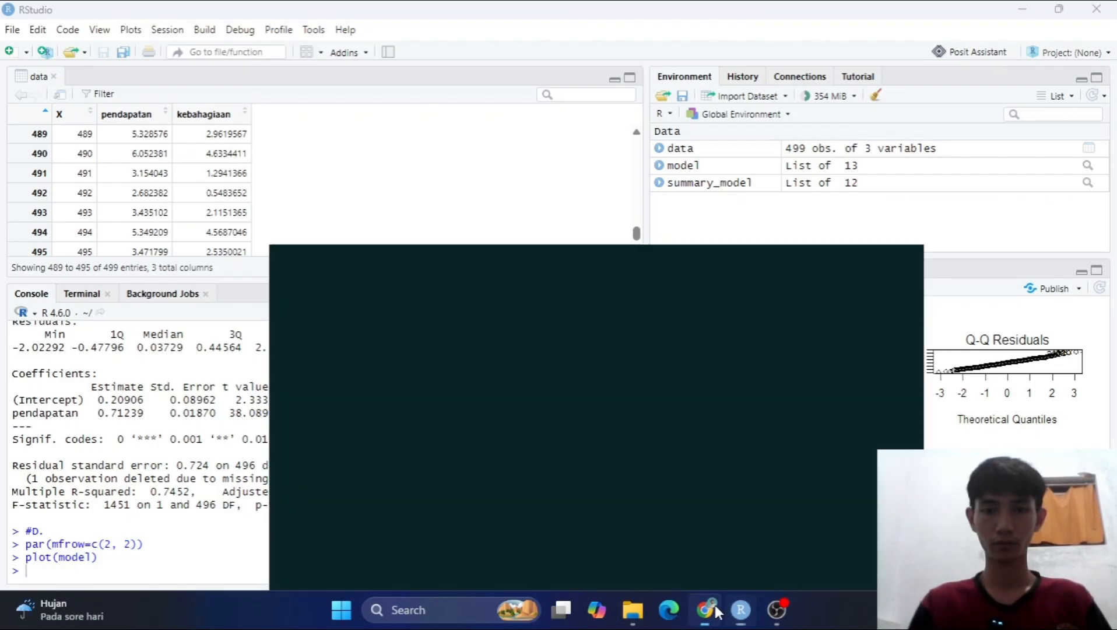
Consult task e in Chrome's assignment PDF and, under the comment #E. in RStudio, run par(mfrow=c(1, 1)).
{"action": "left_click", "coordinate": [709, 610]}
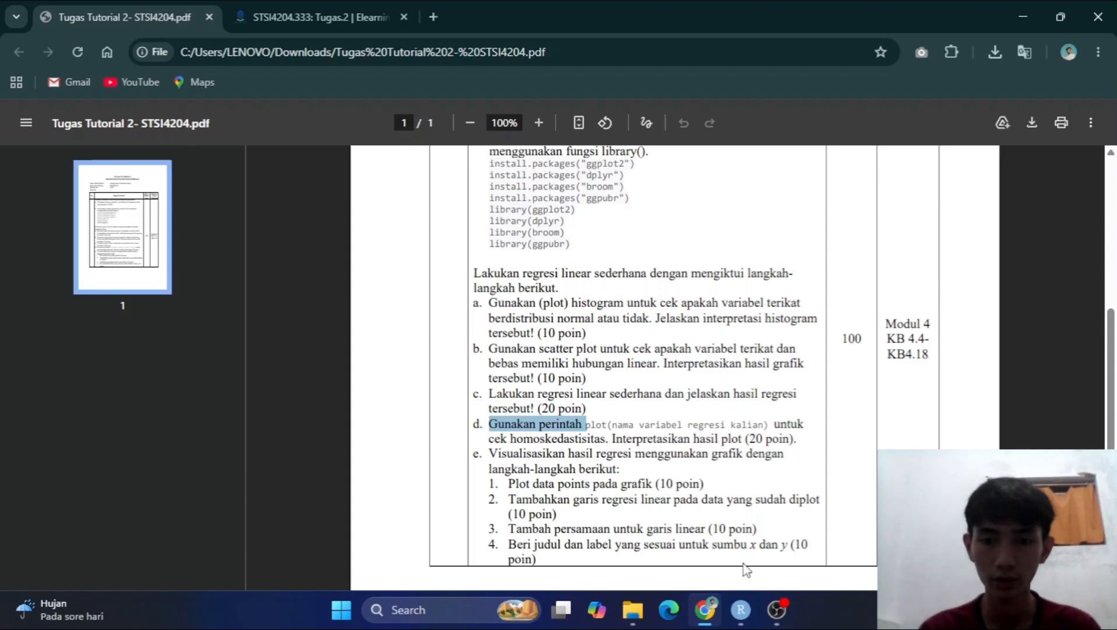
{"action": "left_click", "coordinate": [740, 609]}
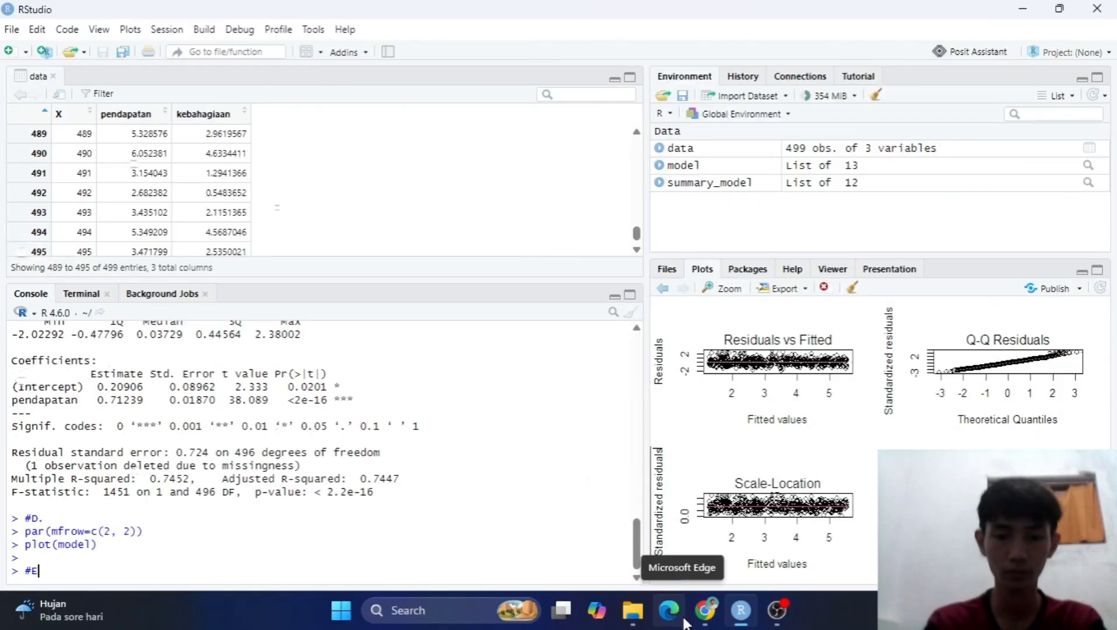
{"action": "type", "text": "par(mfrow=c(1, 1))"}
{"action": "key", "text": "Return"}
Begin the command plot(data$pendapatan, data$kebahagiaan, with main = "Regresi Linear: Pengaruh Pendapatan Terhadap Kebahagiaan".
{"action": "type", "text": "plot"}
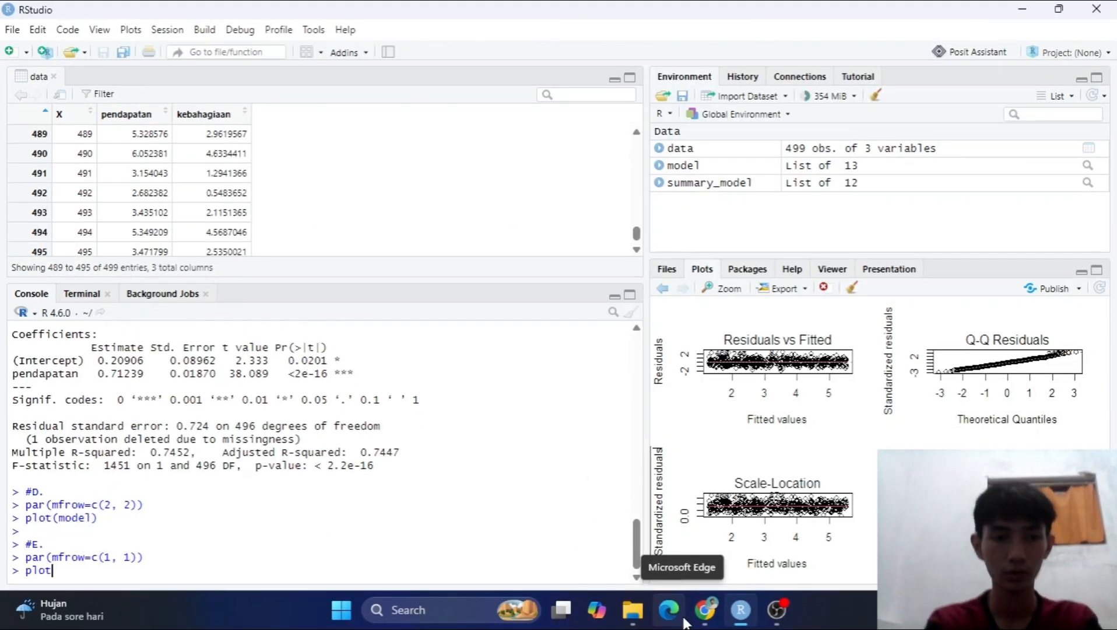
{"action": "type", "text": "(data$pendapatan, data$kebahagiaan,"}
{"action": "key", "text": "shift+Return"}
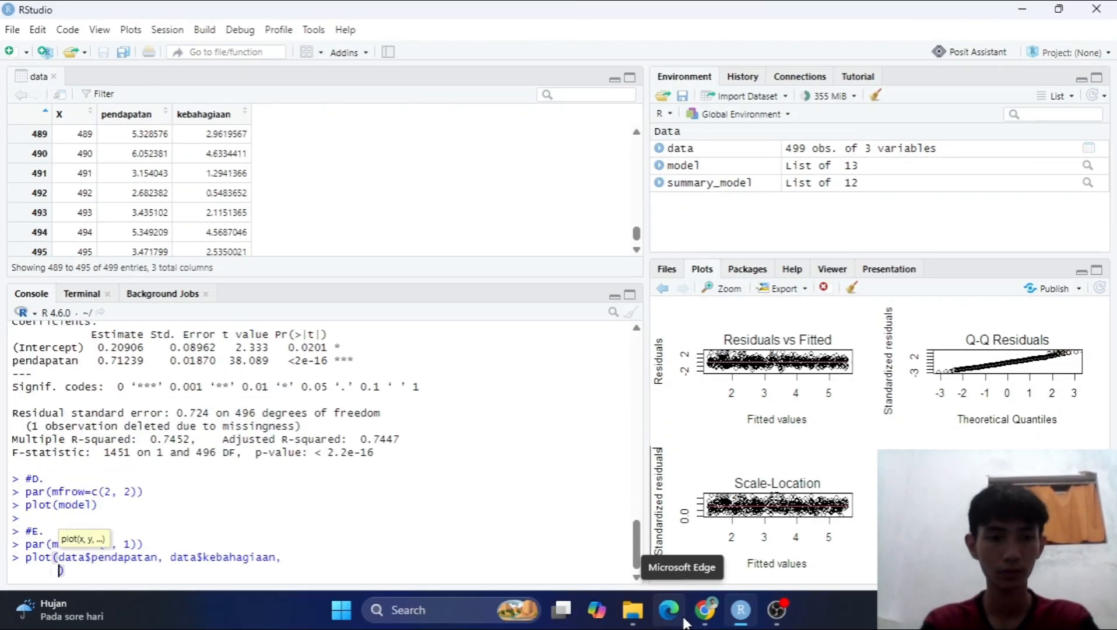
{"action": "type", "text": "main = \"Regresi Linear: "}
{"action": "type", "text": "Pengaruh Pendapatan Terhadap Kebahagiaan"}
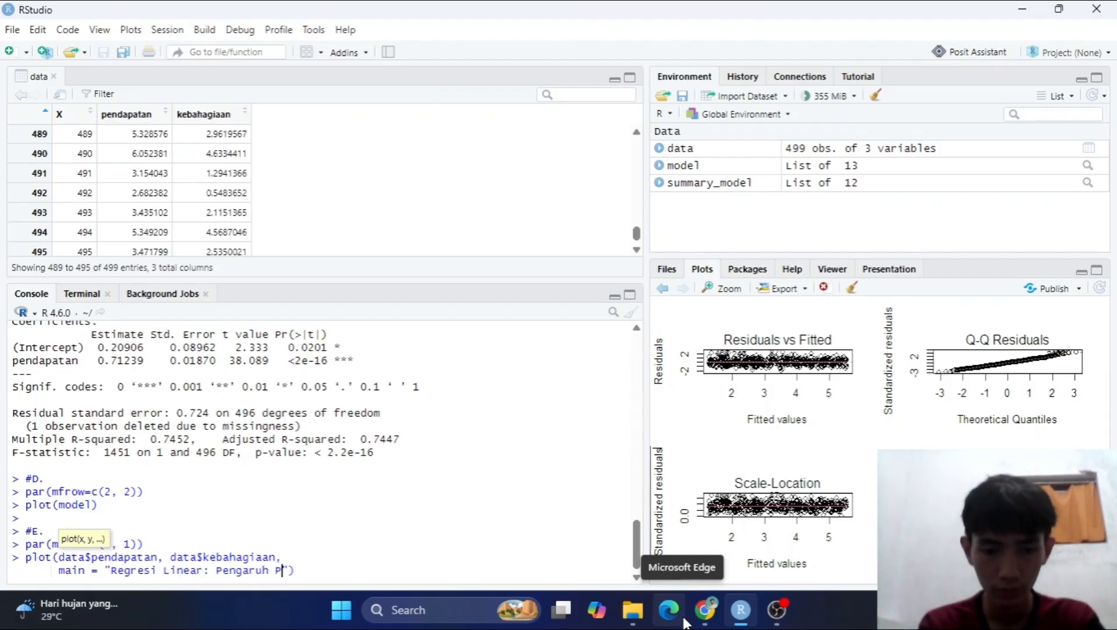
{"action": "type", "text": "\","}
{"action": "key", "text": "shift+Return"}
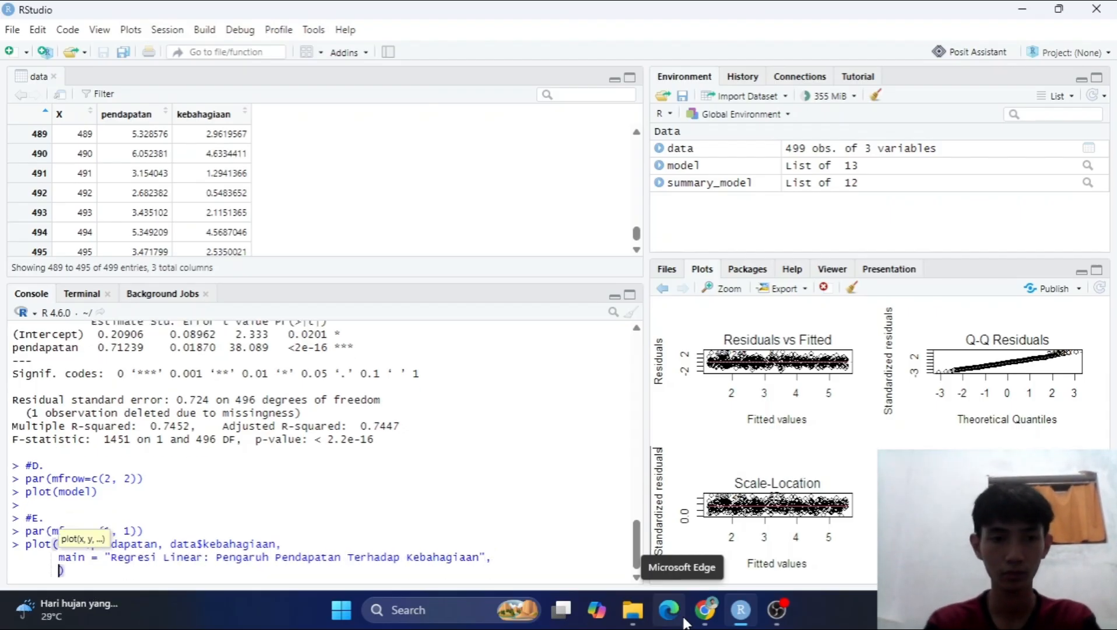
Complete the plot command with xlab = "Pendapatan", ylab = "Kebahagiaan", col = "red" and pch = 19, and run it.
{"action": "type", "text": "xlab = \"Pendapatan\","}
{"action": "key", "text": "shift+Return"}
{"action": "type", "text": "ylab = \"Kebahagiaan\","}
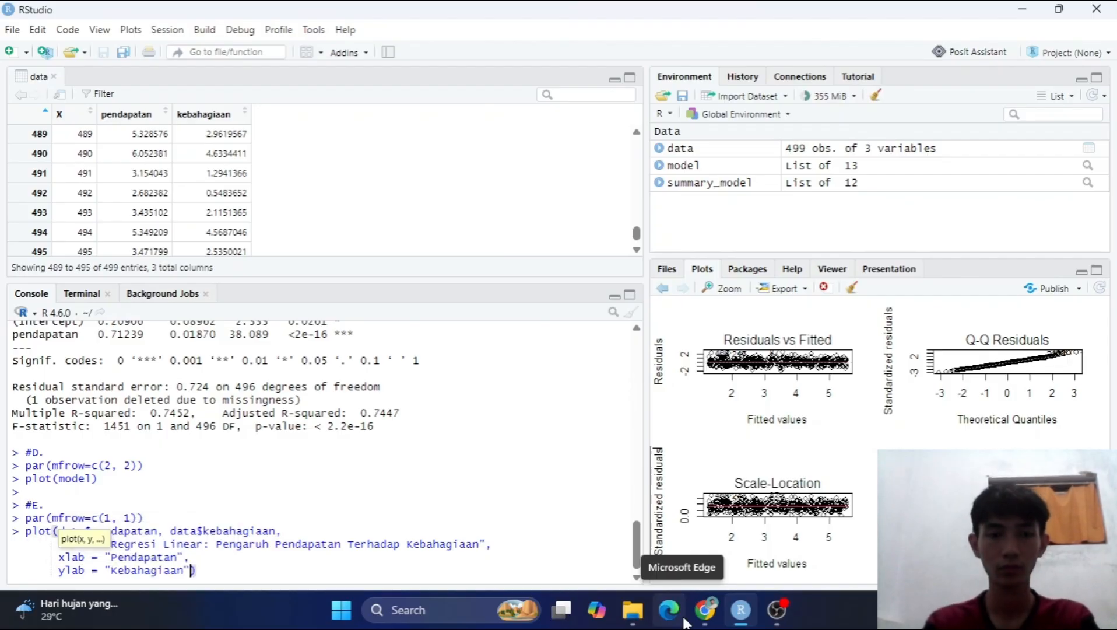
{"action": "key", "text": "shift+Return"}
{"action": "type", "text": "col = \"red\","}
{"action": "key", "text": "shift+Return"}
{"action": "type", "text": "pch = 19"}
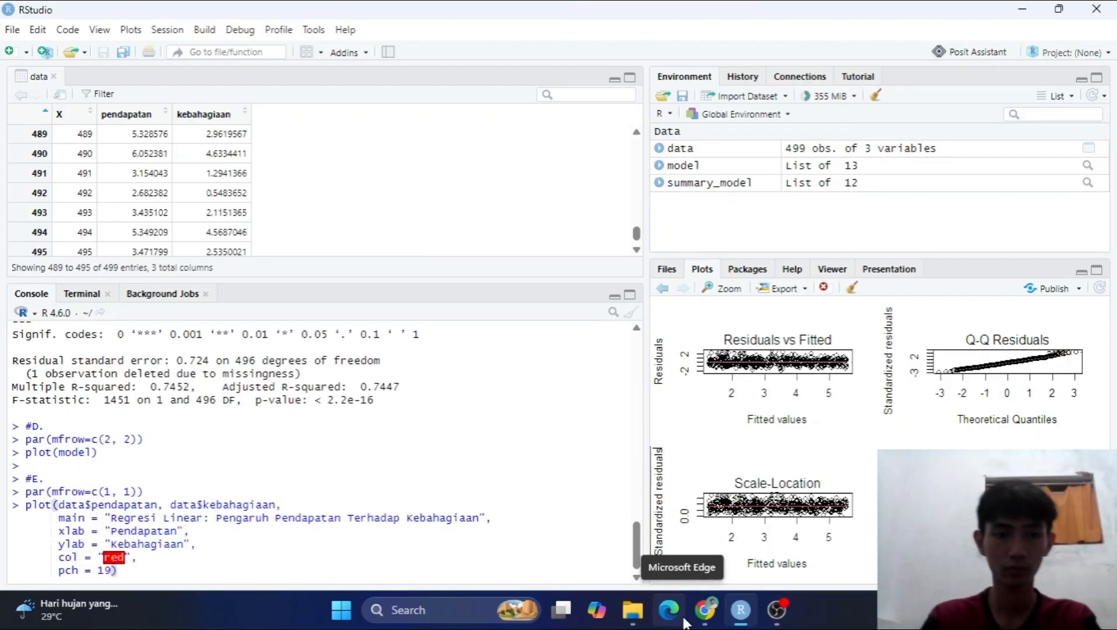
{"action": "key", "text": "Return"}
Add the regression line to the scatter plot with abline(model, col = "black", lwd = 2).
{"action": "type", "text": "abline(model,"}
{"action": "type", "text": " col = \"black\", lw"}
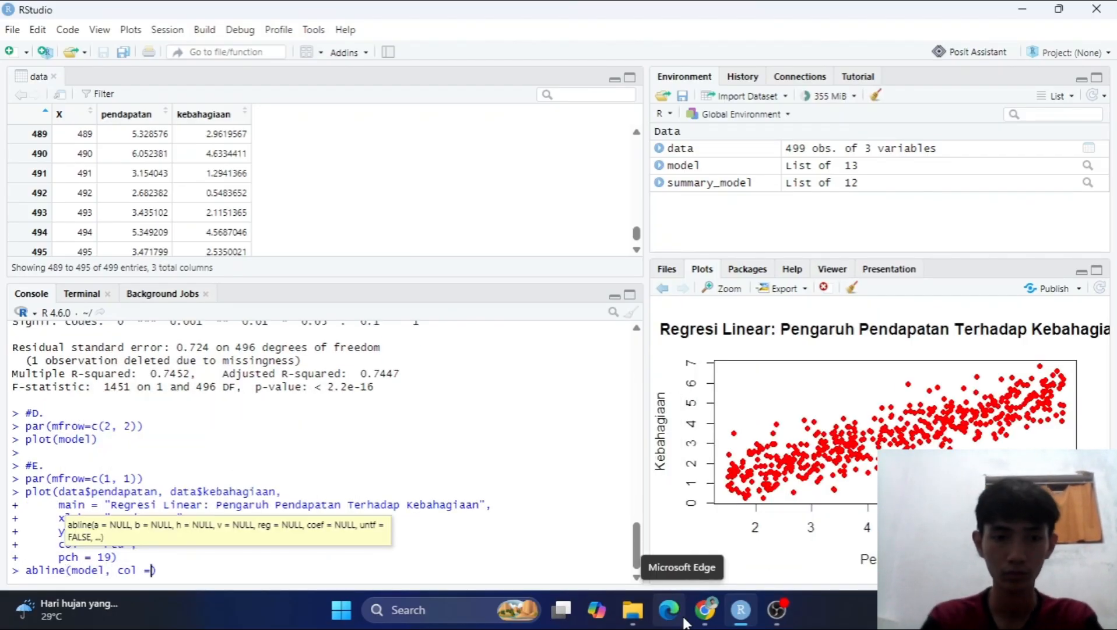
{"action": "type", "text": "d = 2"}
{"action": "key", "text": "Return"}
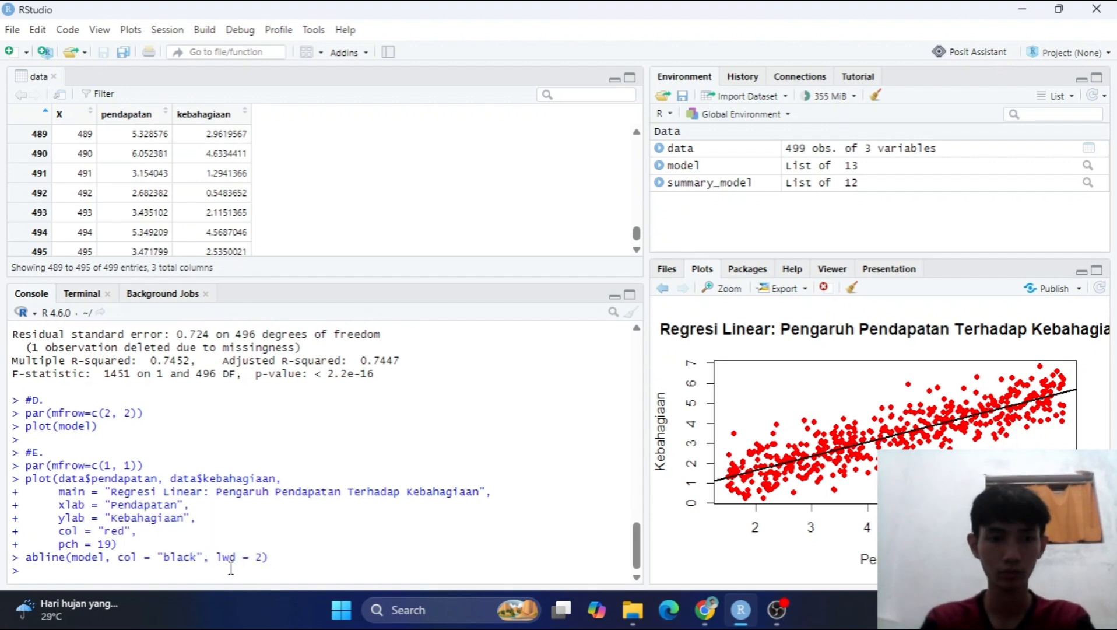
Store the regression coefficients with coef_model <- coef (model), leaving an empty line before the command.
{"action": "key", "text": "Return"}
{"action": "type", "text": "cof_model <- coecd"}
{"action": "key", "text": "BackSpace"}
{"action": "key", "text": "BackSpace"}
{"action": "key", "text": "BackSpace"}
{"action": "key", "text": "BackSpace"}
{"action": "key", "text": "BackSpace"}
{"action": "key", "text": "BackSpace"}
{"action": "key", "text": "BackSpace"}
{"action": "key", "text": "BackSpace"}
{"action": "key", "text": "BackSpace"}
{"action": "key", "text": "BackSpace"}
{"action": "key", "text": "BackSpace"}
{"action": "key", "text": "BackSpace"}
{"action": "key", "text": "BackSpace"}
{"action": "key", "text": "BackSpace"}
{"action": "key", "text": "BackSpace"}
{"action": "key", "text": "BackSpace"}
{"action": "type", "text": "ef_model <- coef (model)"}
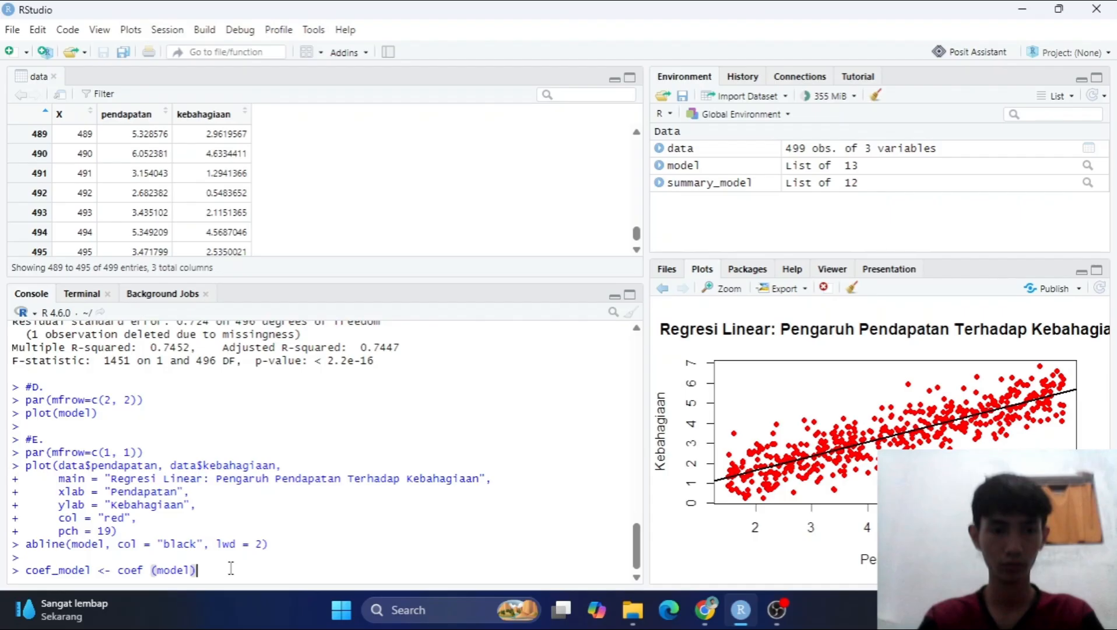
{"action": "key", "text": "Return"}
Build the equation text with eq <- paste("y=", round(coef_model [1], 3), "+", round(coef_model [2], 3), "x").
{"action": "type", "text": "eq <- paste(\"y=\", round("}
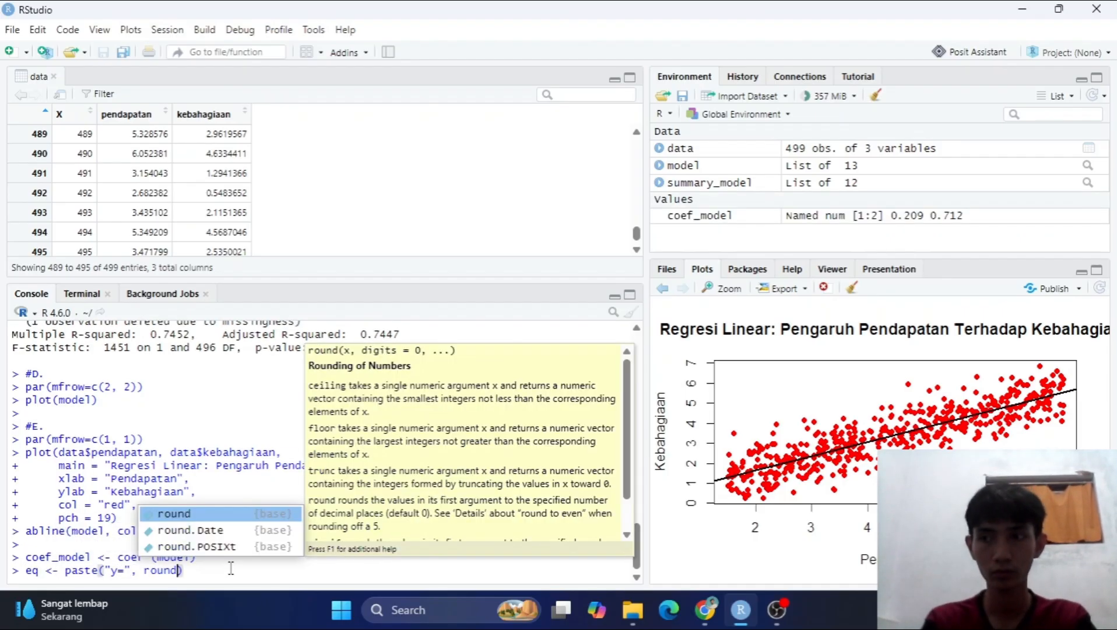
{"action": "type", "text": "coef_model [1], 3)"}
{"action": "type", "text": ", \"+\", round(coef_model) [2]"}
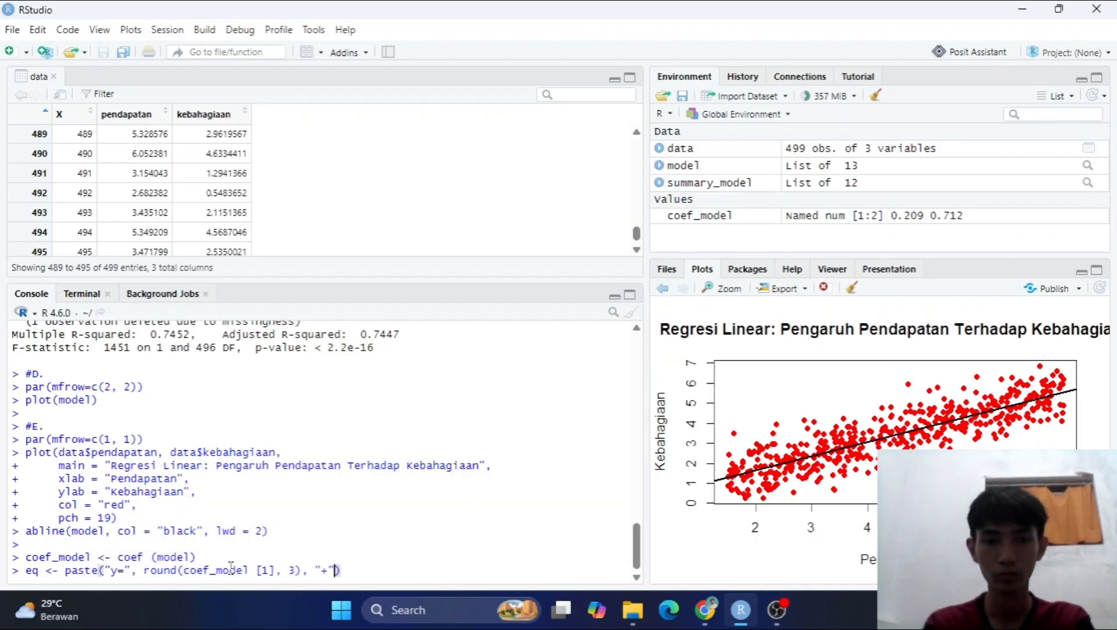
{"action": "key", "text": "BackSpace"}
{"action": "key", "text": "BackSpace"}
{"action": "key", "text": "BackSpace"}
{"action": "key", "text": "BackSpace"}
{"action": "key", "text": "BackSpace"}
{"action": "type", "text": "[2], 3), \"x\""}
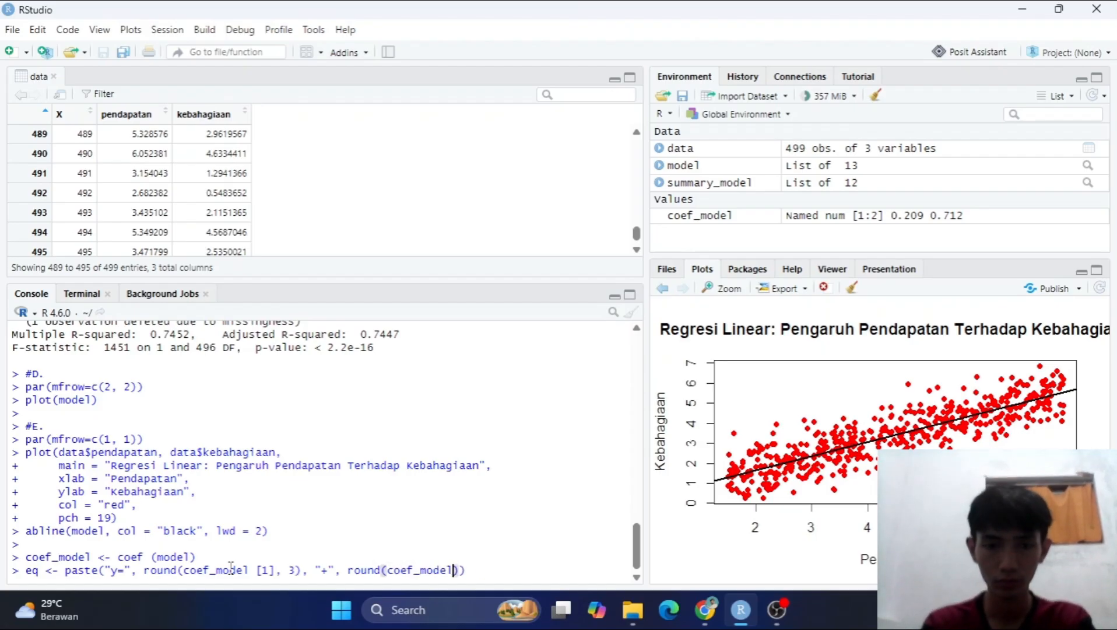
{"action": "key", "text": "Return"}
Build the R-squared text with r2 <- paste("R2=", round(summary_model$r.squared, 3)).
{"action": "type", "text": "r2 <- pa"}
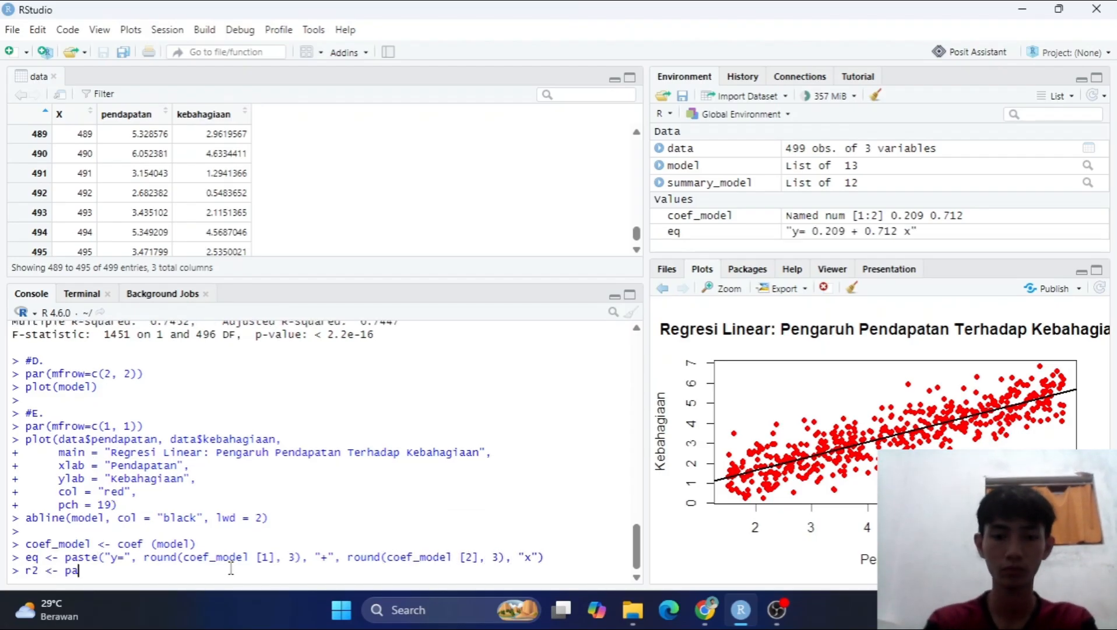
{"action": "type", "text": "ste(\"R2=\", round(summary_model$r.squared, "}
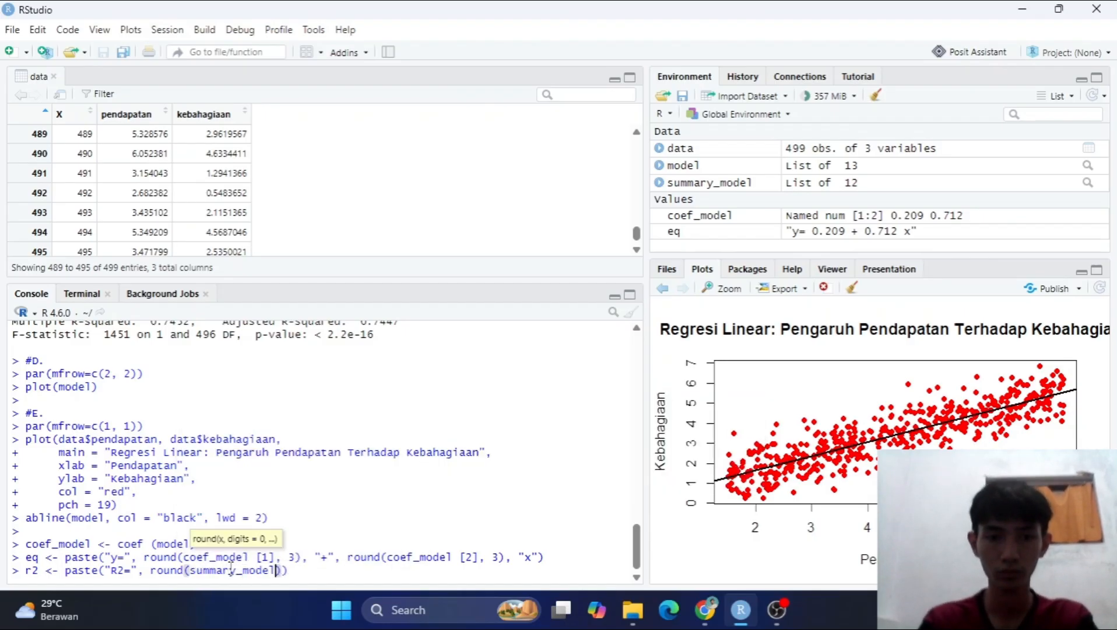
{"action": "type", "text": "3"}
{"action": "key", "text": "Return"}
Run the equation label command text(x = min(data$pendapatan), y = max(data$kebahagiaan), labels = eq, pos = 4, col = "red").
{"action": "type", "text": "text(x = min(data"}
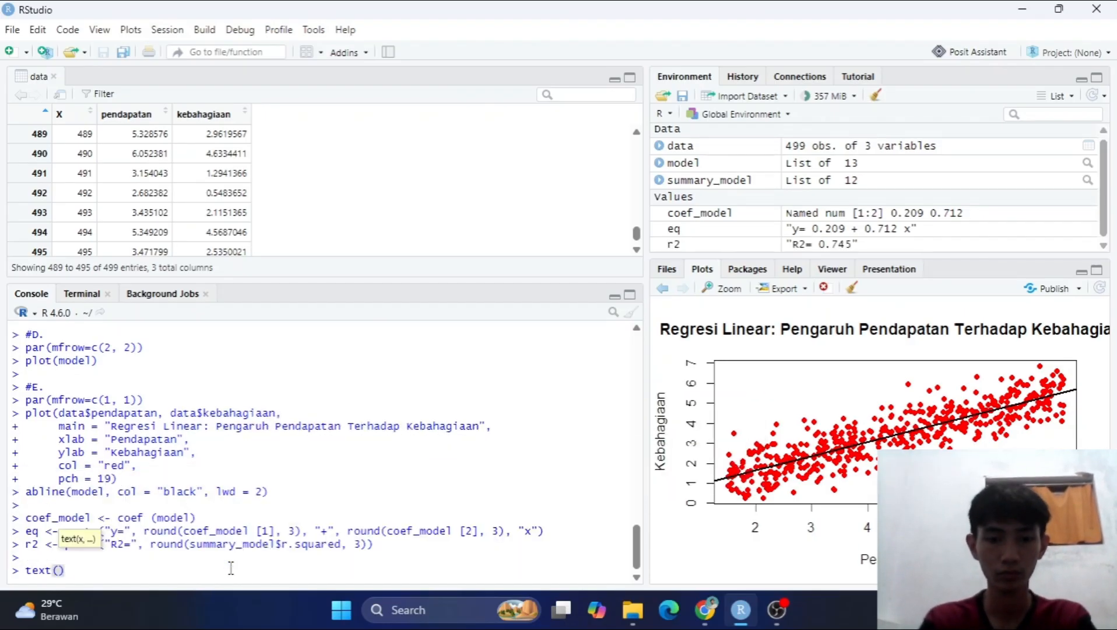
{"action": "type", "text": "$pendapatan),"}
{"action": "key", "text": "shift+Return"}
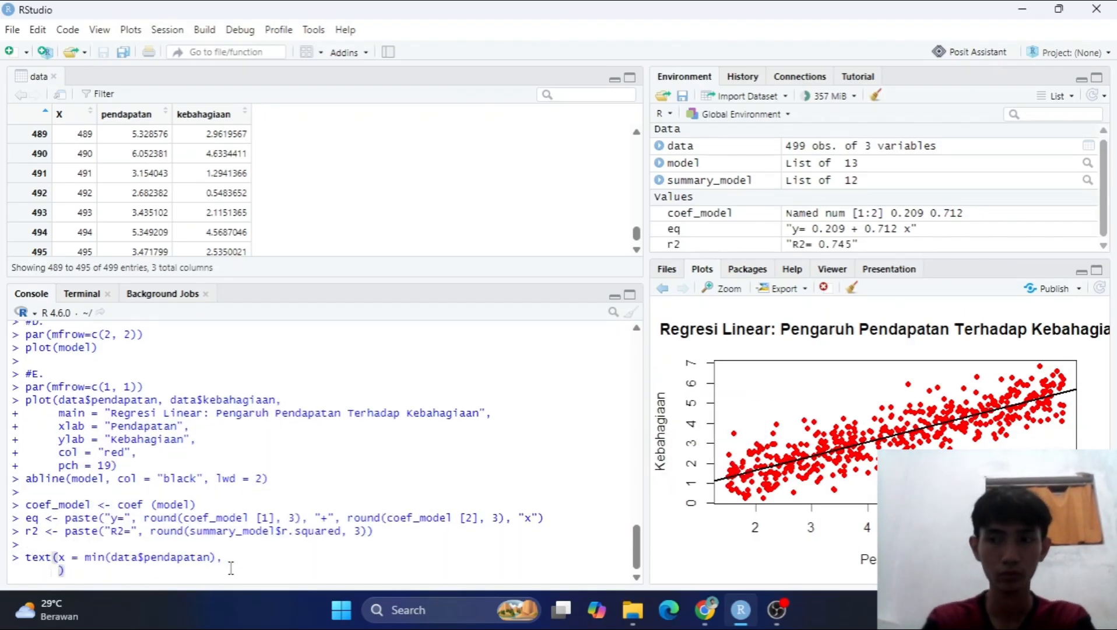
{"action": "type", "text": "y = max(data$kebahagiaan),"}
{"action": "key", "text": "shift+Return"}
{"action": "type", "text": "labels = eq,"}
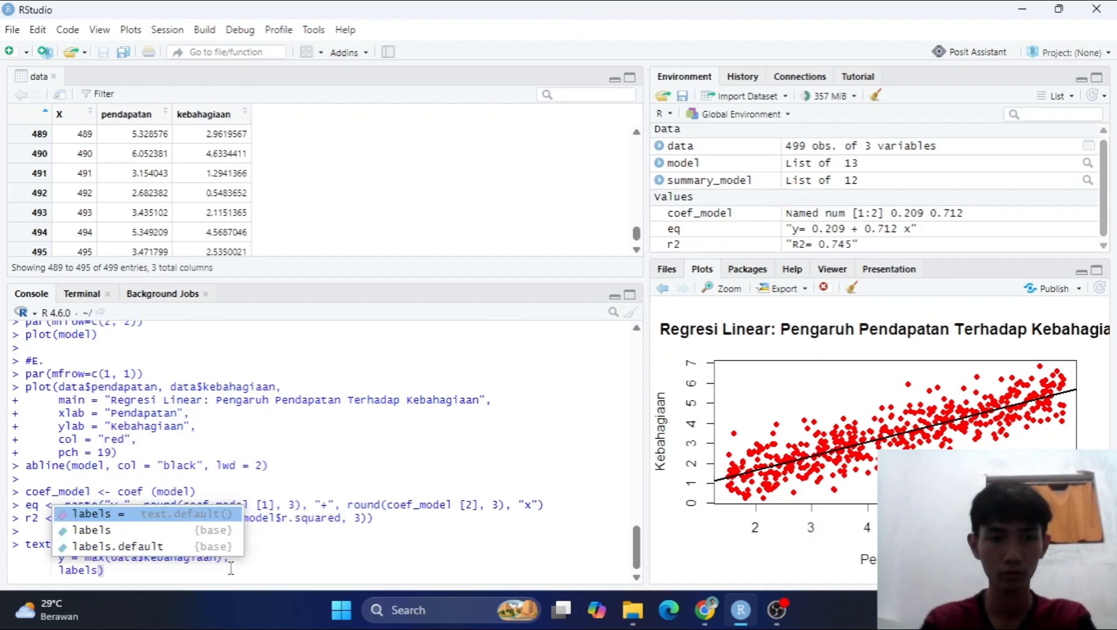
{"action": "key", "text": "shift+Return"}
{"action": "type", "text": "pos = 4,"}
{"action": "key", "text": "shift+Return"}
{"action": "type", "text": "col = \"red\""}
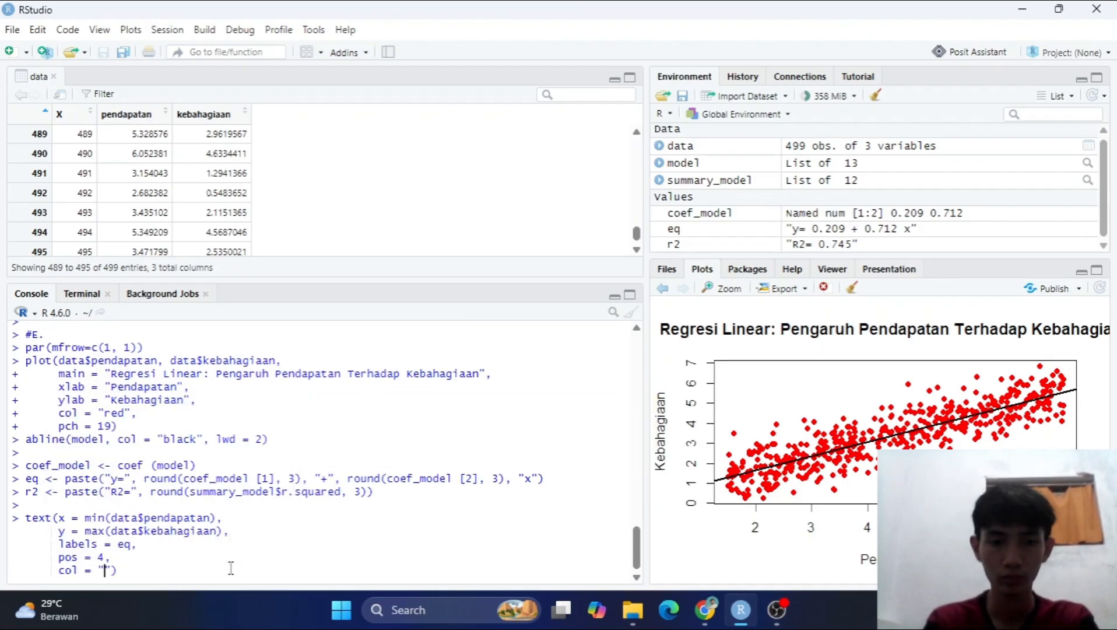
{"action": "key", "text": "Return"}
Run the R-squared label command text(x = min(data$pendapatan), y = max(data$kebahagiaan)- 0.5, labels = r2, pos = 4, col = "red").
{"action": "type", "text": "text(x = min(data$pendapatan),"}
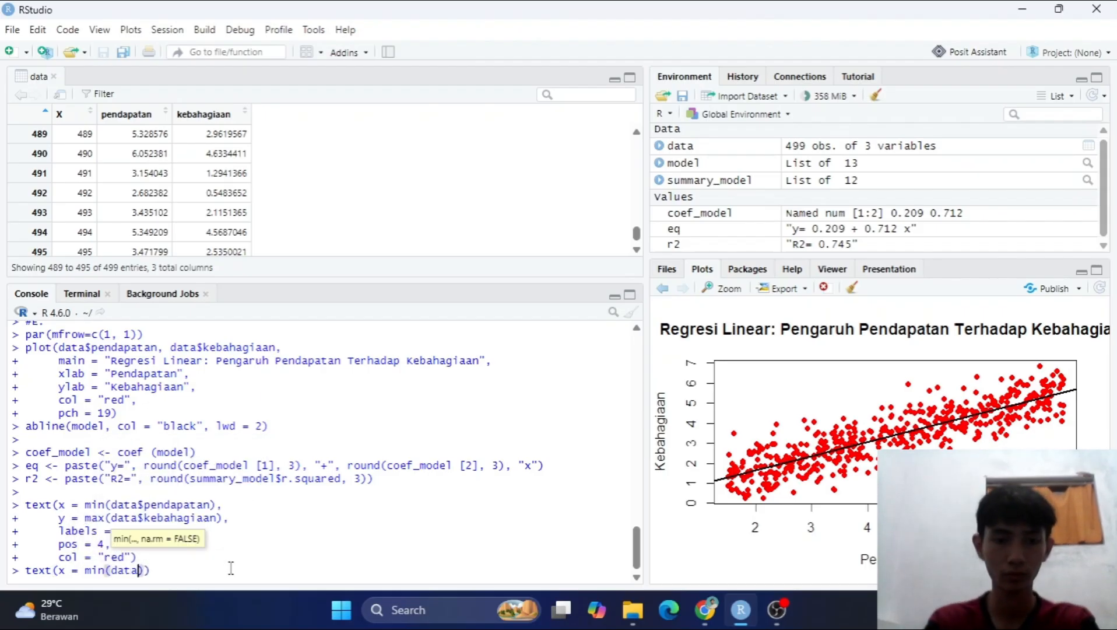
{"action": "key", "text": "shift+Return"}
{"action": "type", "text": "y = max(data$kebahagiaan)- 0.5,"}
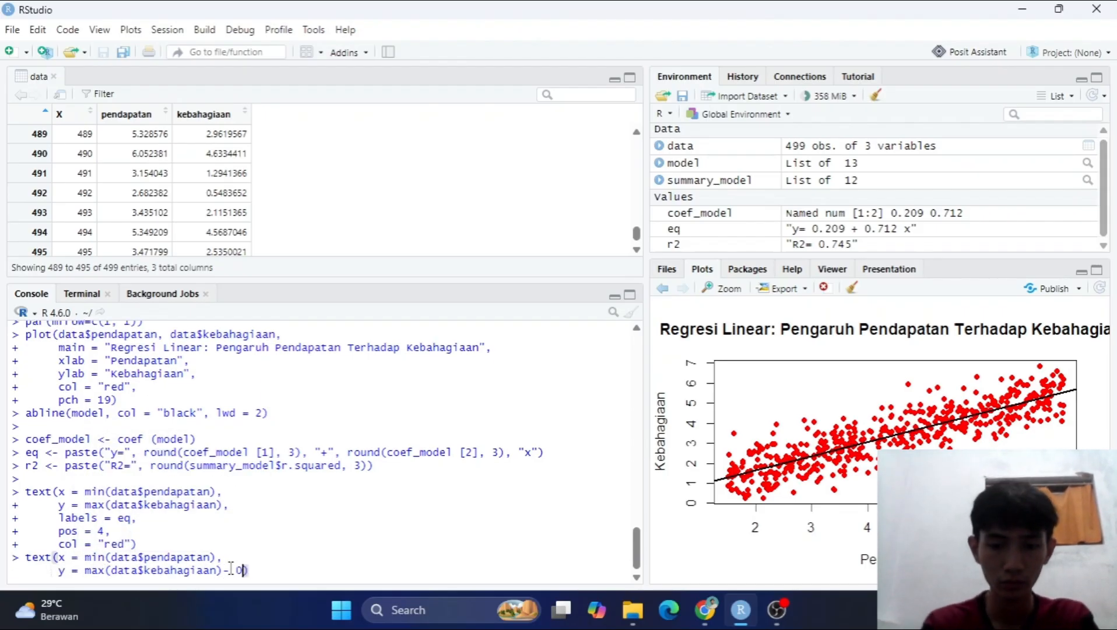
{"action": "key", "text": "shift+Return"}
{"action": "type", "text": "labels = r"}
{"action": "type", "text": "2,"}
{"action": "key", "text": "shift+Return"}
{"action": "type", "text": "pos = 4,"}
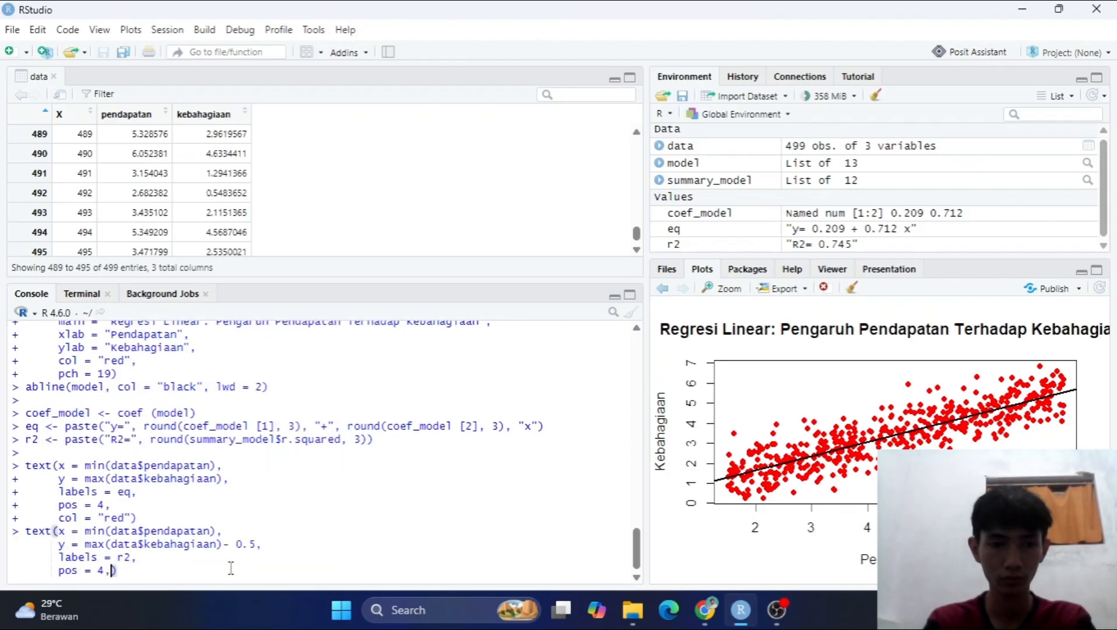
{"action": "key", "text": "shift+Return"}
{"action": "type", "text": "col = \"red\""}
{"action": "key", "text": "Return"}
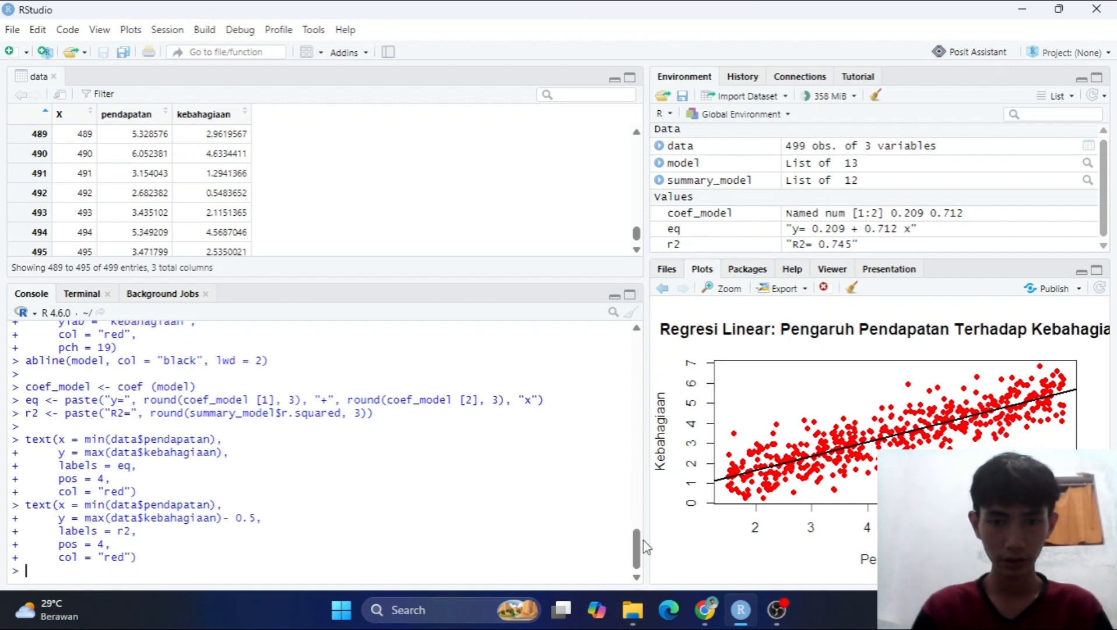
Compare the regression plot and its commands with task e in Chrome's assignment PDF: data points, regression line and the eq <- paste equation.
{"action": "scroll", "coordinate": [644, 542], "scroll_direction": "up", "scroll_amount": 5}
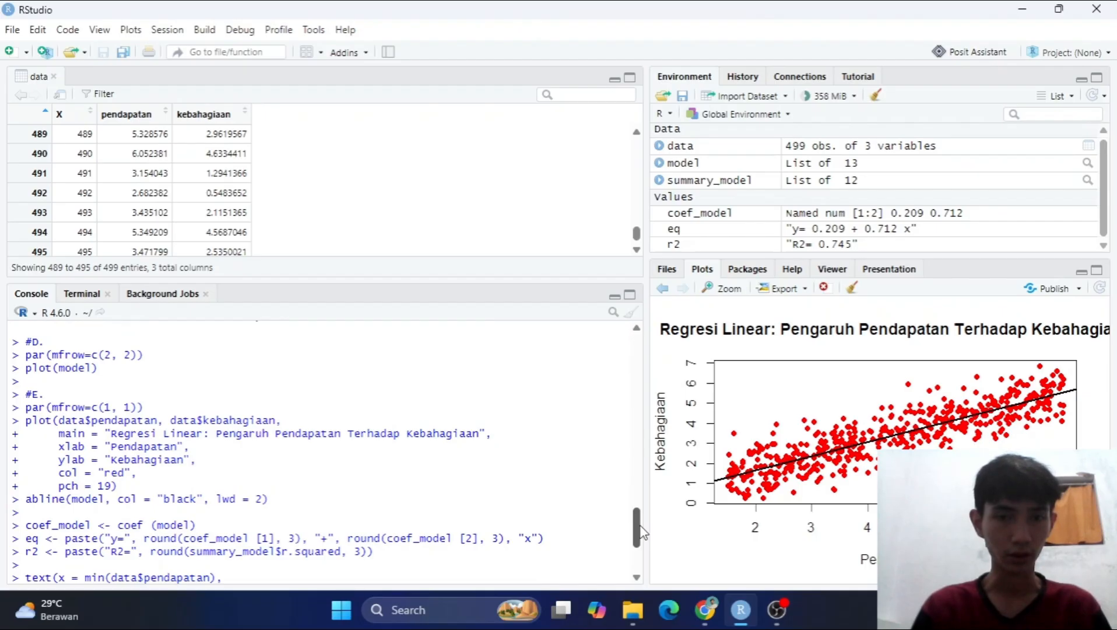
{"action": "left_click_drag", "start_coordinate": [642, 532], "coordinate": [641, 557]}
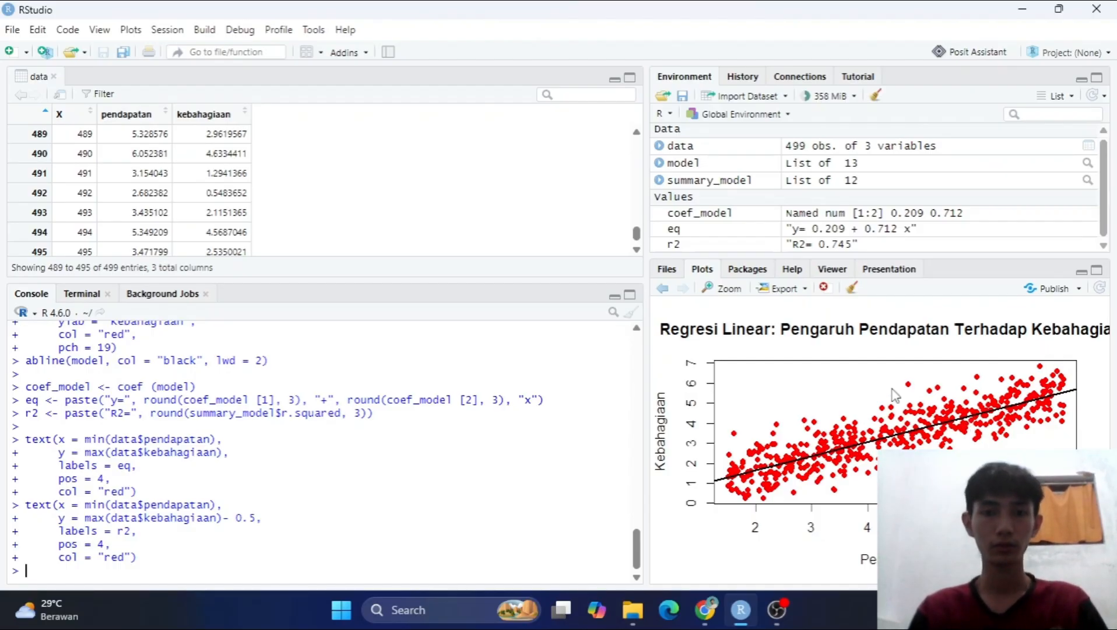
{"action": "key", "text": "alt+Tab"}
{"action": "key", "text": "alt+Tab"}
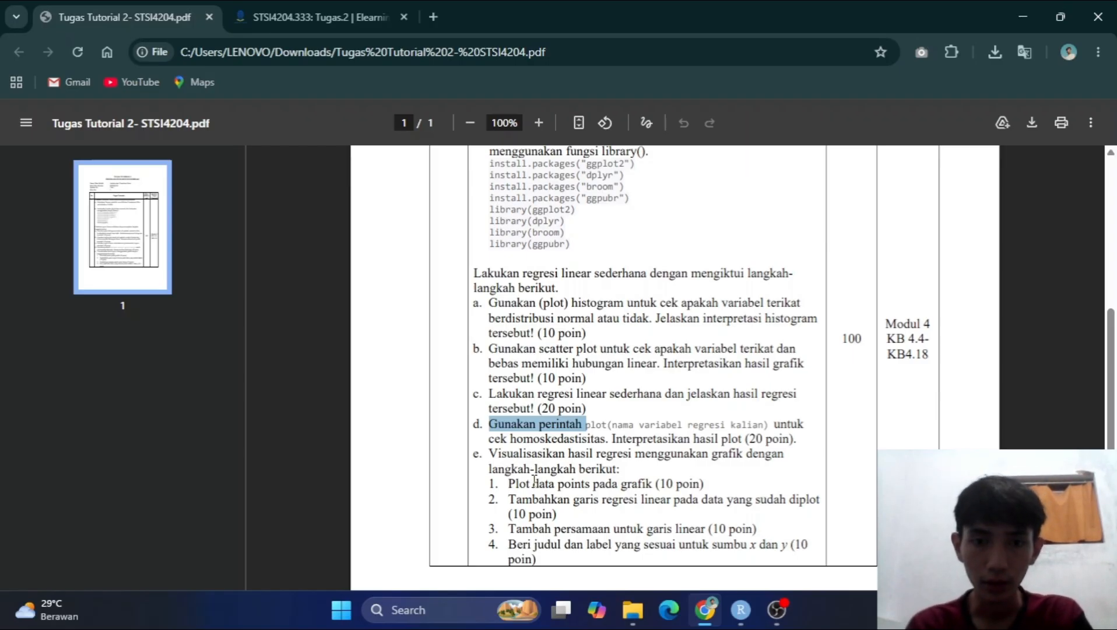
{"action": "key", "text": "alt+Tab"}
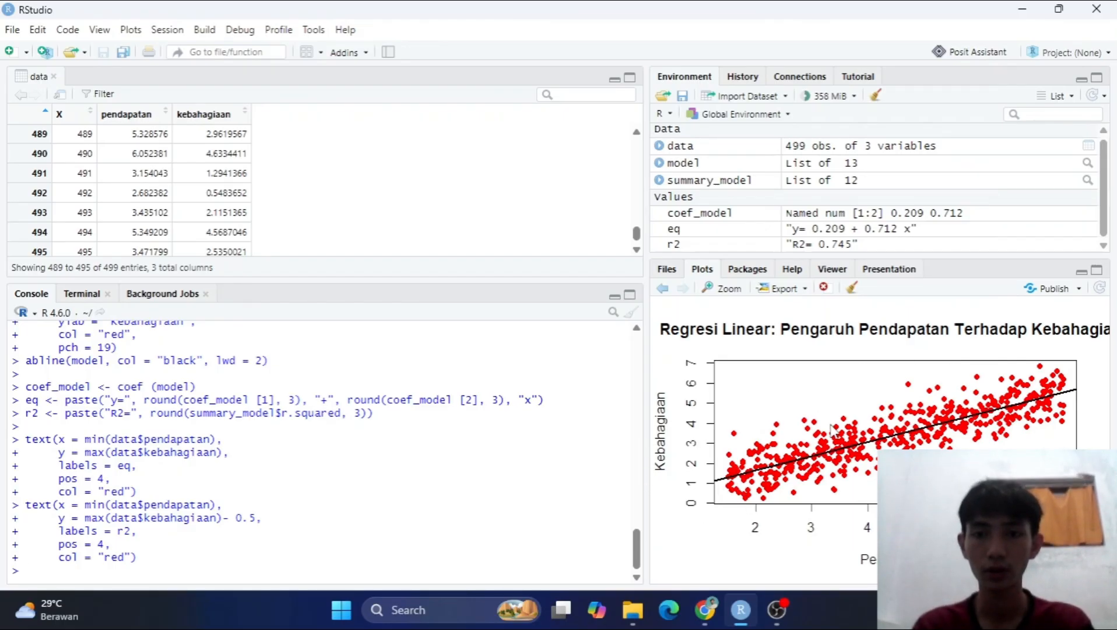
{"action": "key", "text": "alt+Tab"}
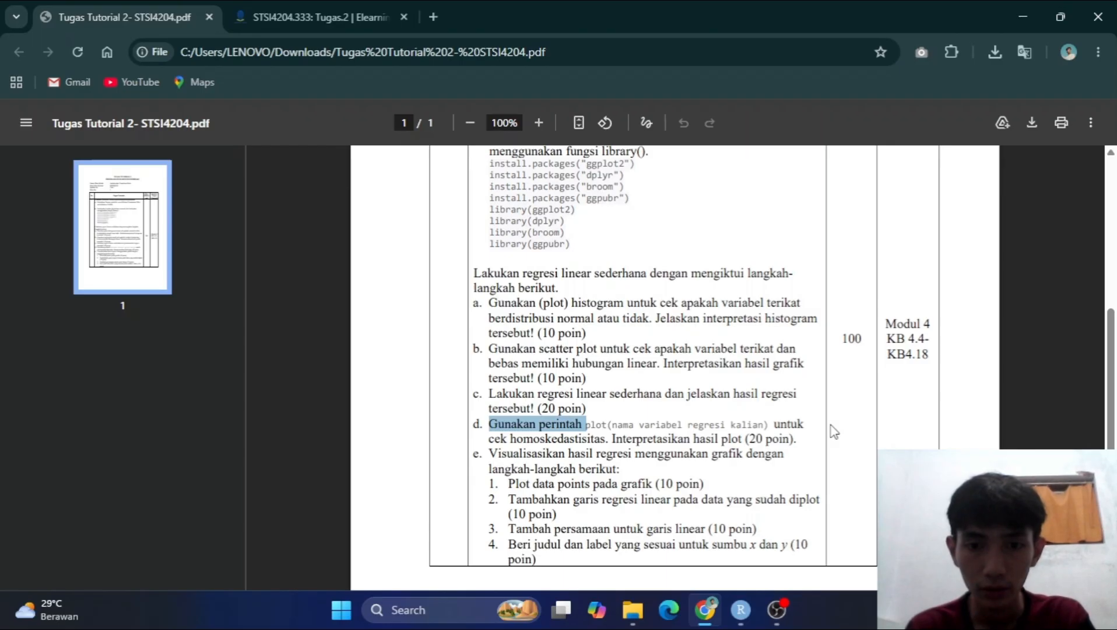
{"action": "key", "text": "alt+Tab"}
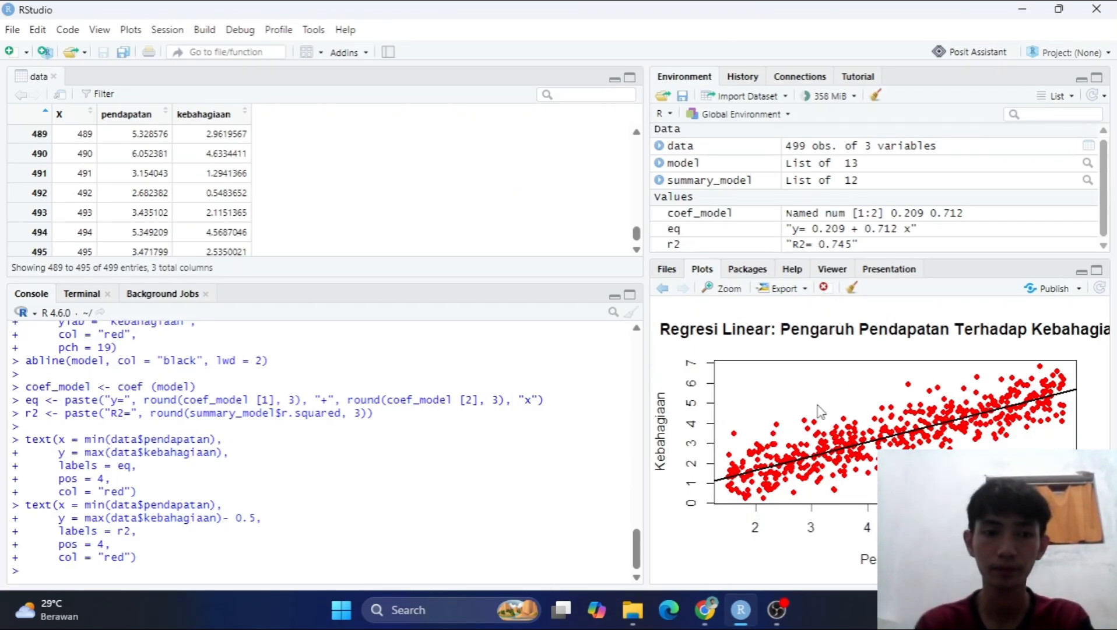
{"action": "key", "text": "alt+Tab"}
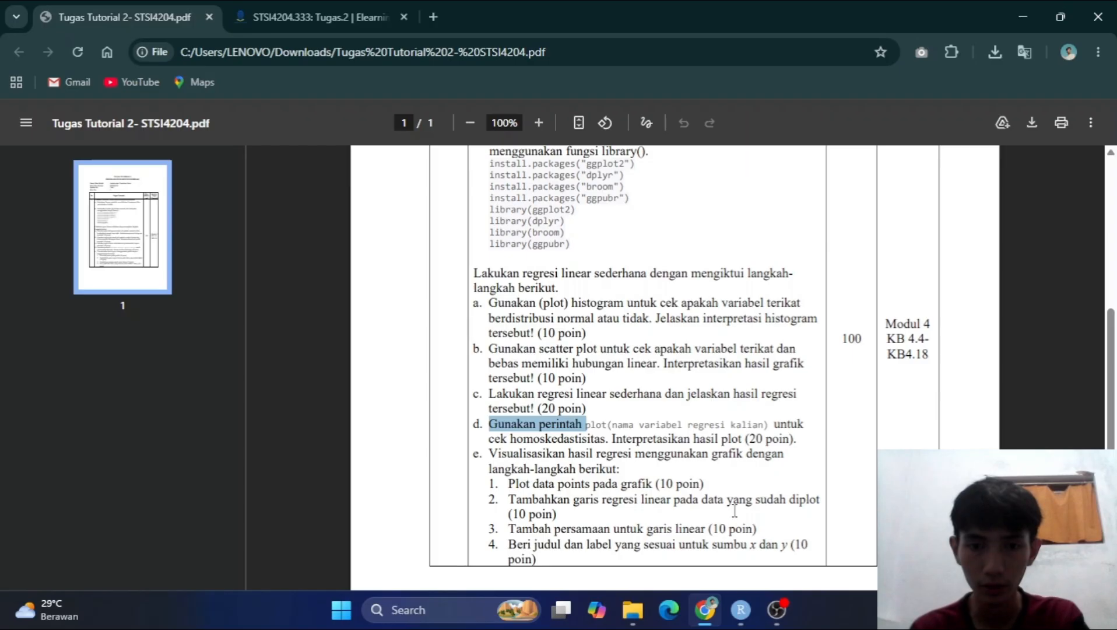
{"action": "key", "text": "alt+Tab"}
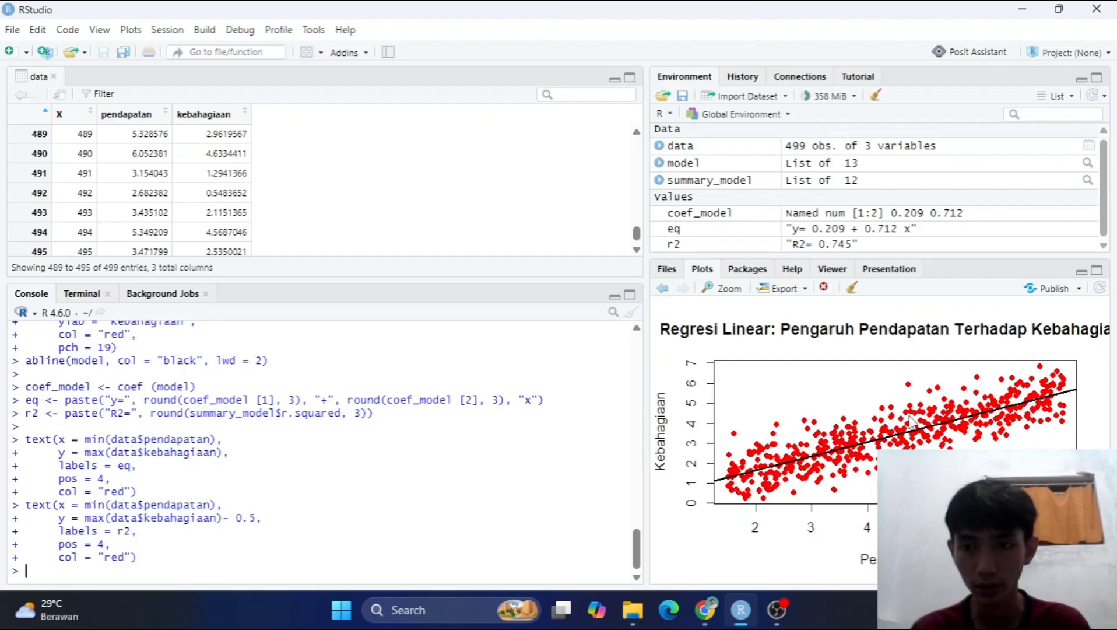
{"action": "key", "text": "alt+Tab"}
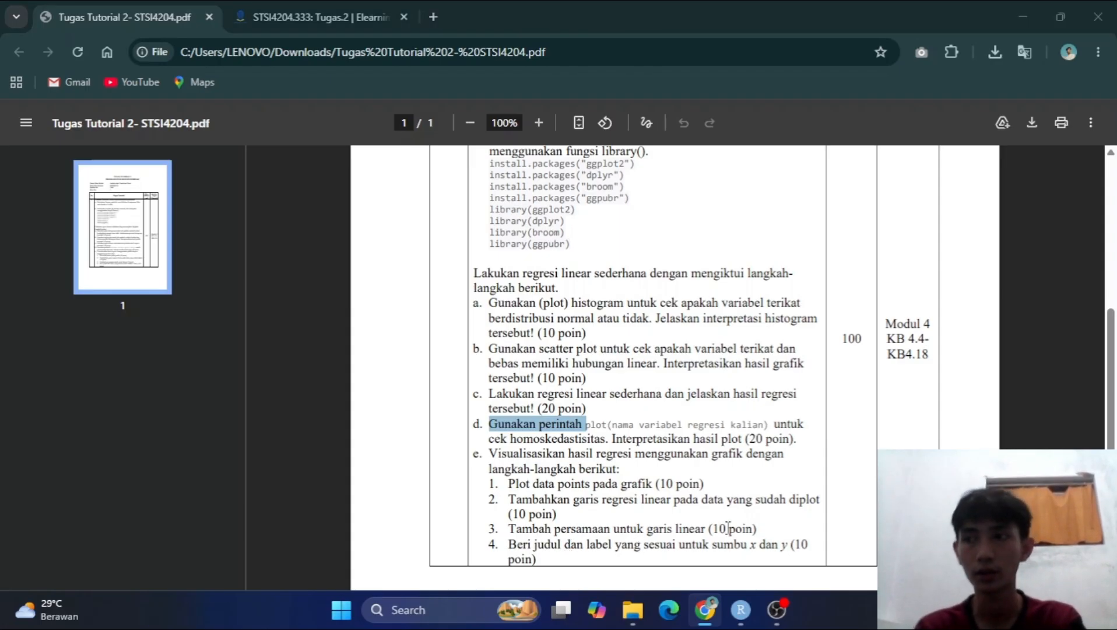
{"action": "key", "text": "alt+Tab"}
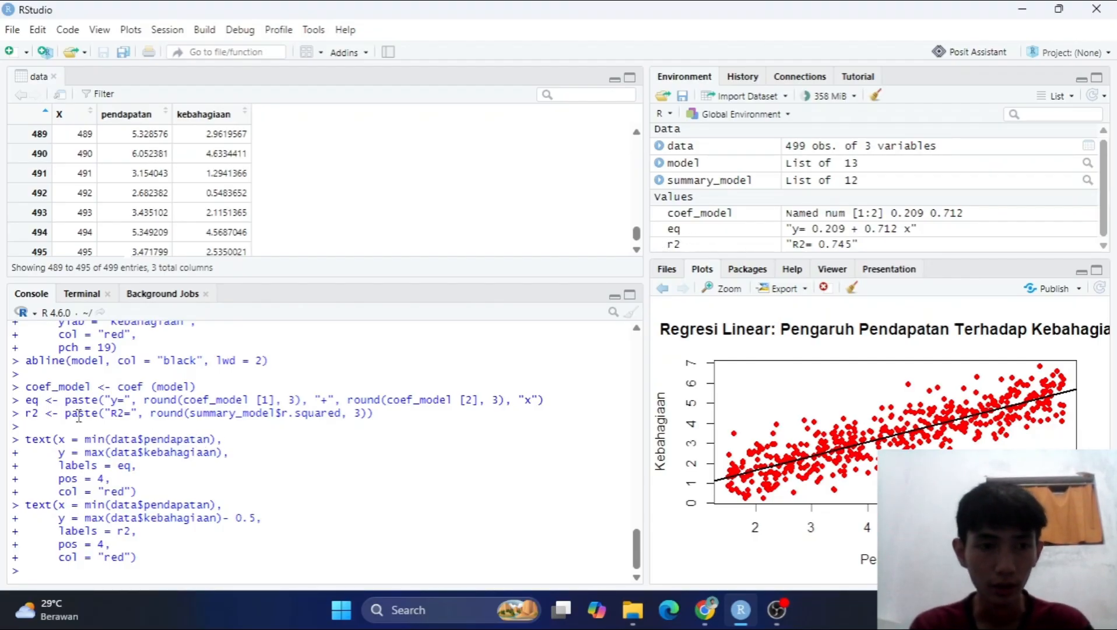
{"action": "left_click_drag", "start_coordinate": [26, 401], "coordinate": [102, 401]}
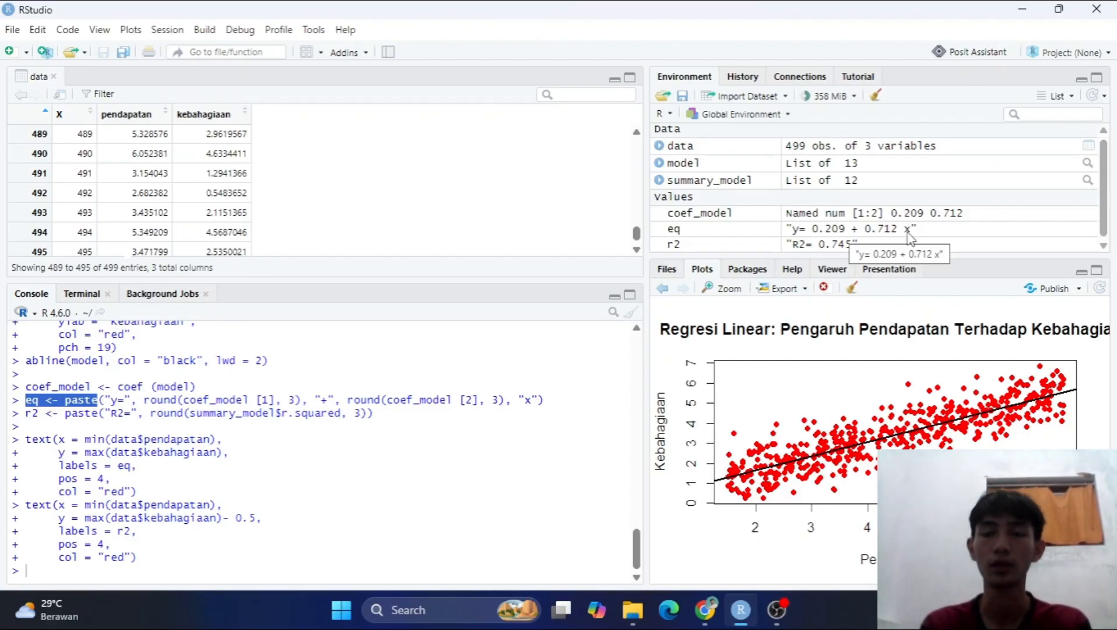
Check the regression plot's title and x and y axis labels in RStudio against task e item 4 in Chrome's assignment PDF.
{"action": "key", "text": "alt+Tab"}
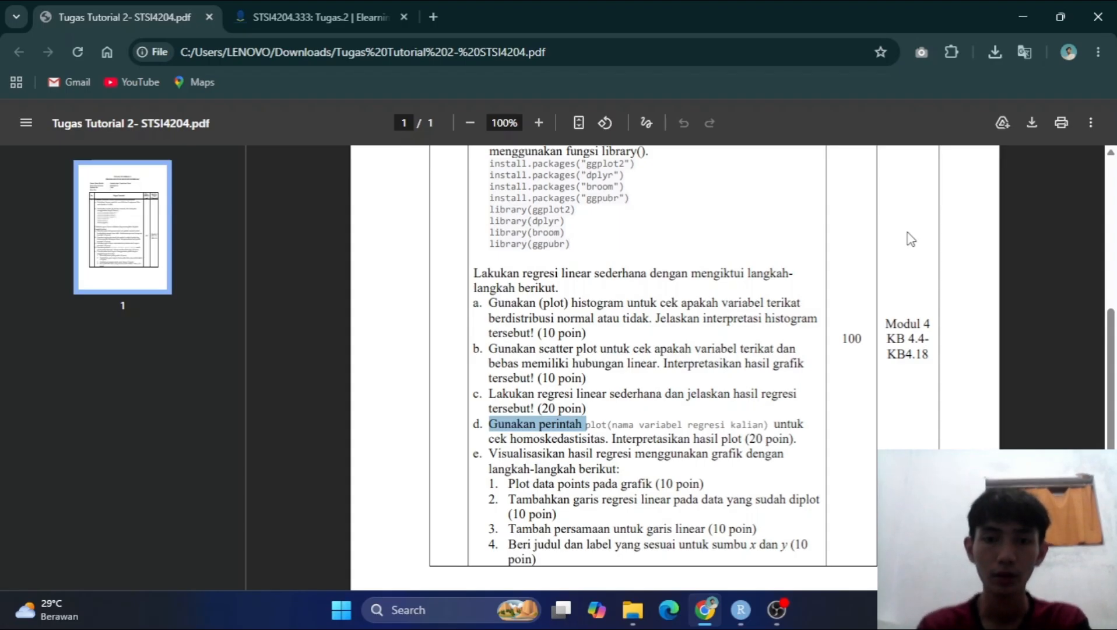
{"action": "left_click", "coordinate": [511, 549]}
{"action": "left_click_drag", "start_coordinate": [511, 549], "coordinate": [557, 558]}
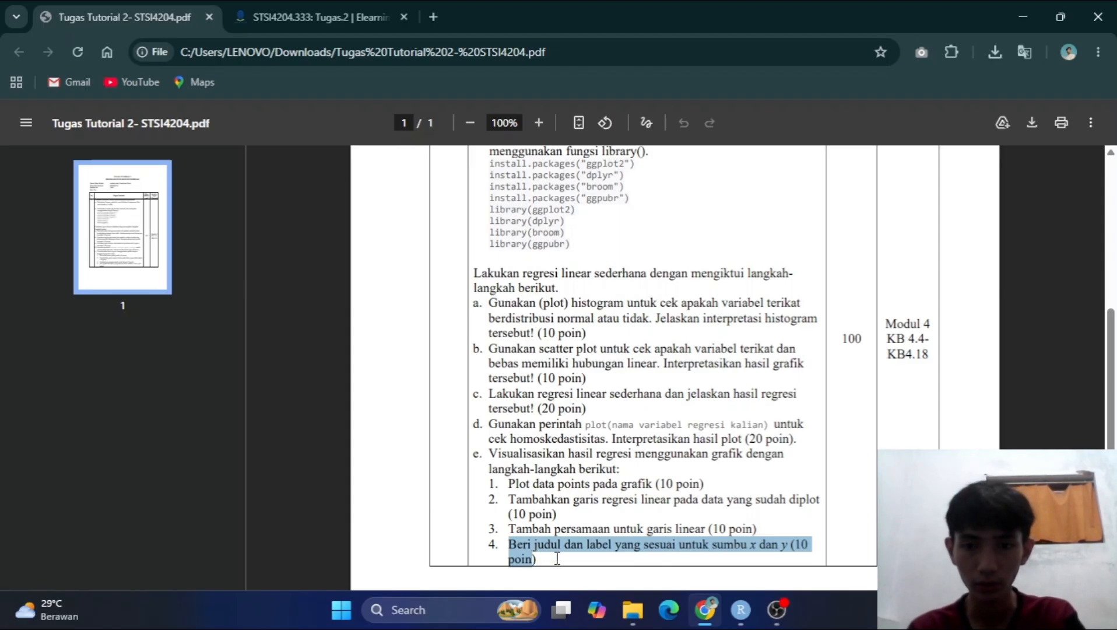
{"action": "key", "text": "alt+Tab"}
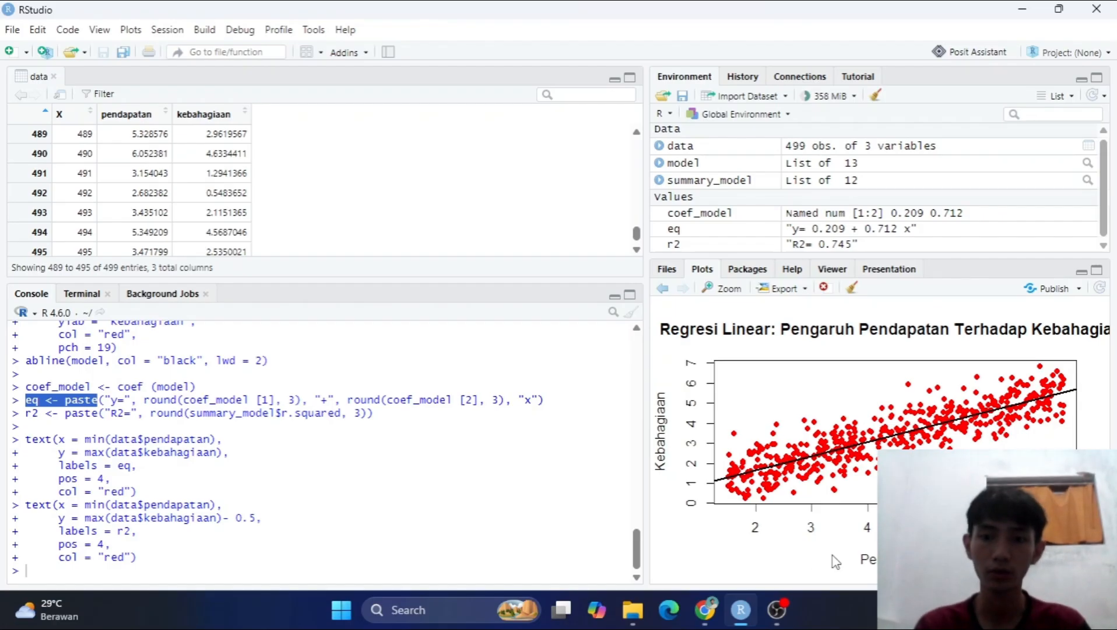
{"action": "mouse_move", "coordinate": [844, 557]}
{"action": "left_mouse_down"}
{"action": "mouse_move", "coordinate": [873, 558]}
{"action": "mouse_move", "coordinate": [864, 557]}
{"action": "left_mouse_up"}
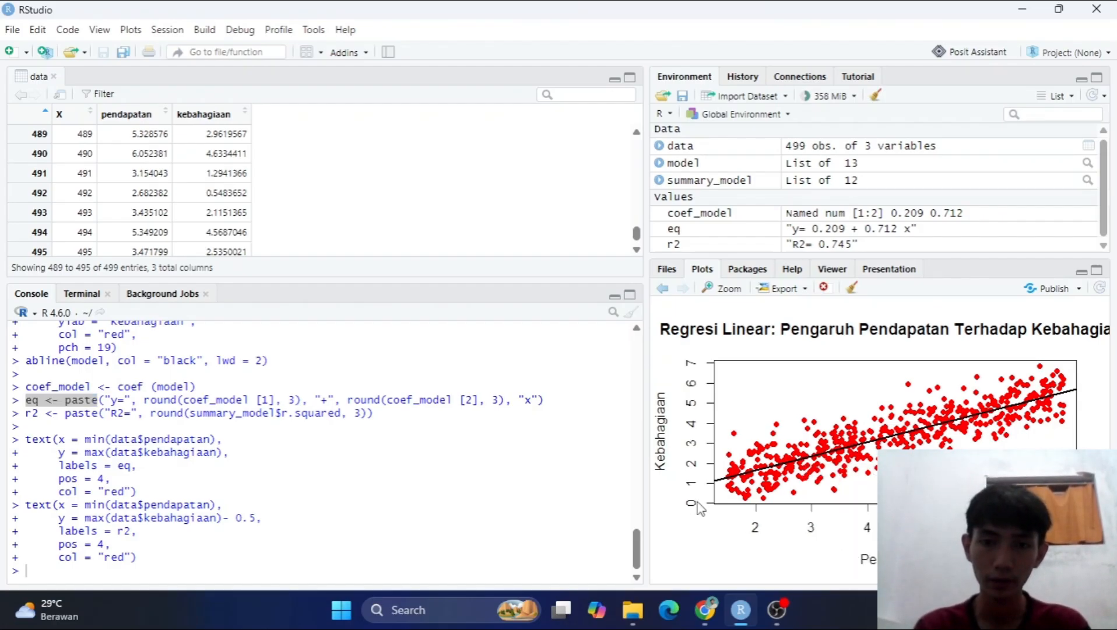
{"action": "key", "text": "alt+Tab"}
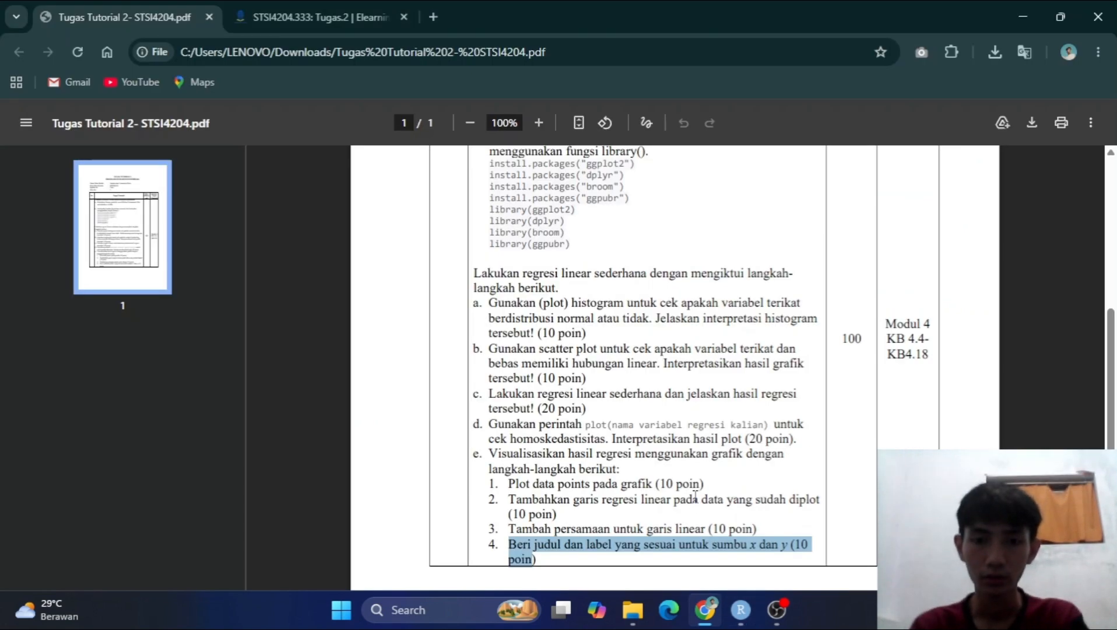
{"action": "key", "text": "alt+Tab"}
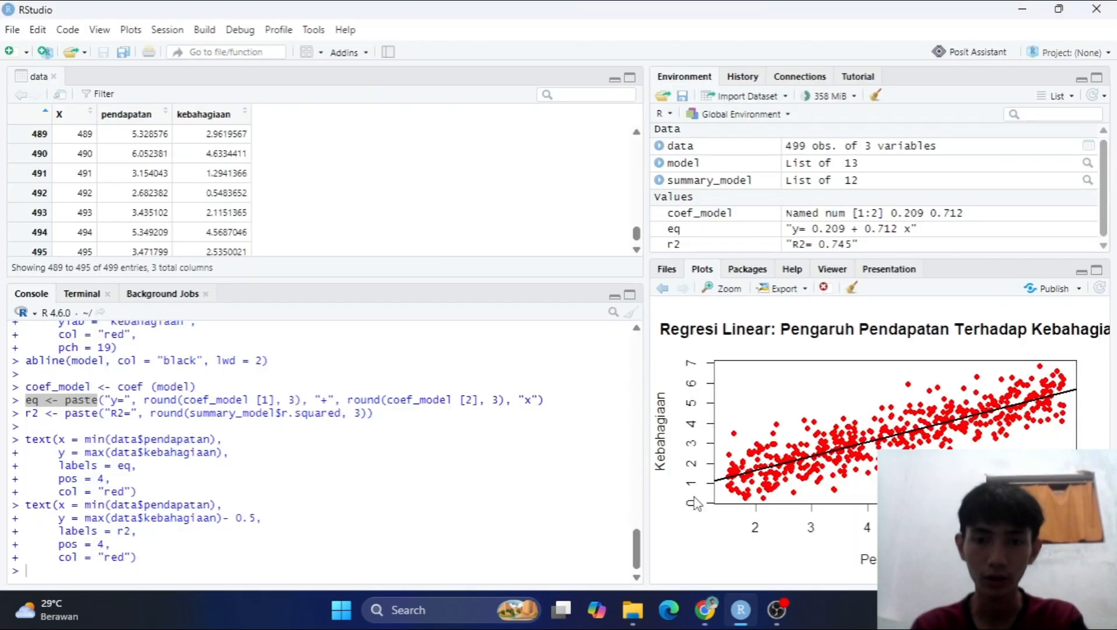